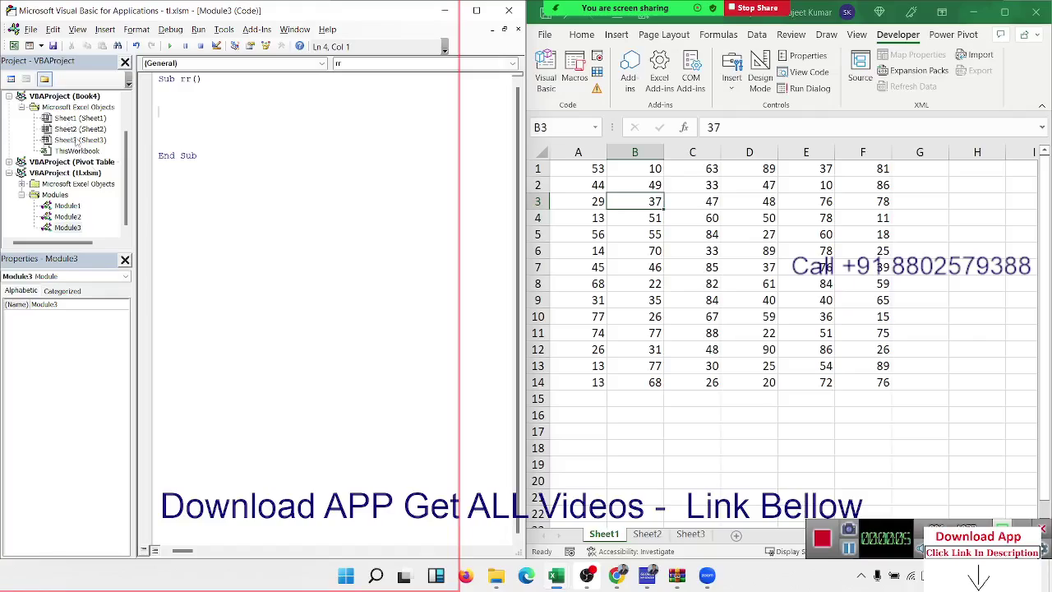
# - In Sub rr, write Range("A1:F14").Select as a single-address line
pyautogui.click(190, 105)
pyautogui.write('ra')
pyautogui.write('nge(')
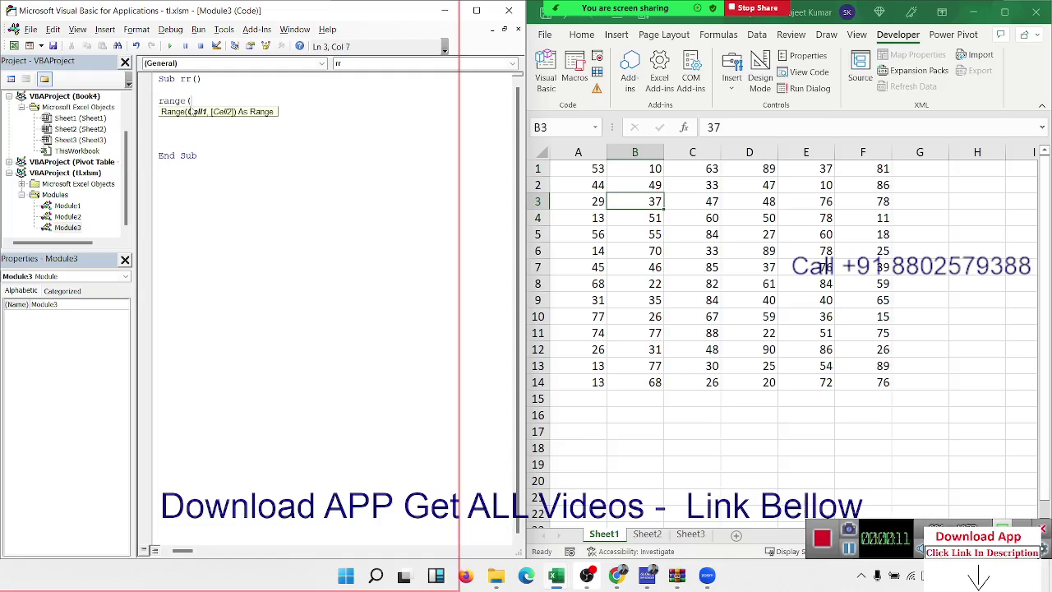
pyautogui.write('"A')
pyautogui.write('1:')
pyautogui.write('F14')
pyautogui.write('").S')
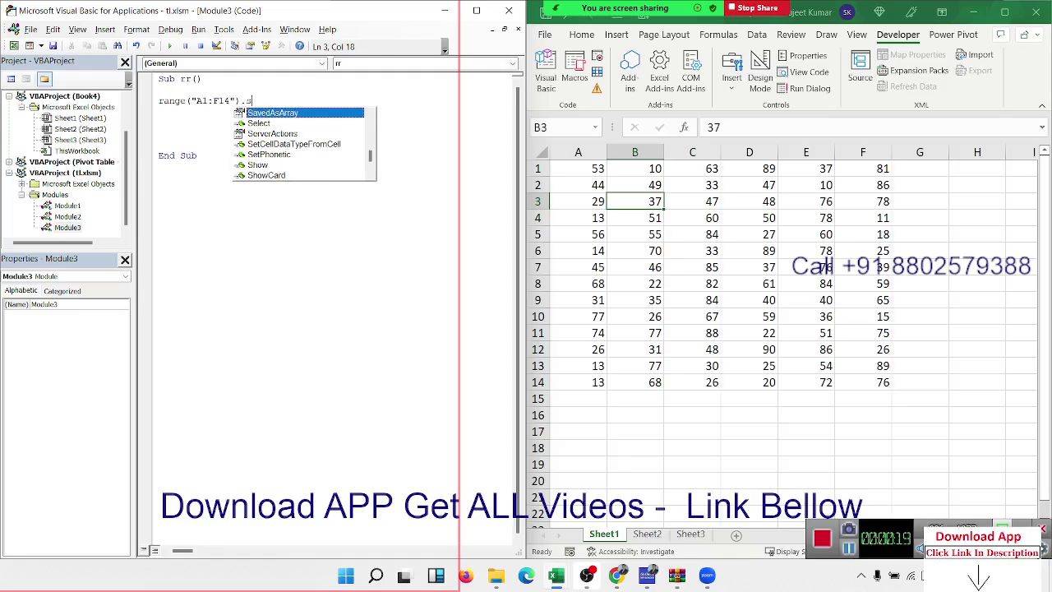
pyautogui.write('elect')
pyautogui.press('Return')
pyautogui.press('Return')
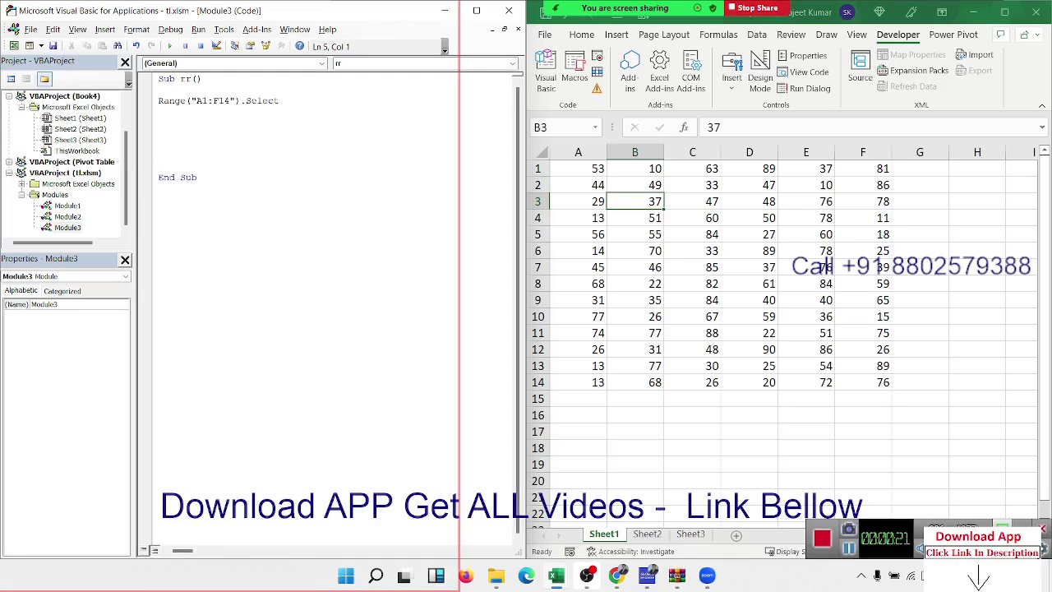
# - Add Range("A1", "F14").Select using two corner cells and compare it with the first line
pyautogui.write('ra')
pyautogui.write('nge(')
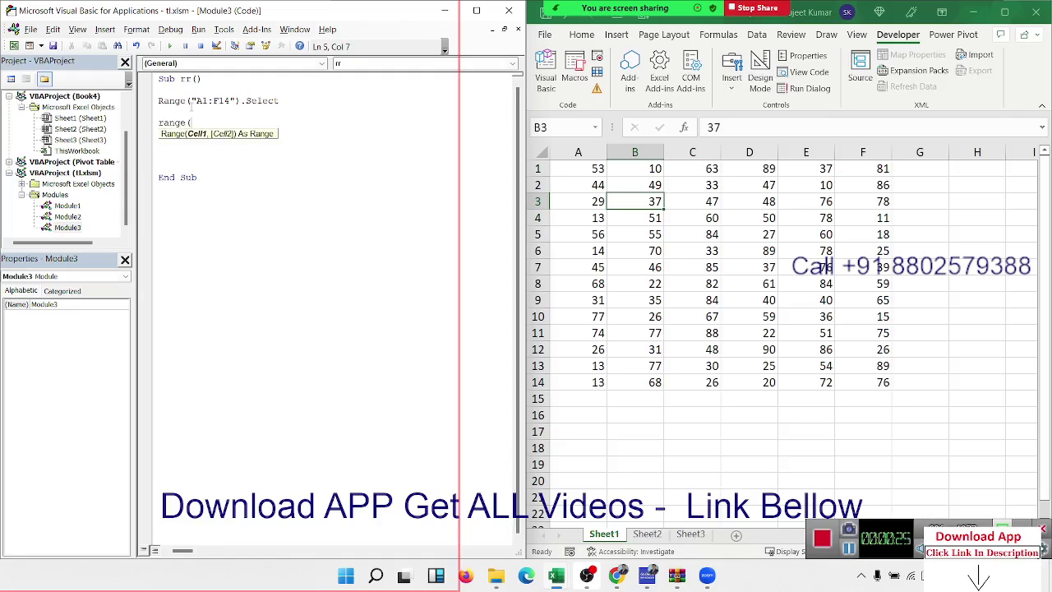
pyautogui.write('"A1')
pyautogui.write('","F')
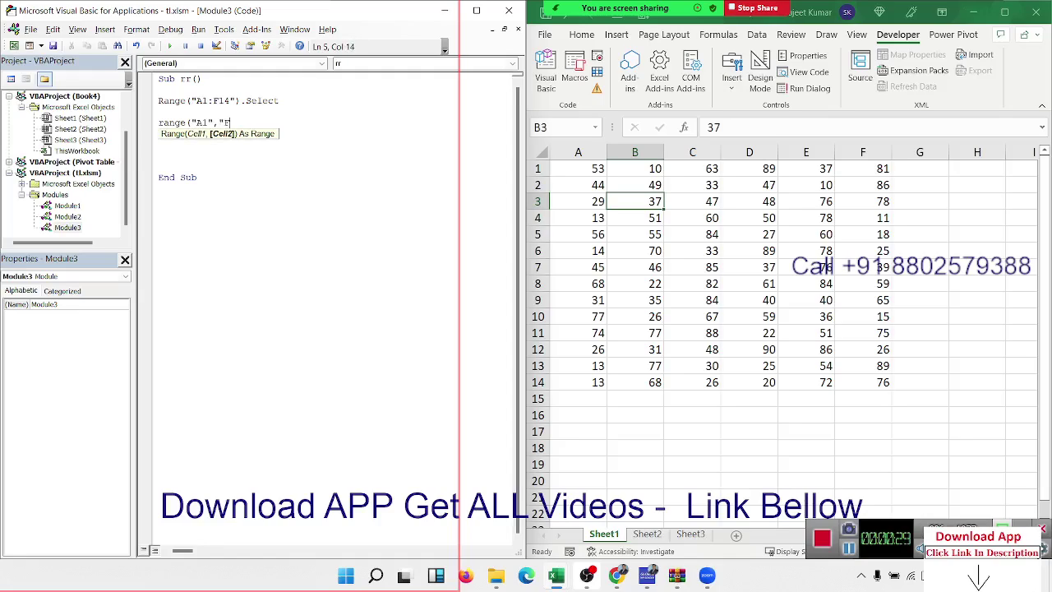
pyautogui.write('14"')
pyautogui.write(').se')
pyautogui.press('Return')
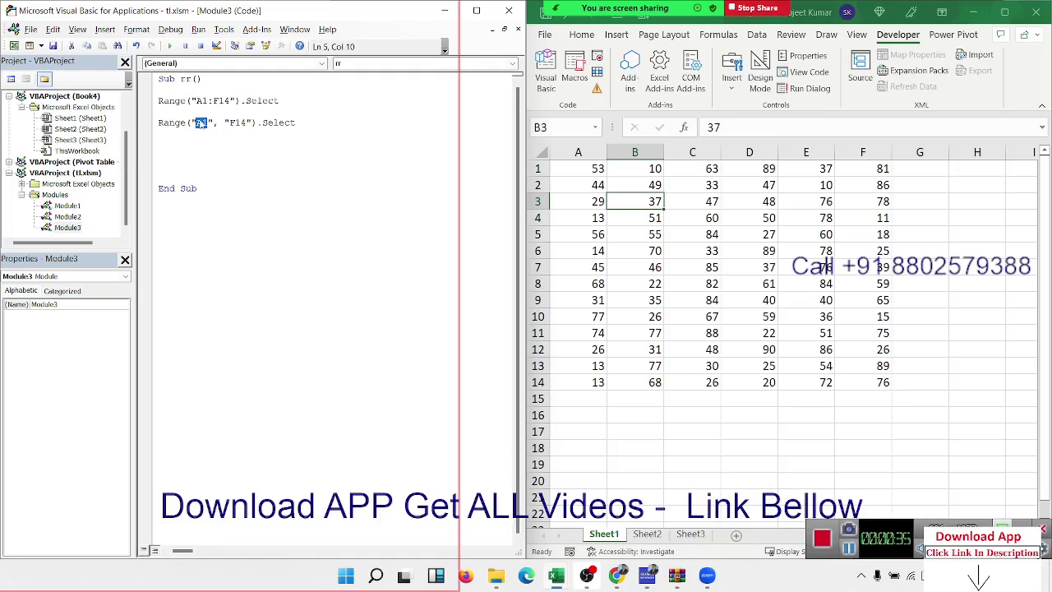
pyautogui.moveTo(223, 123); pyautogui.dragTo(229, 124)
pyautogui.moveTo(163, 100); pyautogui.dragTo(295, 101)
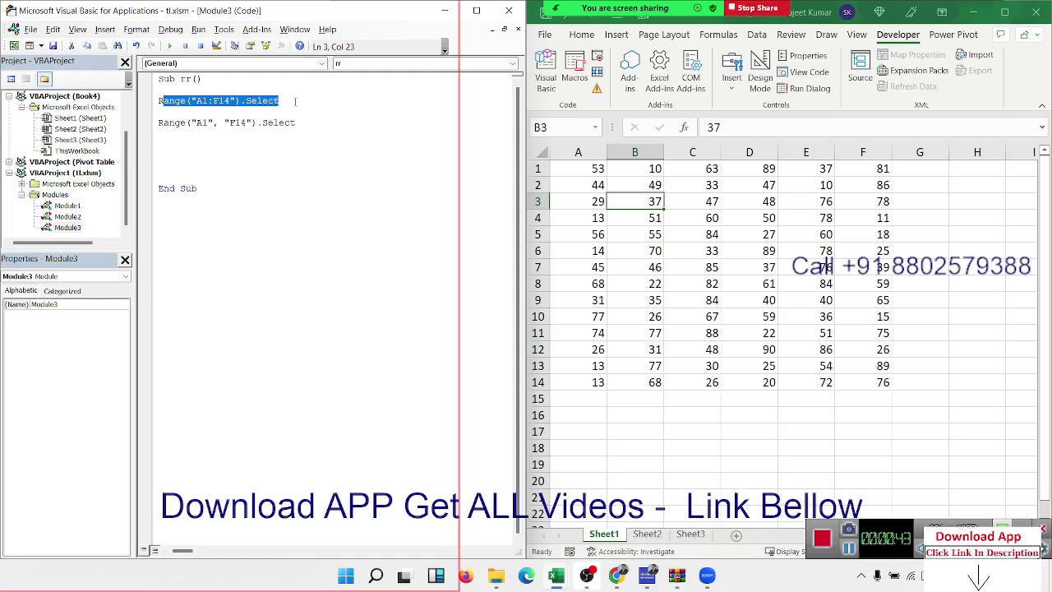
pyautogui.moveTo(190, 122); pyautogui.dragTo(234, 129)
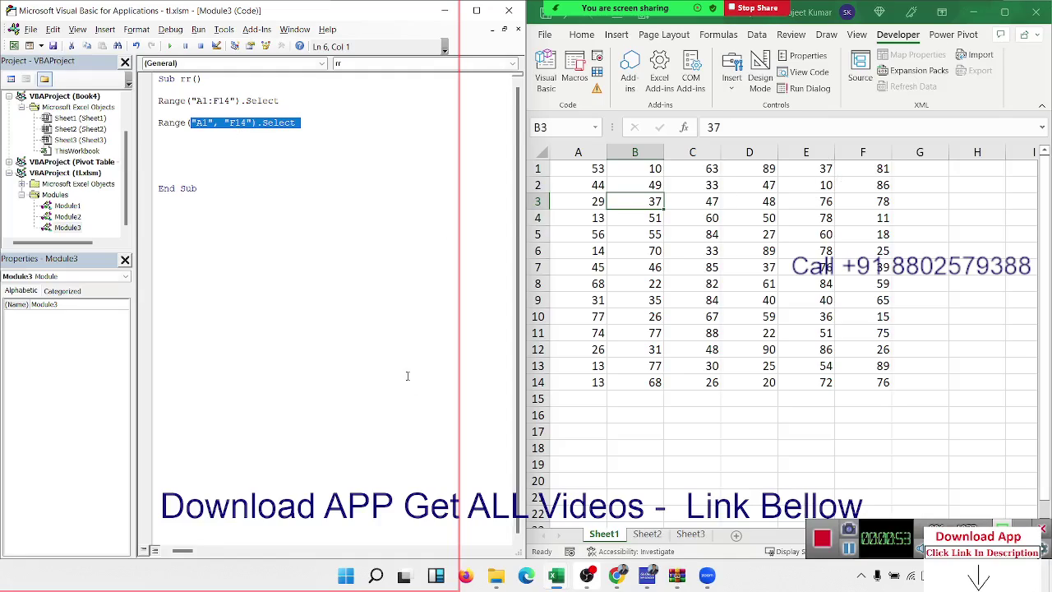
# - Run Sub rr on Sheet1 to select A1:F14, reset to A1, and return to the code
pyautogui.click(411, 330)
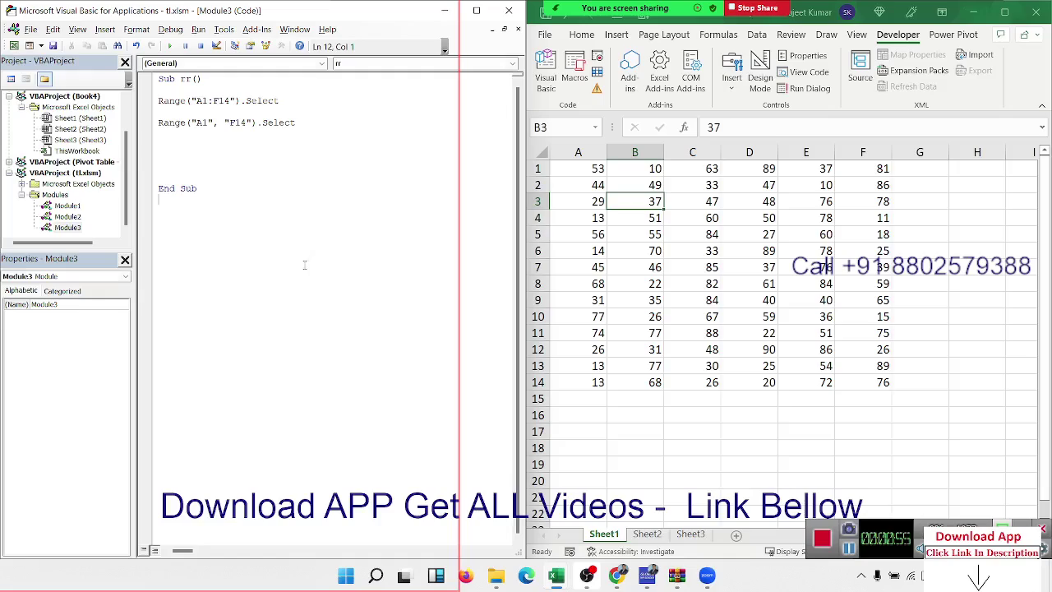
pyautogui.click(180, 164)
pyautogui.click(598, 174)
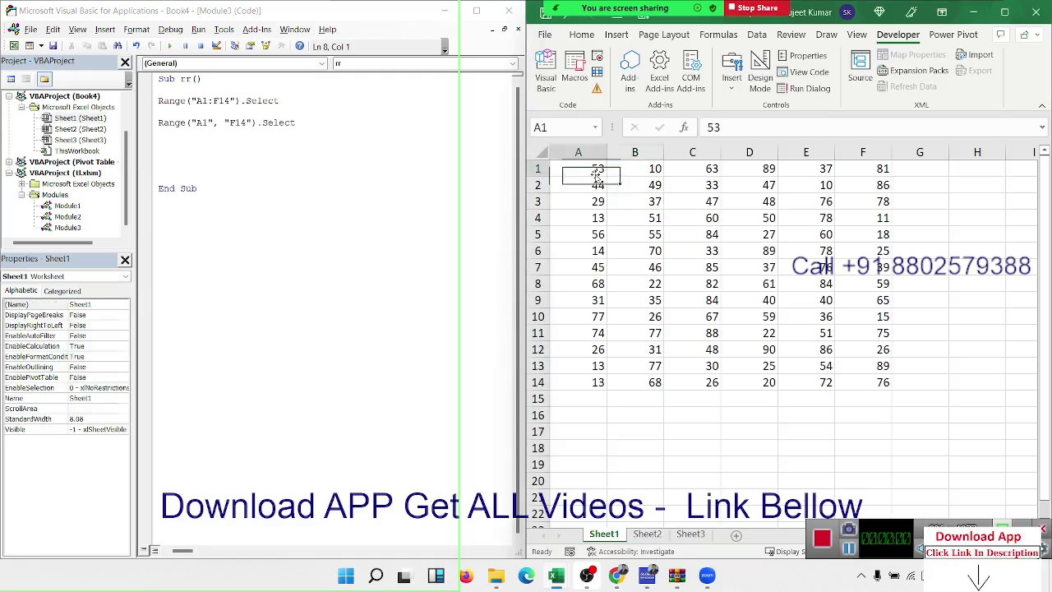
pyautogui.hotkey('ctrl', 'a')
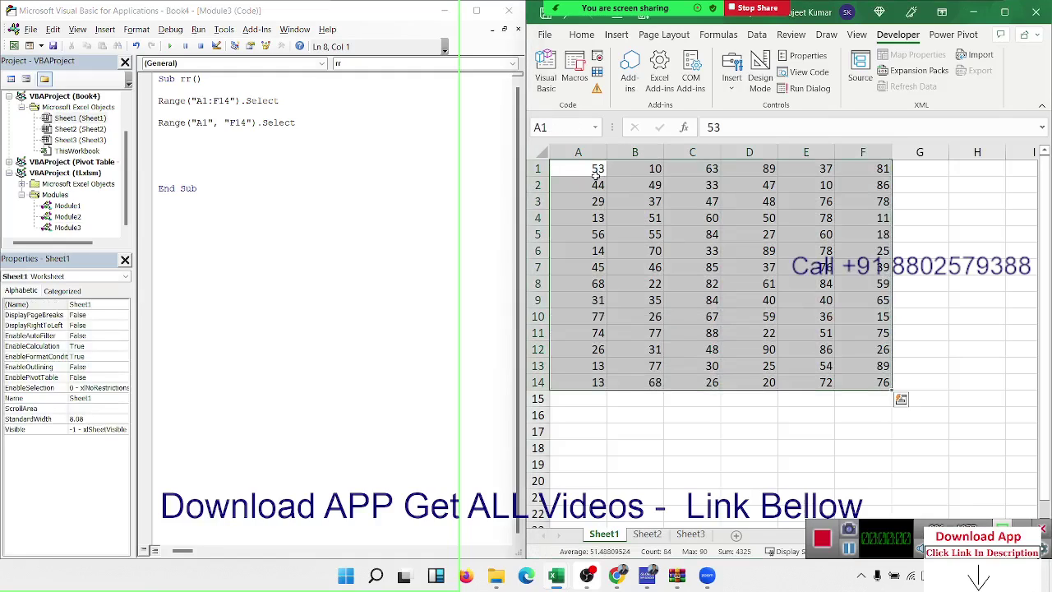
pyautogui.click(596, 173)
pyautogui.click(200, 148)
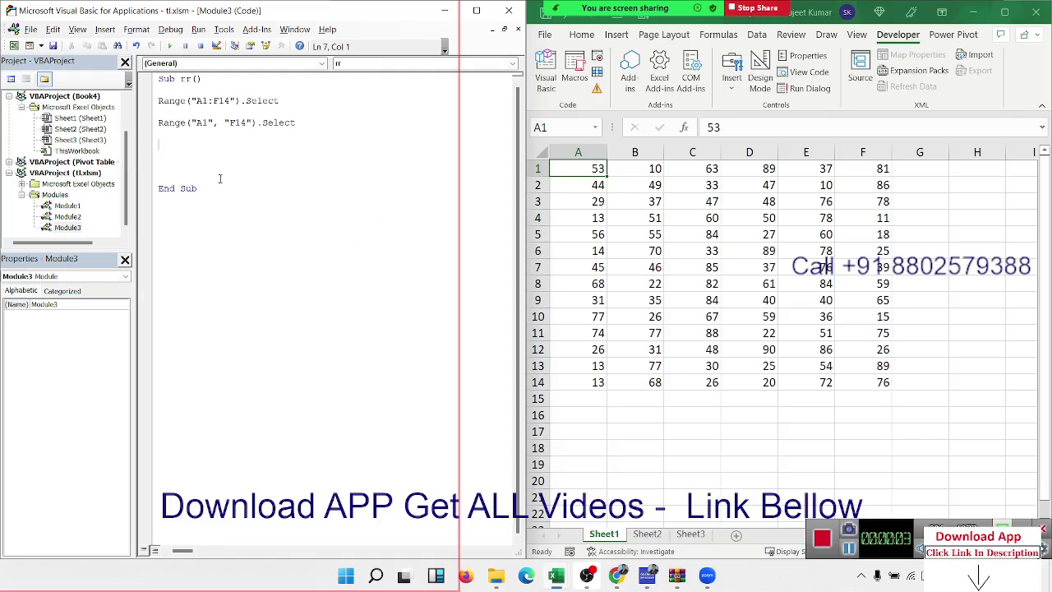
# - Write Range("A1").CurrentRegion.Select on the next line of Sub rr
pyautogui.write('=ra')
pyautogui.press('BackSpace')
pyautogui.press('BackSpace')
pyautogui.press('BackSpace')
pyautogui.write('range')
pyautogui.write('("')
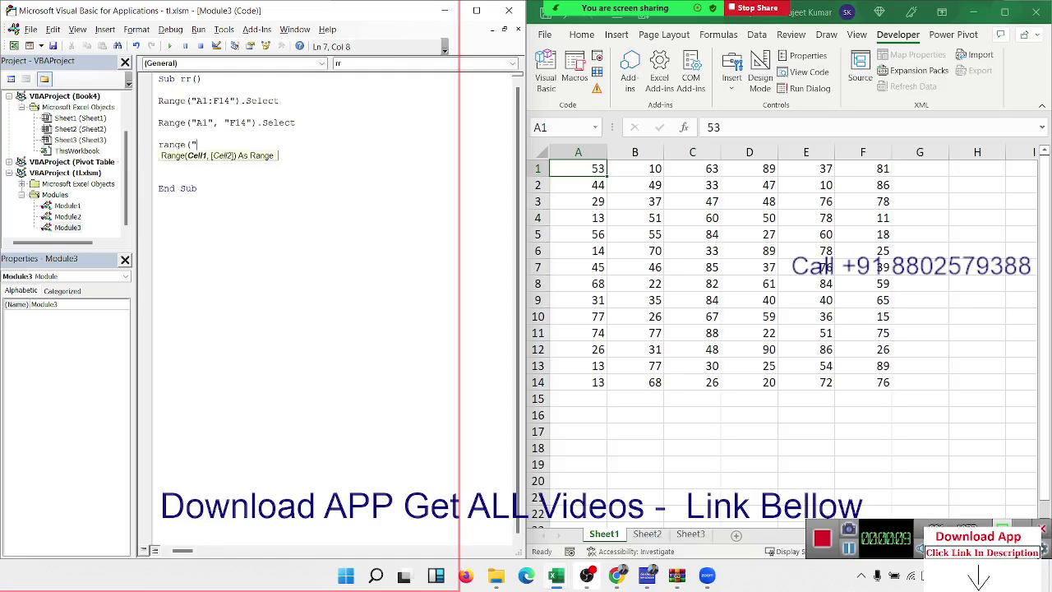
pyautogui.write('A1')
pyautogui.write('").')
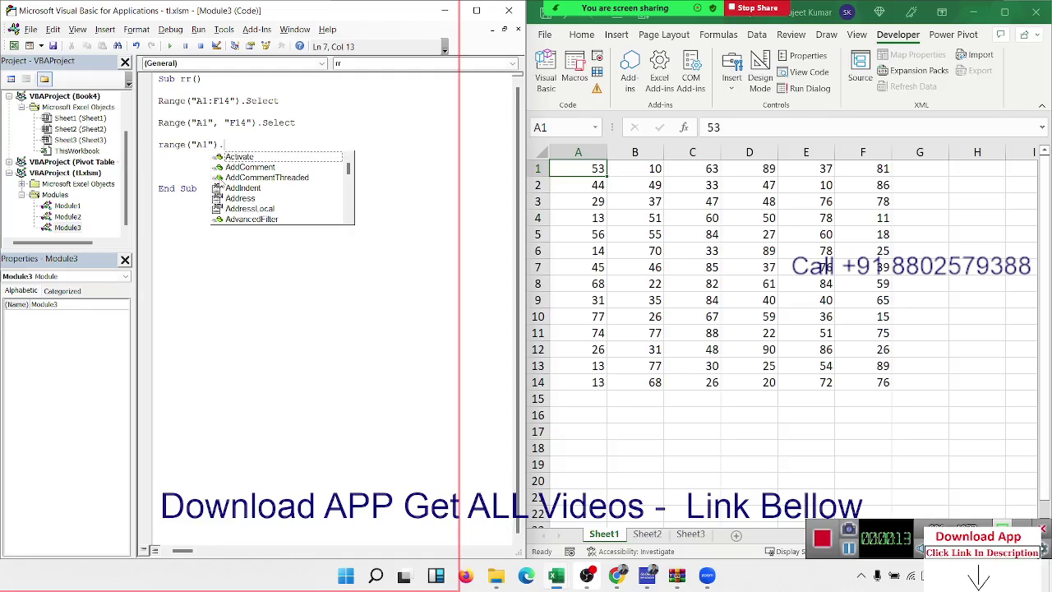
pyautogui.write('c')
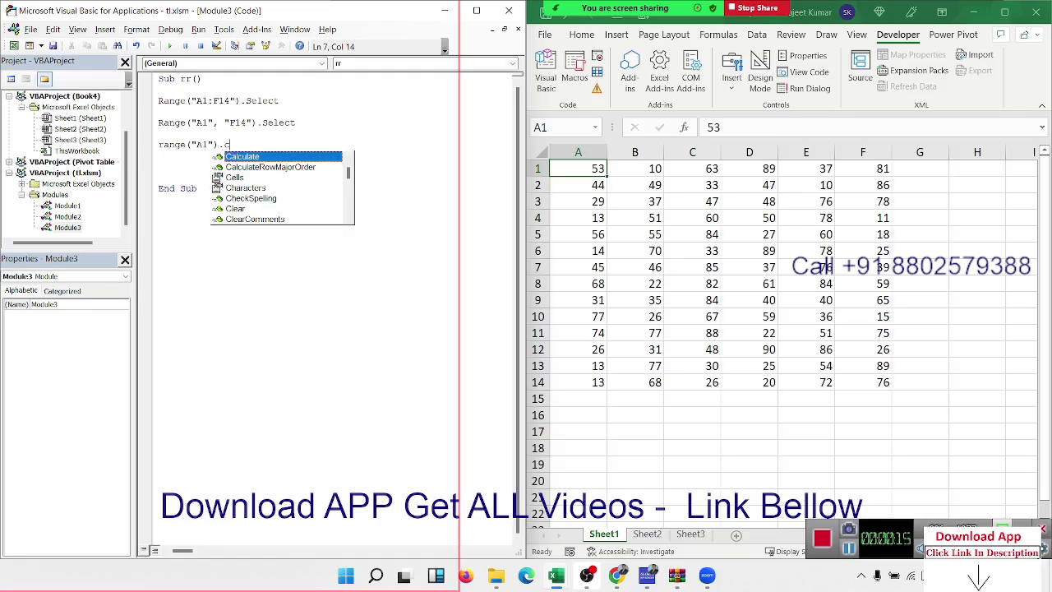
pyautogui.write('u')
pyautogui.press('Tab')
pyautogui.write('.')
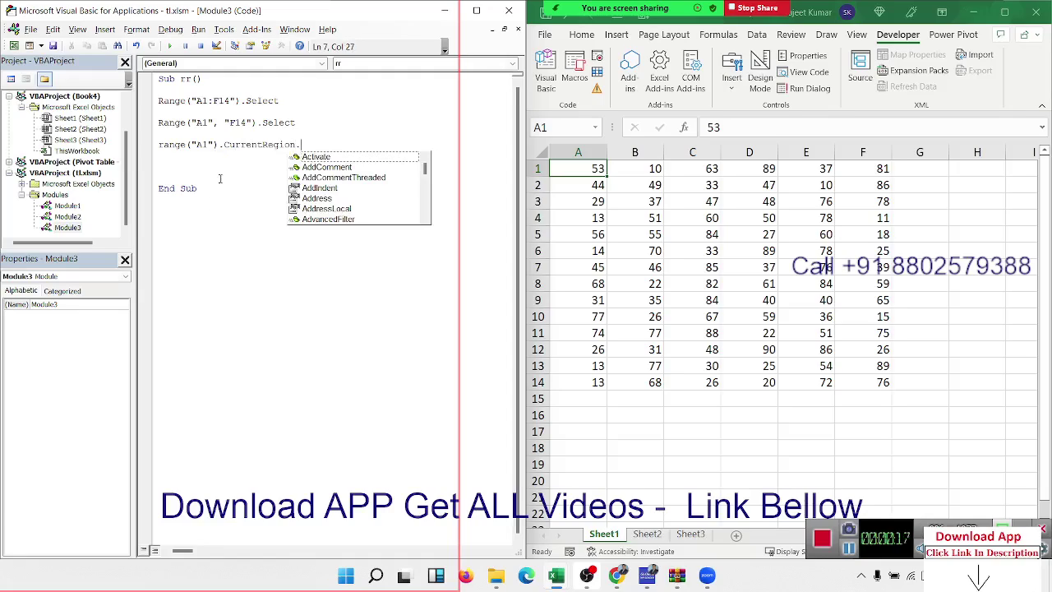
pyautogui.write('se')
pyautogui.press('Tab')
pyautogui.press('Return')
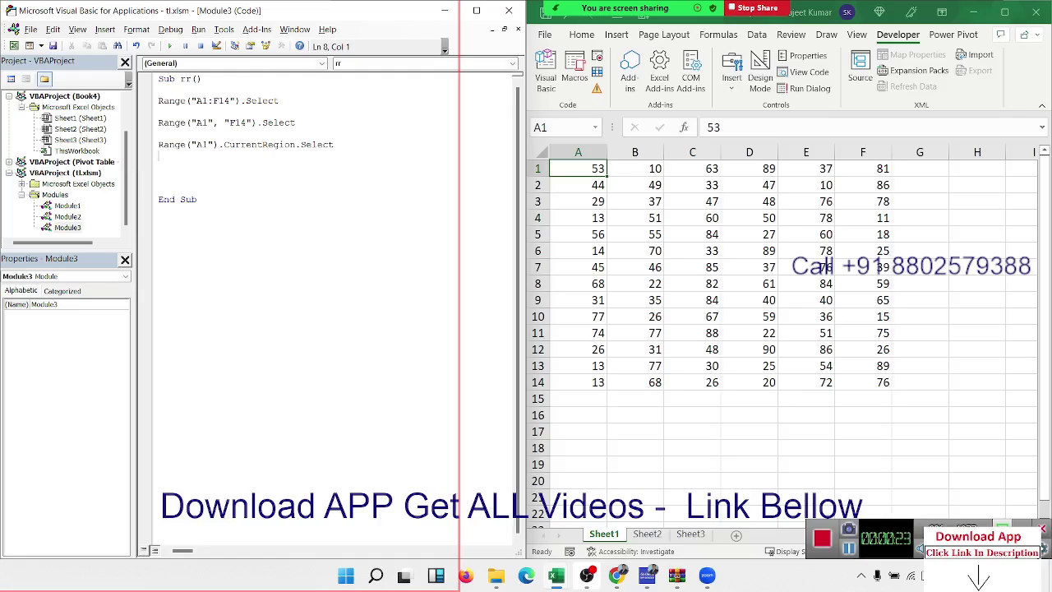
# - Run the macro in Excel to select the current region, then deselect at A6
pyautogui.doubleClick(243, 144)
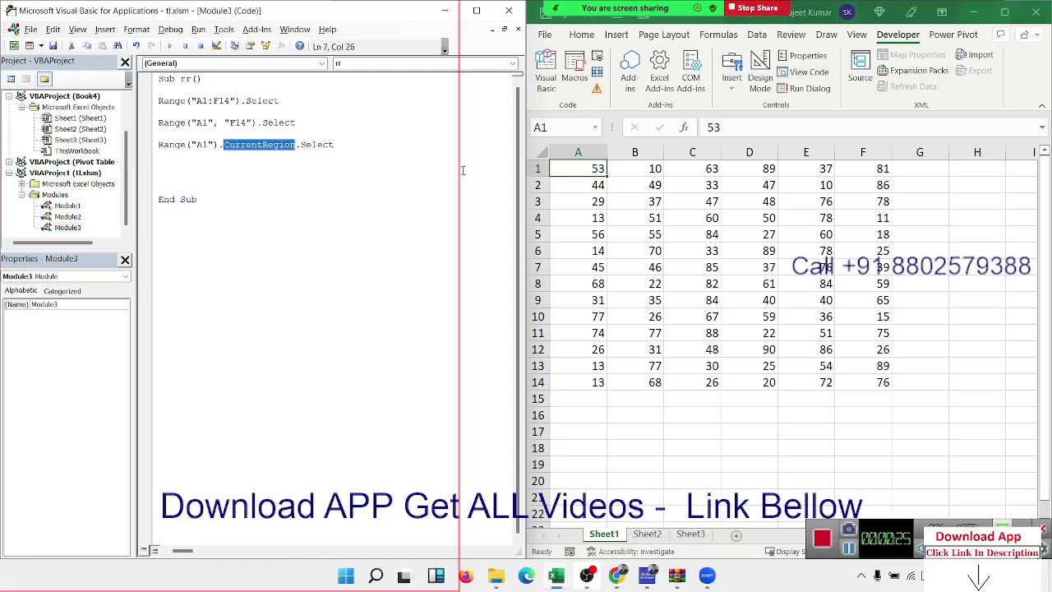
pyautogui.click(586, 168)
pyautogui.hotkey('ctrl', 'a')
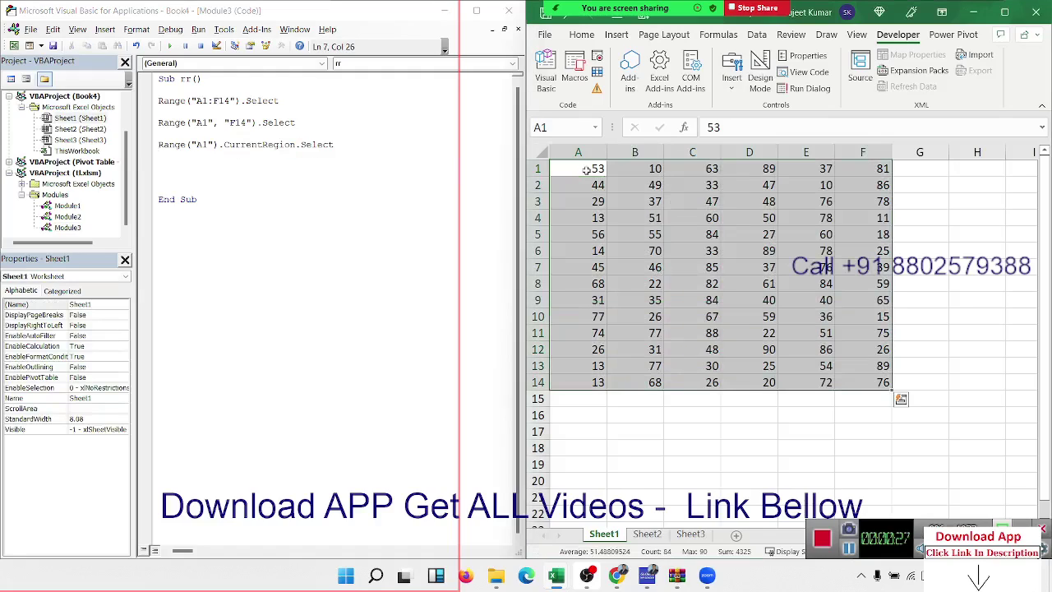
pyautogui.click(562, 248)
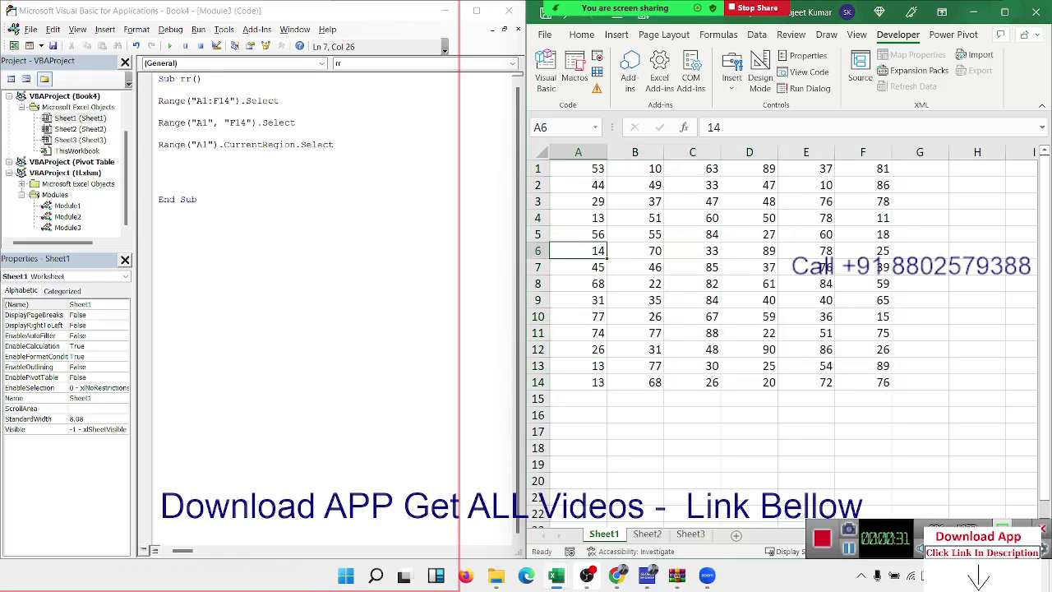
pyautogui.hotkey('alt', 'F11')
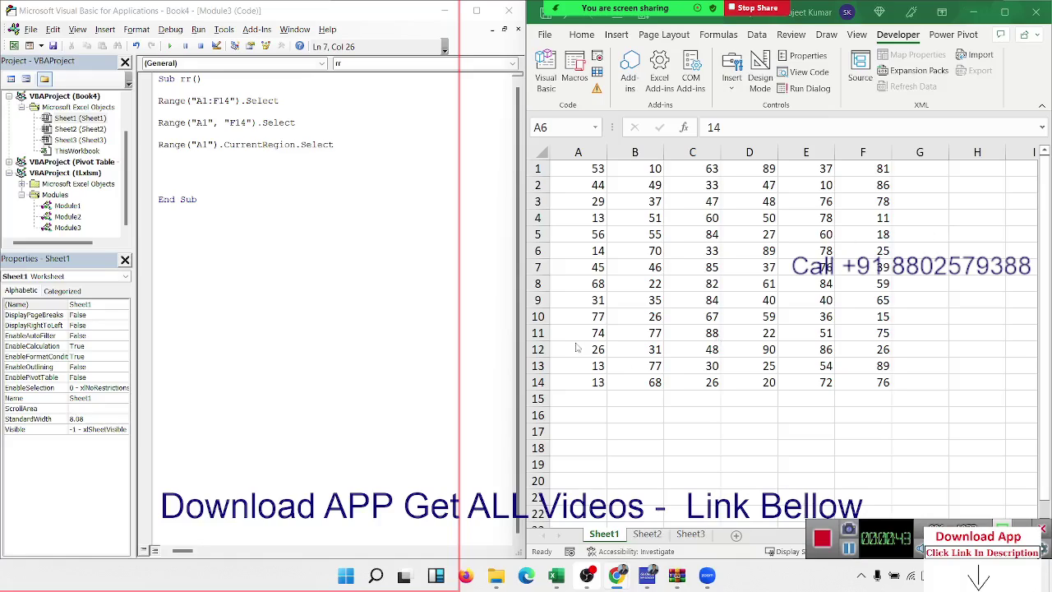
# - Add blank lines in Sub rr and point out data corners A1, F14, F1 and A14
pyautogui.click(193, 172)
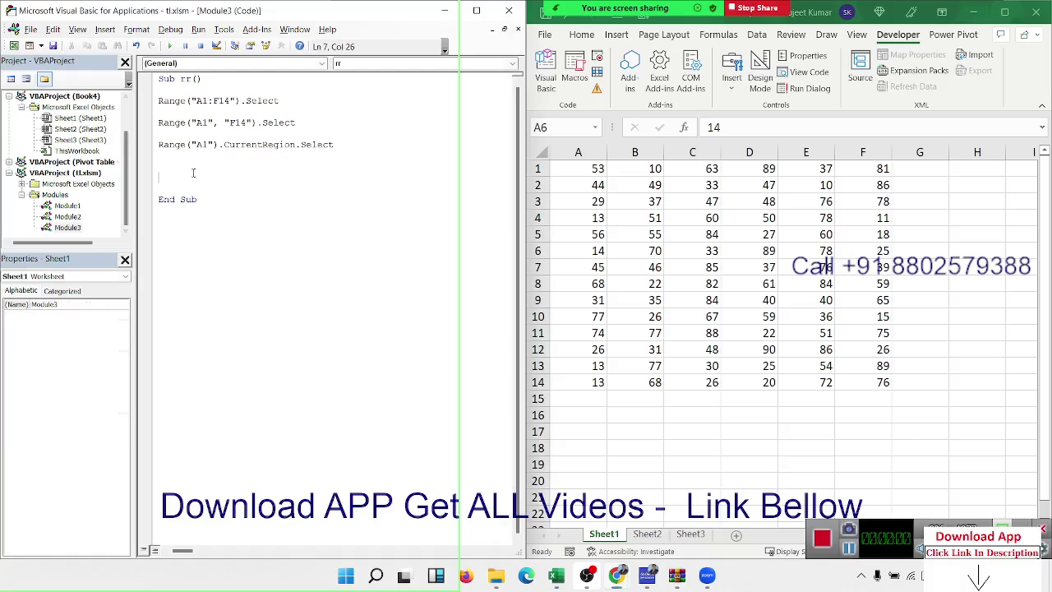
pyautogui.press('Return')
pyautogui.press('Return')
pyautogui.click(197, 181)
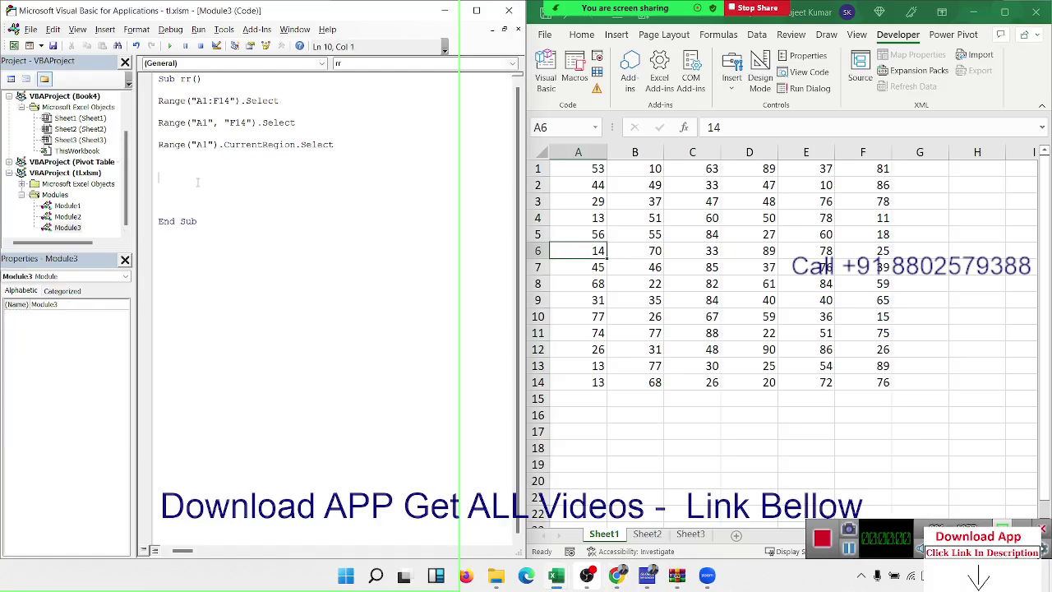
pyautogui.click(570, 170)
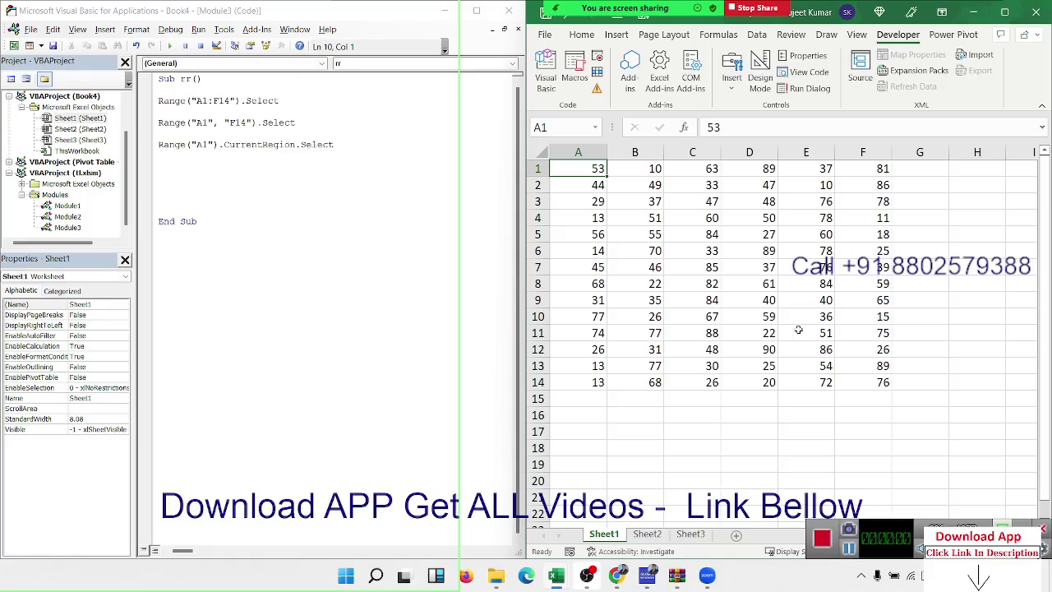
pyautogui.click(857, 377)
pyautogui.click(873, 167)
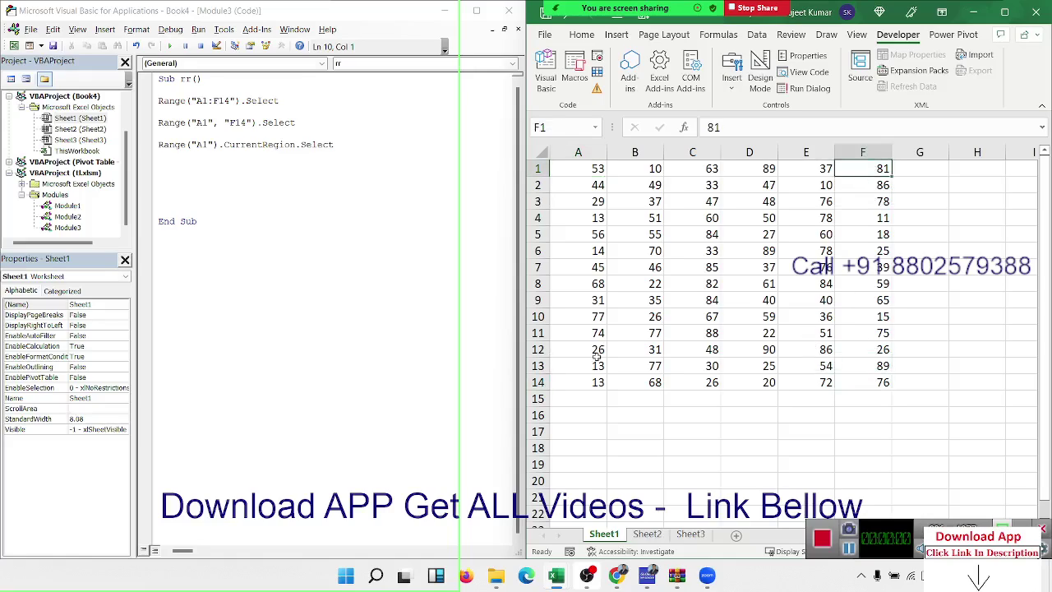
pyautogui.click(588, 382)
pyautogui.moveTo(587, 382); pyautogui.dragTo(580, 376)
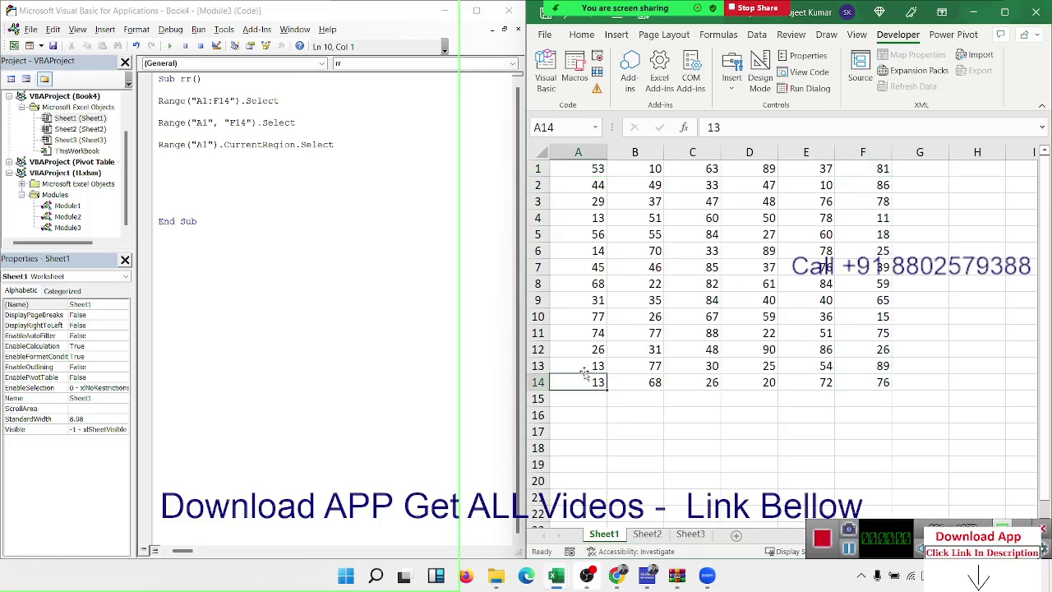
# - Write Range("A1").End(xlDown).Select on the empty line in Sub rr
pyautogui.click(213, 179)
pyautogui.write('r')
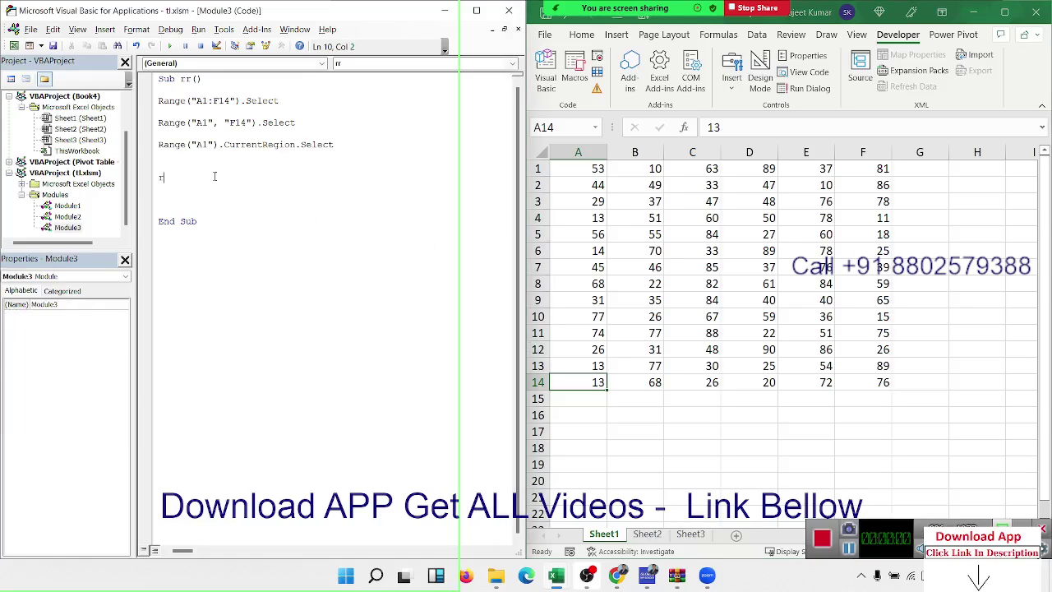
pyautogui.write('ange(')
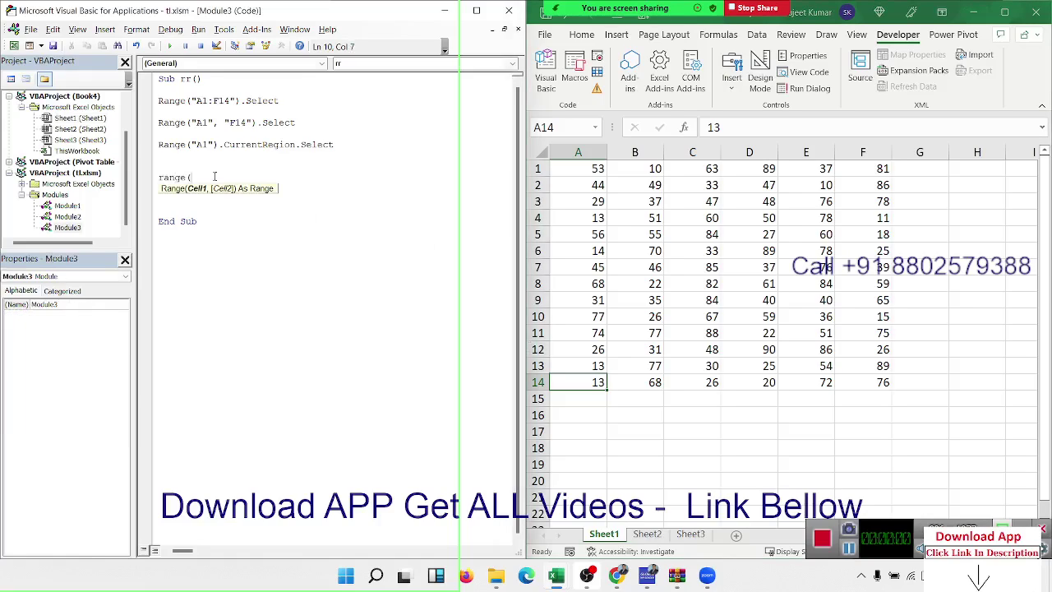
pyautogui.write('"A')
pyautogui.write('1")')
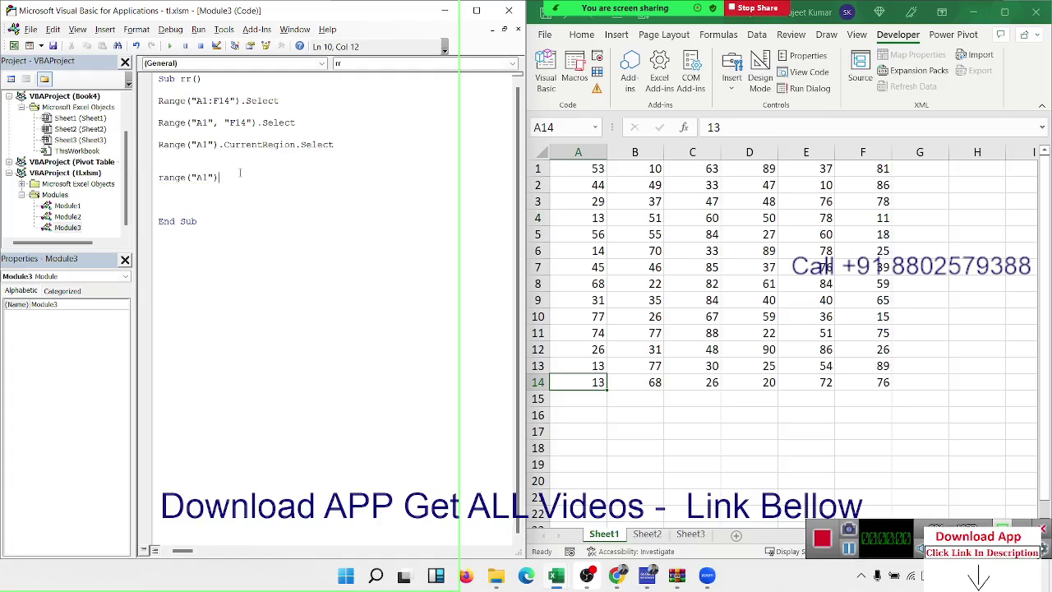
pyautogui.write('.en')
pyautogui.press('Tab')
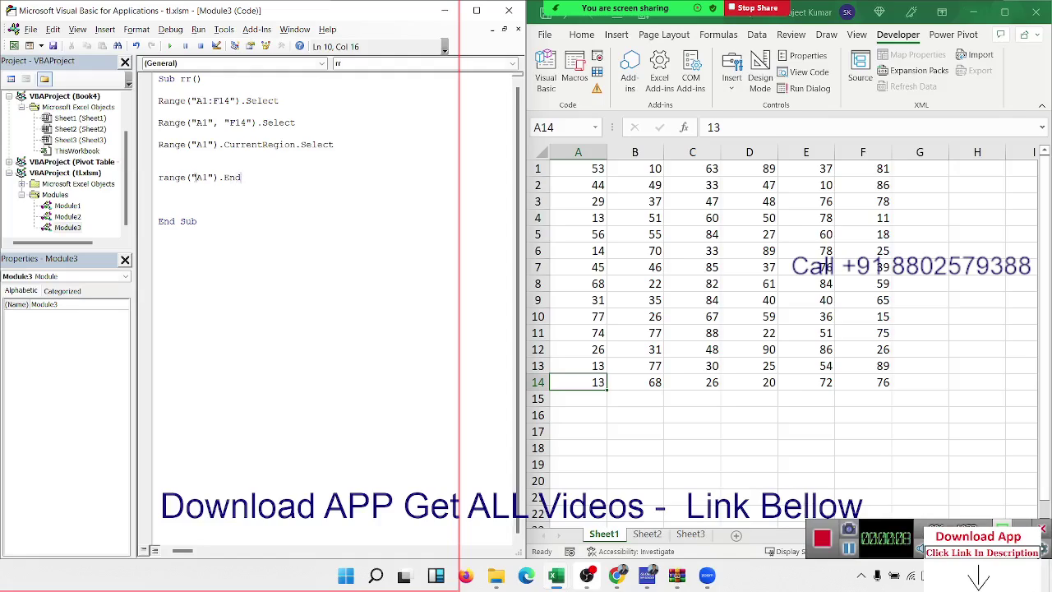
pyautogui.click(175, 177)
pyautogui.click(258, 178)
pyautogui.write('(')
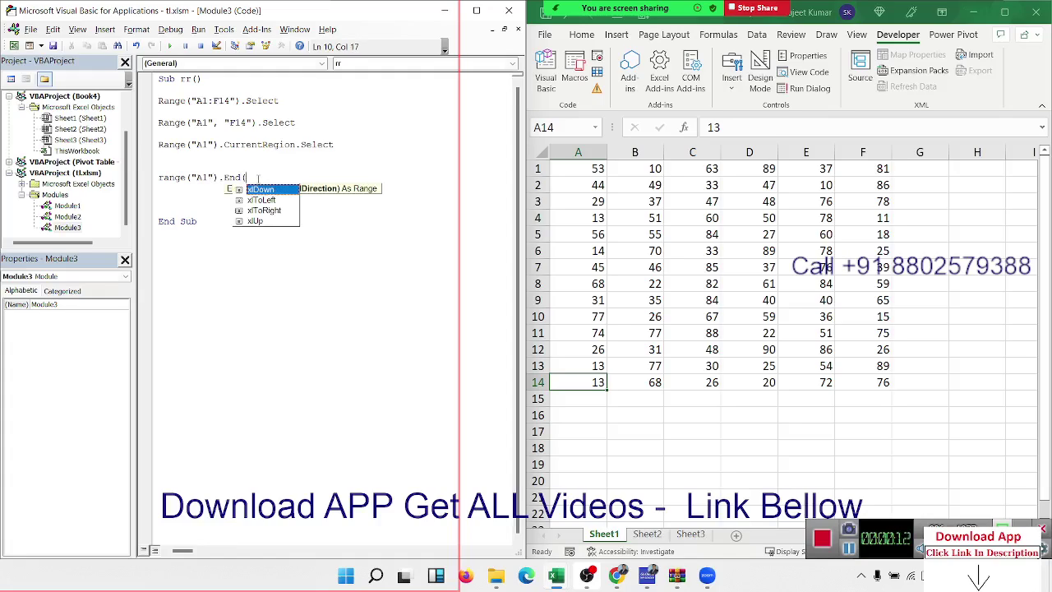
pyautogui.press('Down')
pyautogui.press('Down')
pyautogui.press('Down')
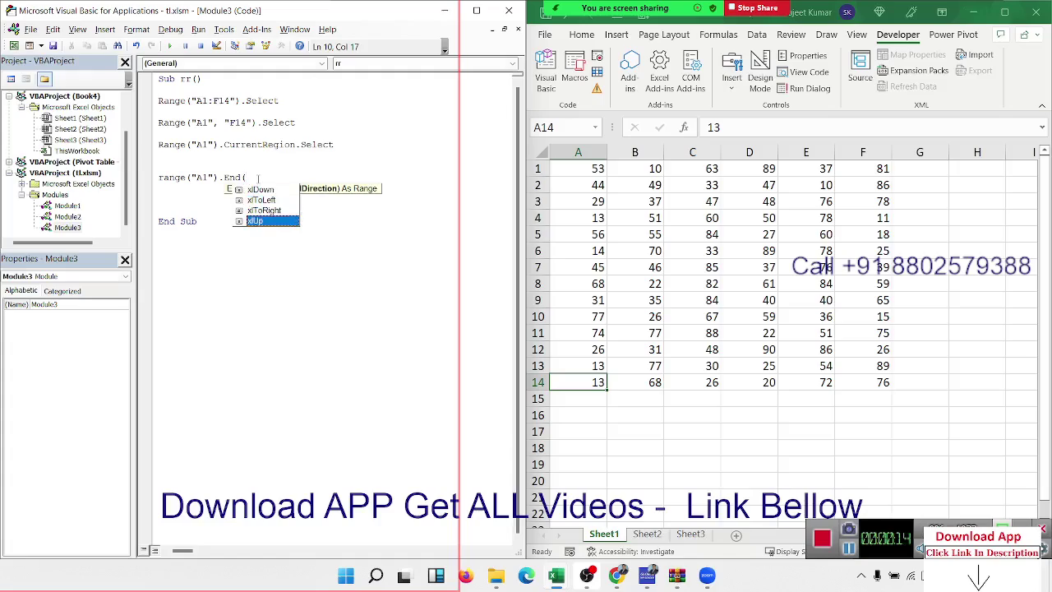
pyautogui.press('Up')
pyautogui.press('Up')
pyautogui.press('Up')
pyautogui.press('Tab')
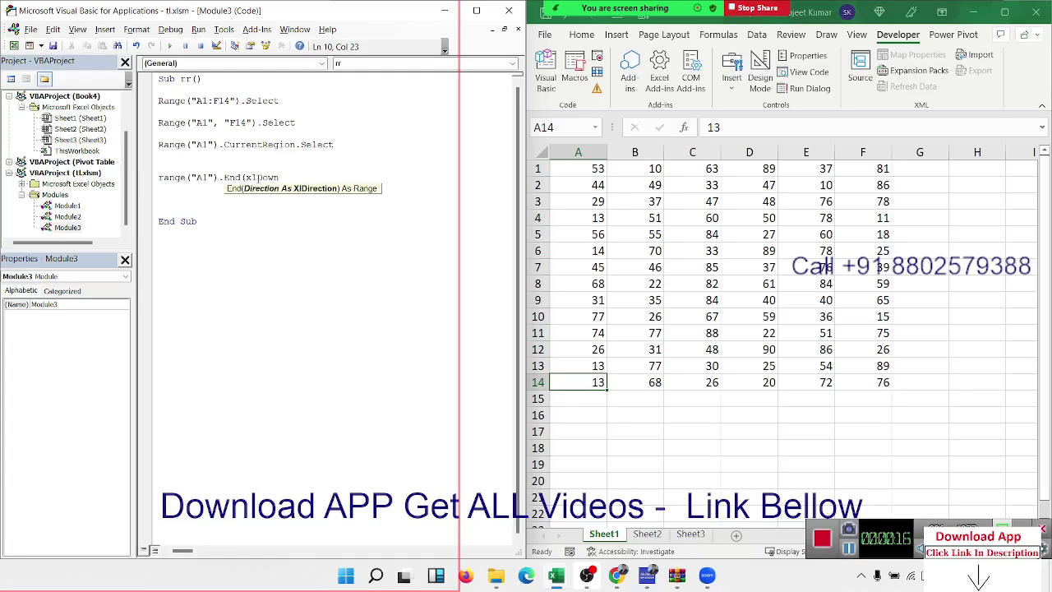
pyautogui.write(').Select')
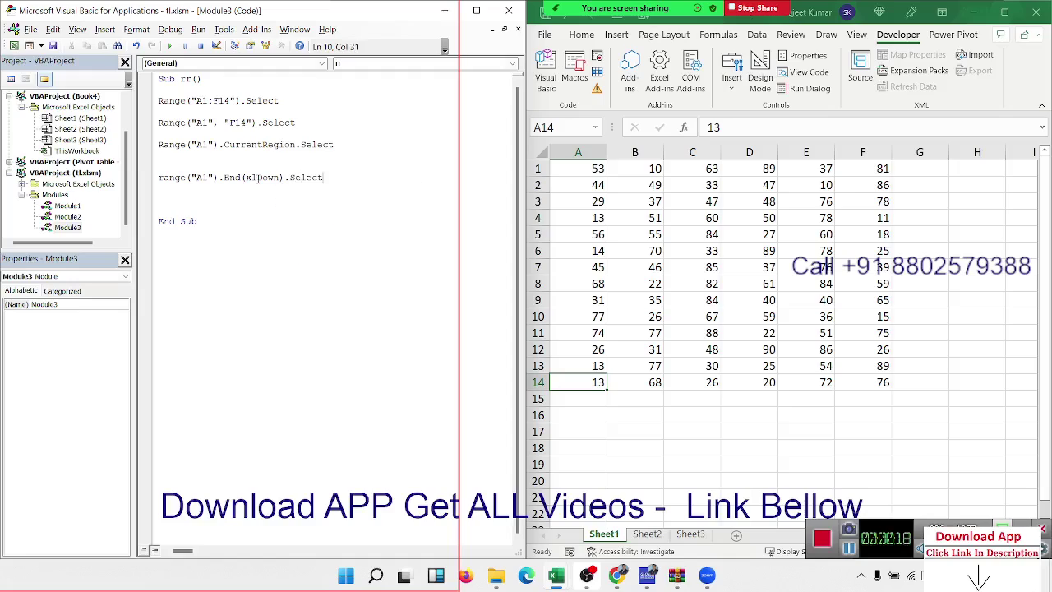
pyautogui.press('Return')
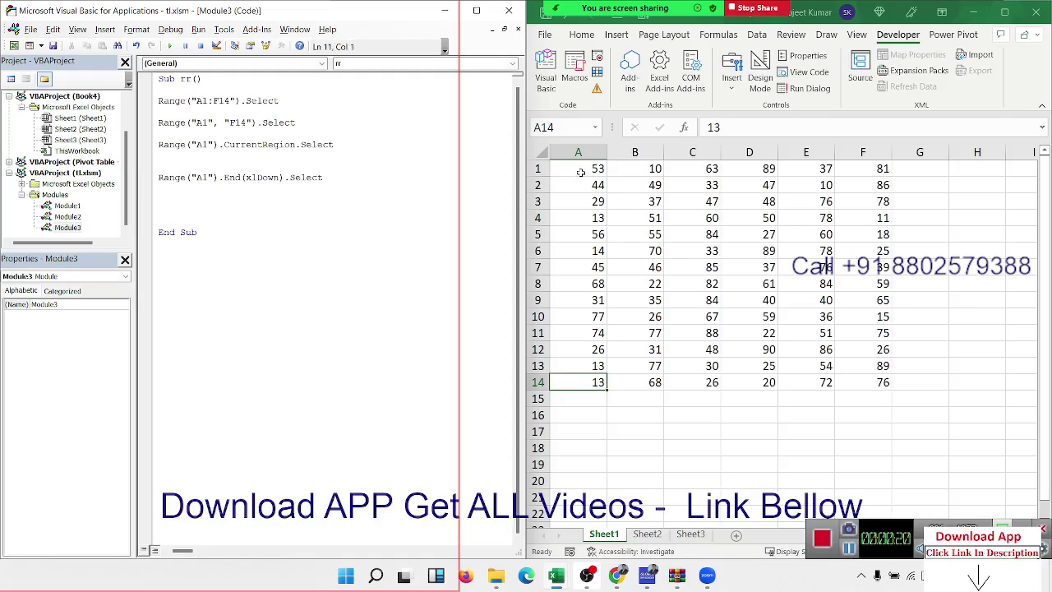
# - Test Ctrl+Down from A1 in Excel to reach column A's last filled cell
pyautogui.click(580, 172)
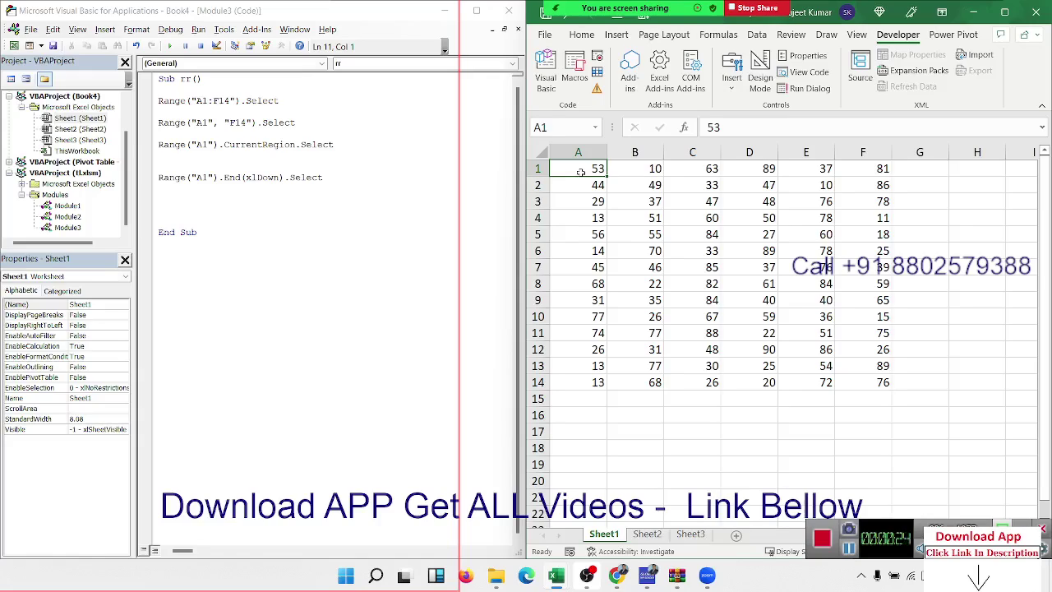
pyautogui.hotkey('ctrl', 'Down')
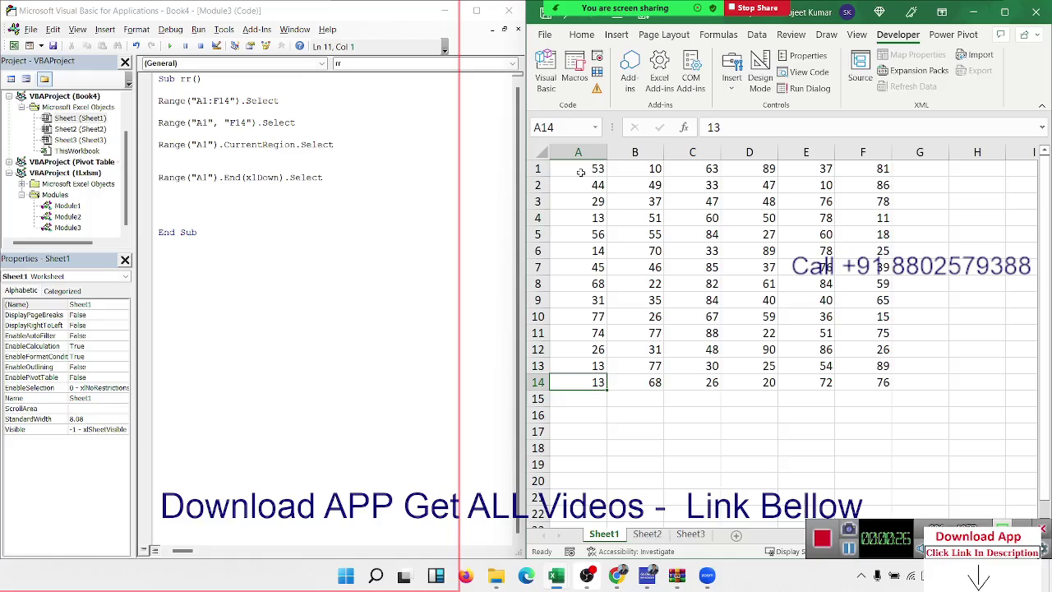
pyautogui.click(227, 194)
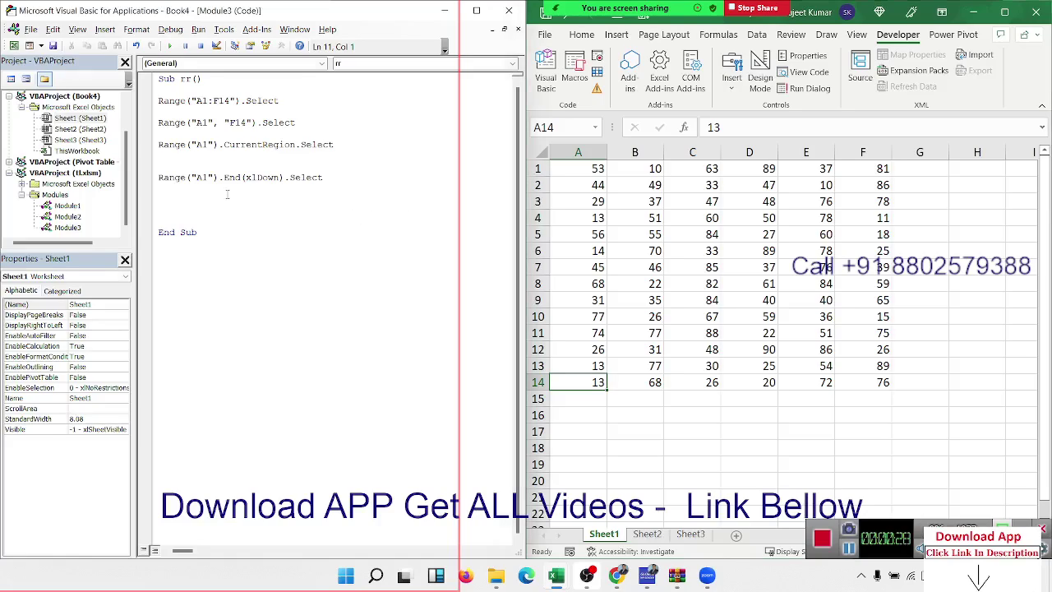
# - Duplicate the End(xlDown) line and change the copy to End(xlToLeft)
pyautogui.click(158, 178)
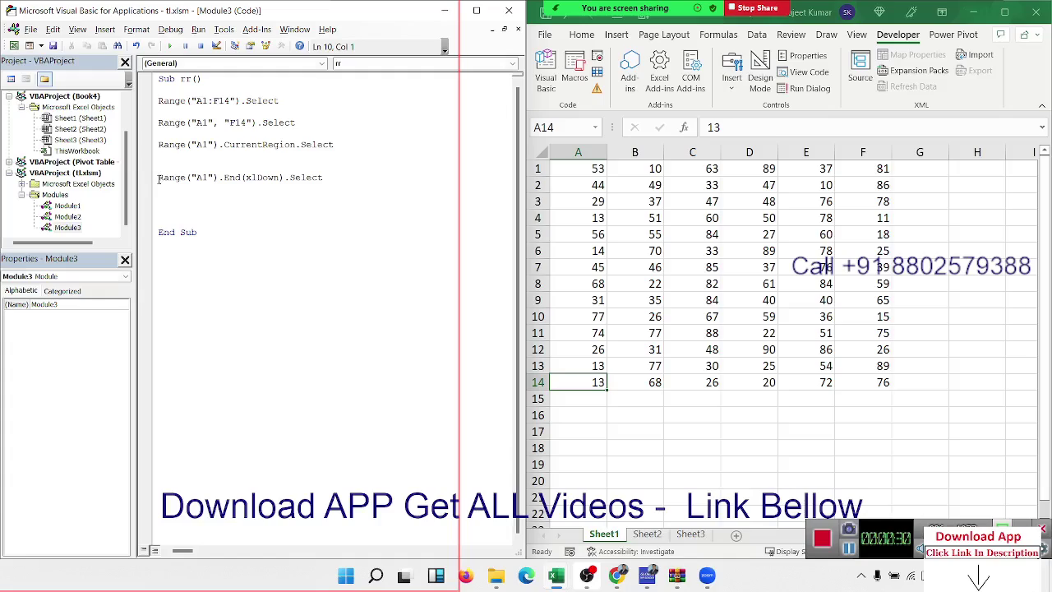
pyautogui.hotkey('shift', 'Down')
pyautogui.hotkey('ctrl', 'c')
pyautogui.press('Down')
pyautogui.hotkey('ctrl', 'v')
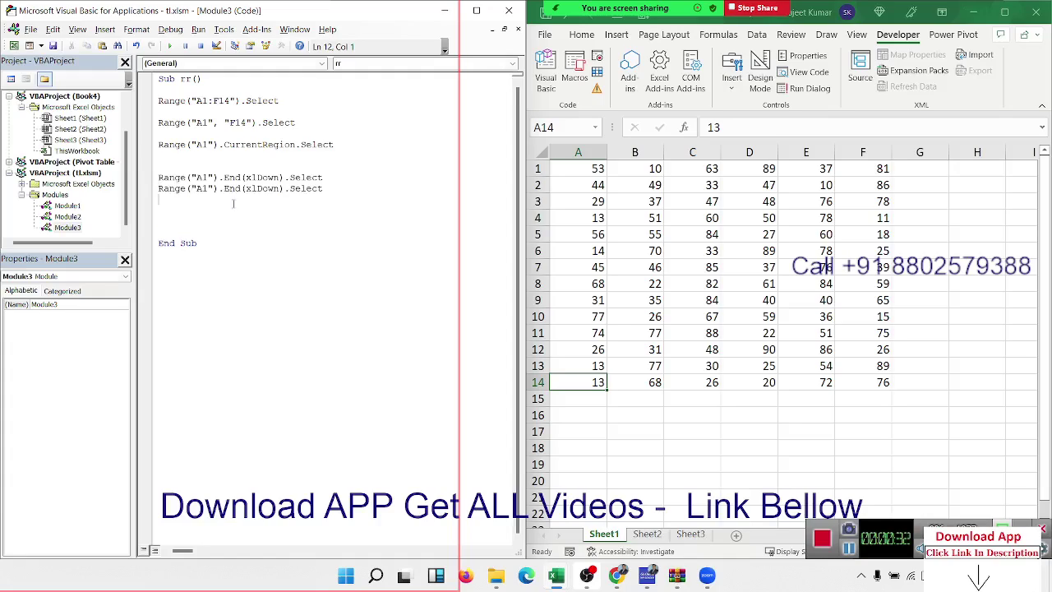
pyautogui.doubleClick(262, 188)
pyautogui.press('BackSpace')
pyautogui.write('xl')
pyautogui.write('to')
pyautogui.write('left')
pyautogui.click(296, 201)
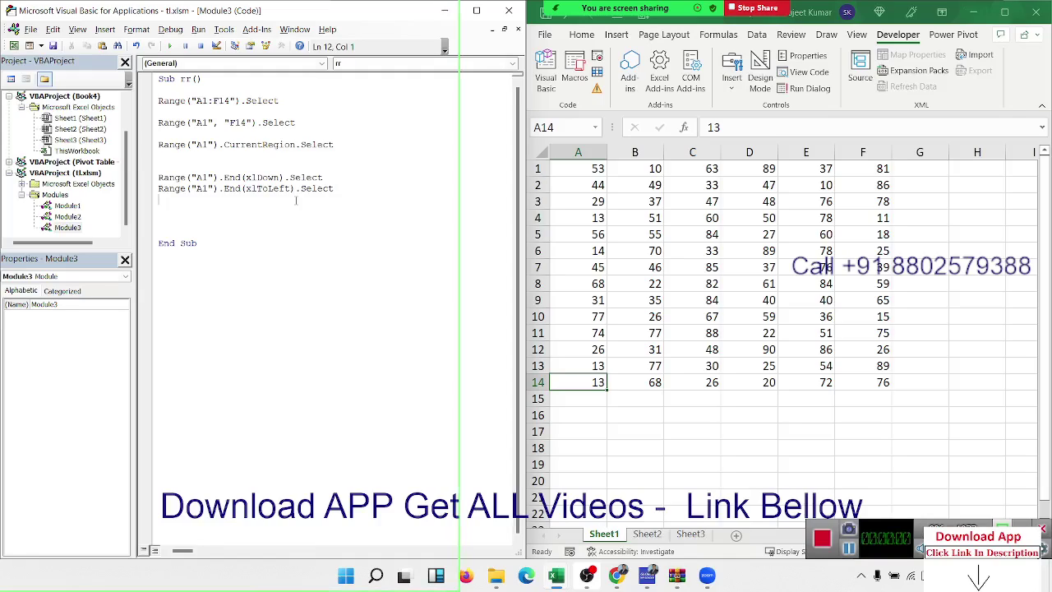
# - Paste another copy of the End(xlDown) line on a new line above End Sub
pyautogui.click(294, 212)
pyautogui.press('Return')
pyautogui.moveTo(323, 179); pyautogui.dragTo(159, 178)
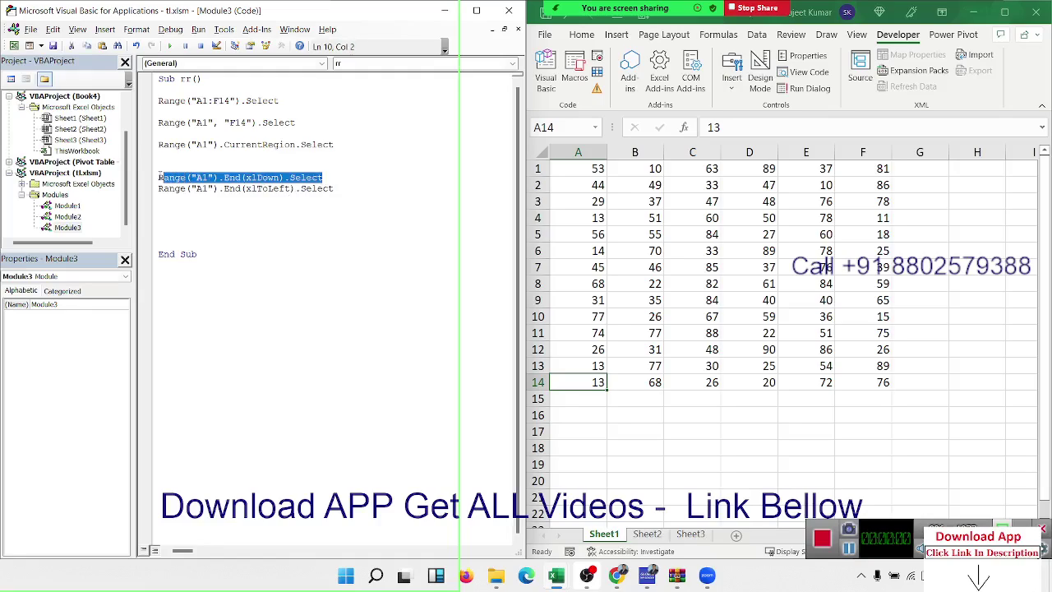
pyautogui.hotkey('ctrl', 'c')
pyautogui.click(161, 220)
pyautogui.hotkey('ctrl', 'v')
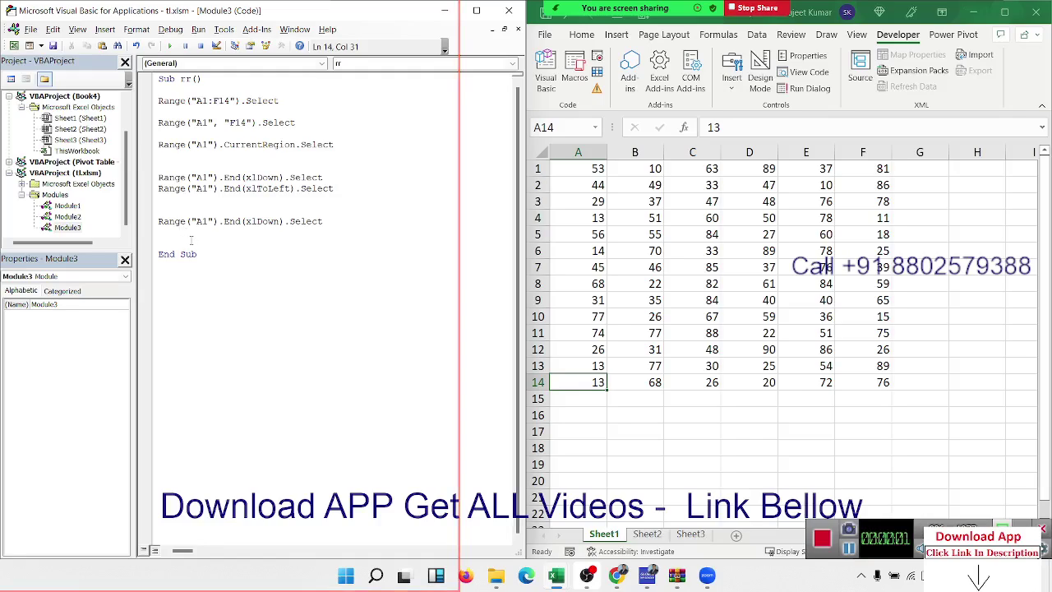
pyautogui.doubleClick(201, 221)
pyautogui.doubleClick(256, 221)
# - Jump down from A1 with Ctrl+Down to confirm it reaches A14
pyautogui.click(592, 170)
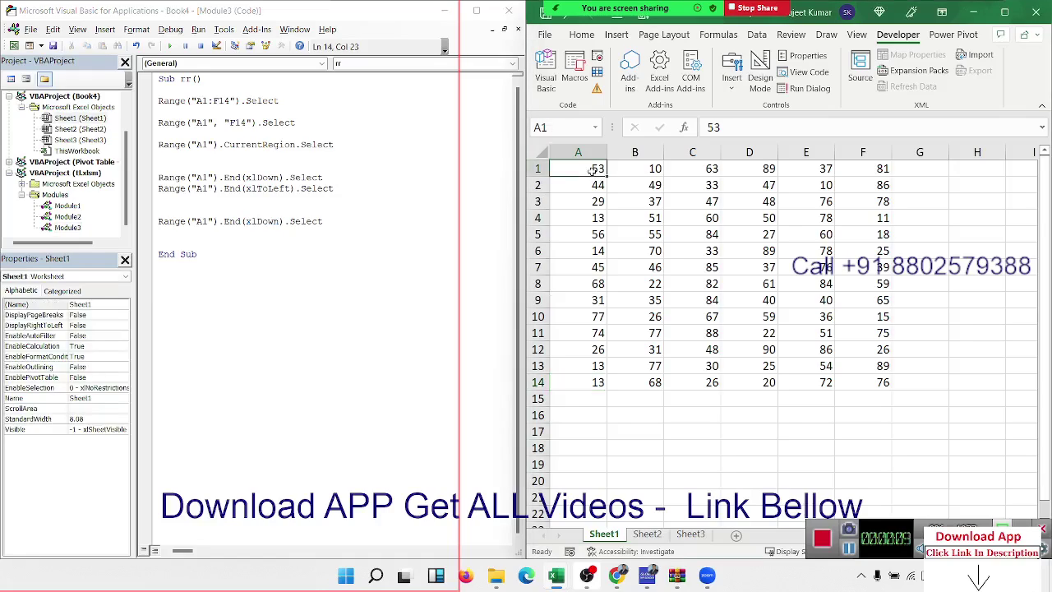
pyautogui.hotkey('ctrl', 'Down')
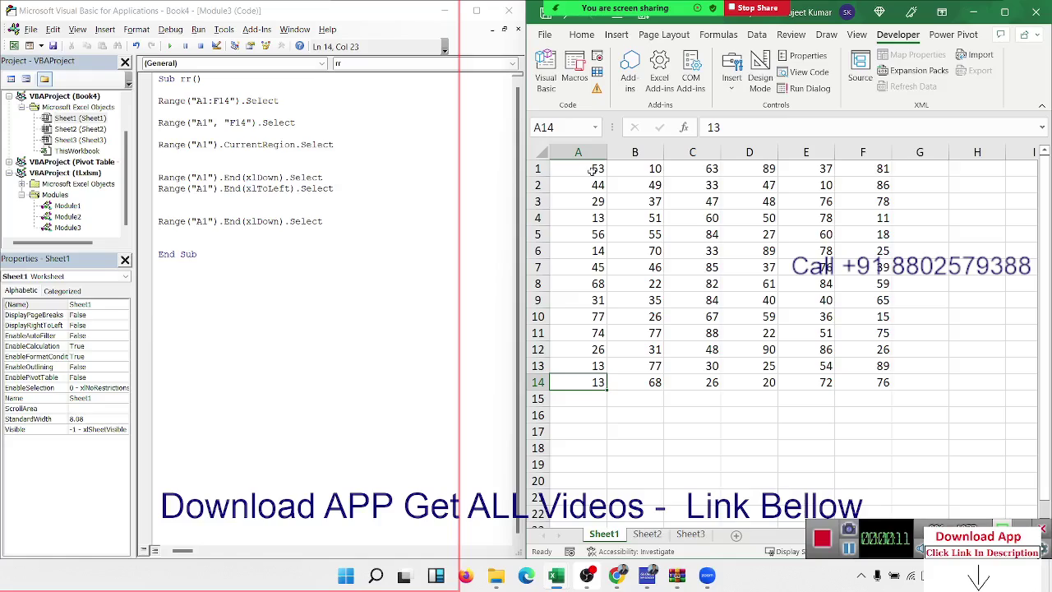
pyautogui.click(591, 170)
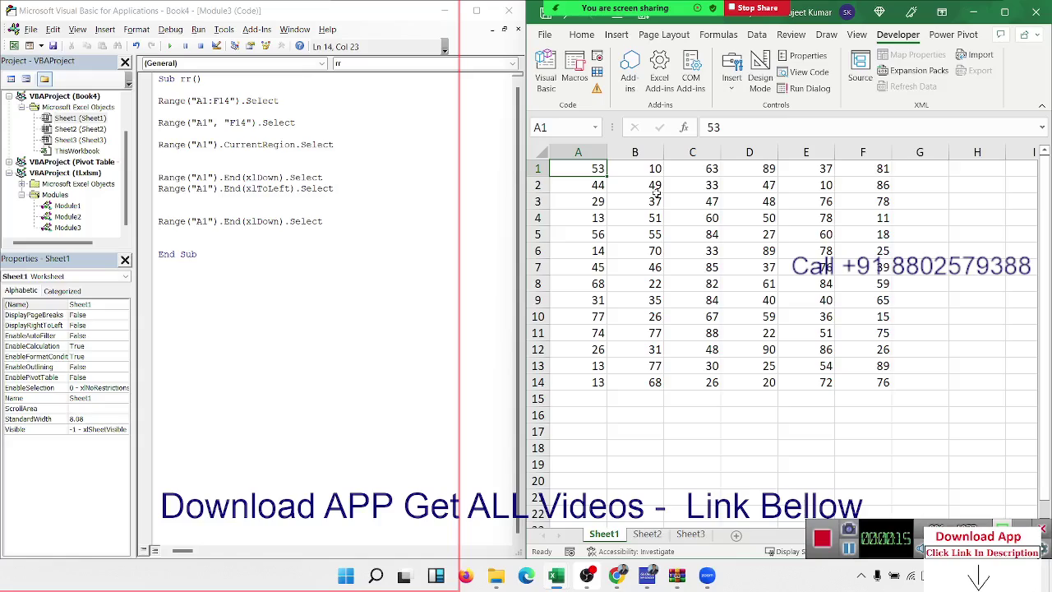
pyautogui.hotkey('ctrl', 'Down')
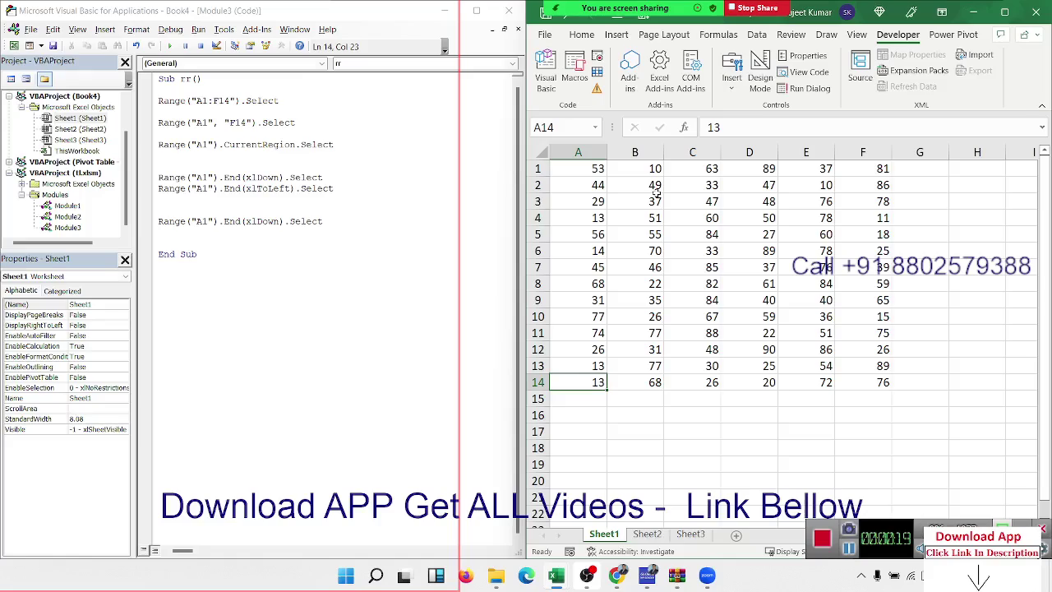
# - Delete 45 from A7 and confirm Ctrl+Down from A1 now stops at A6
pyautogui.click(592, 273)
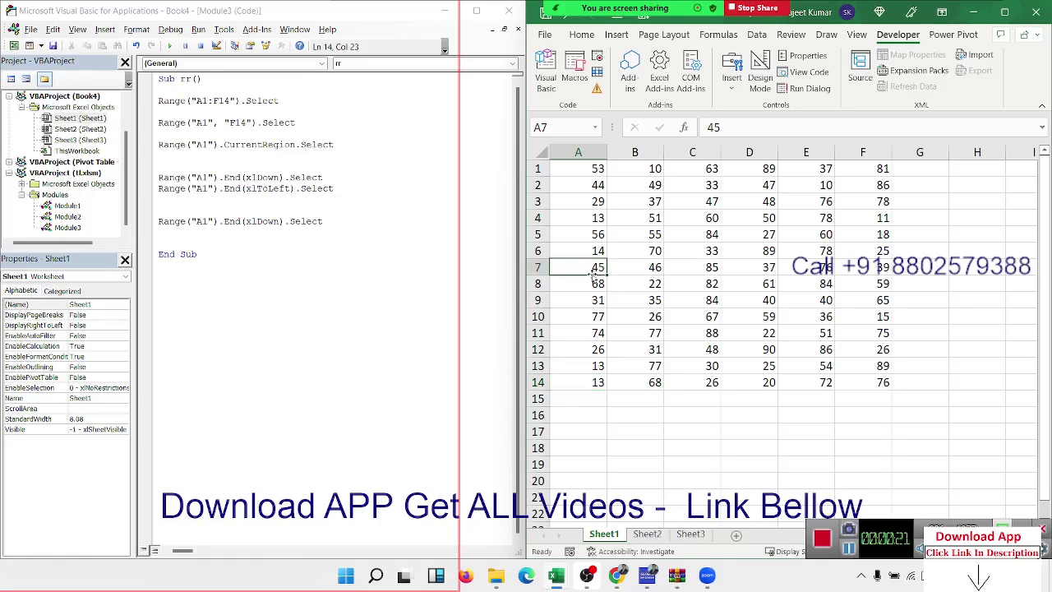
pyautogui.press('Delete')
pyautogui.click(595, 170)
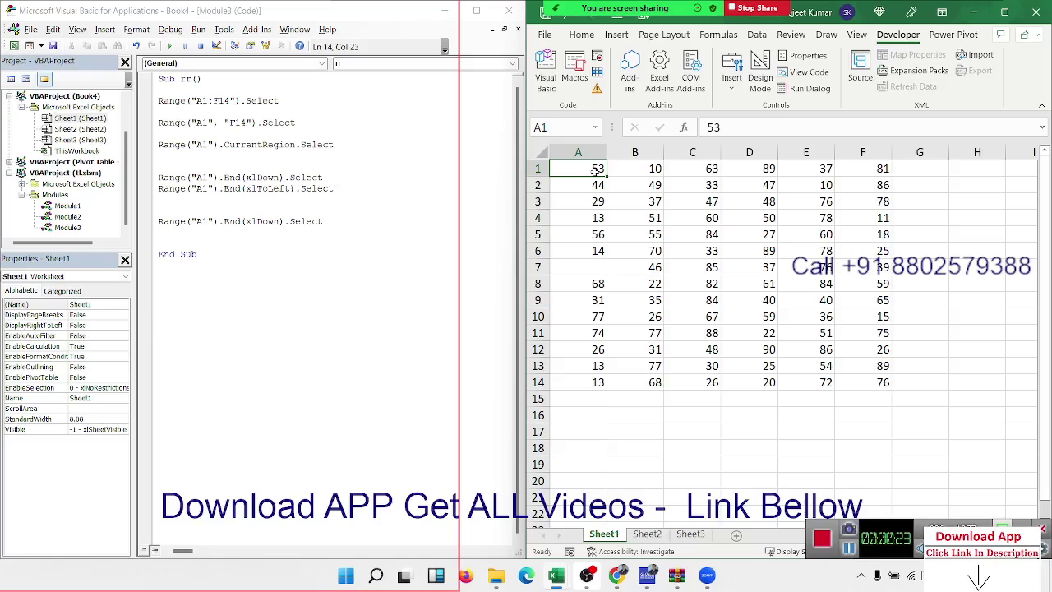
pyautogui.hotkey('ctrl', 'Down')
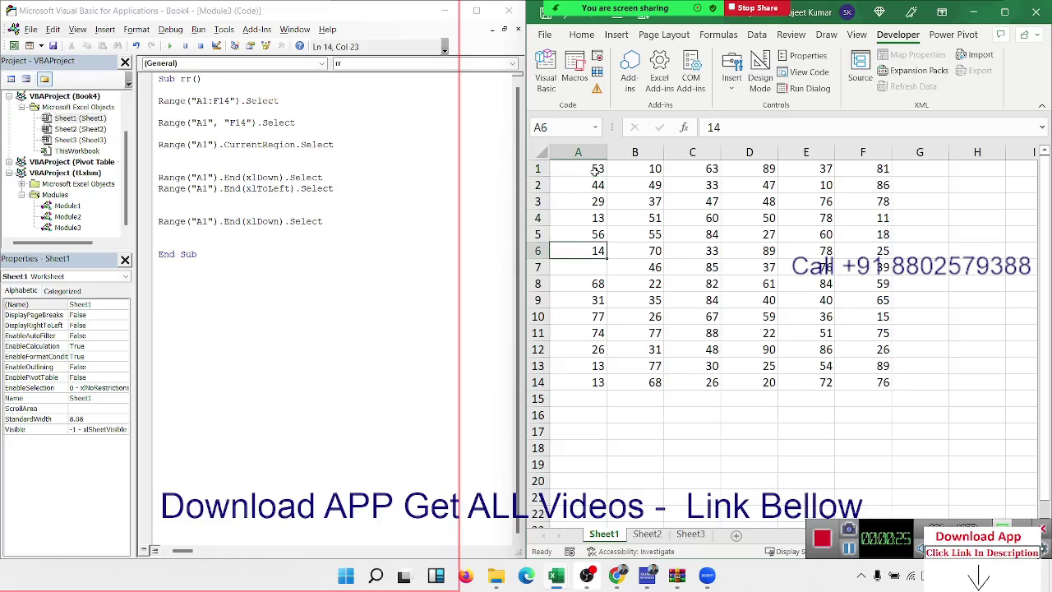
pyautogui.hotkey('ctrl', 'Down')
pyautogui.hotkey('ctrl', 'Down')
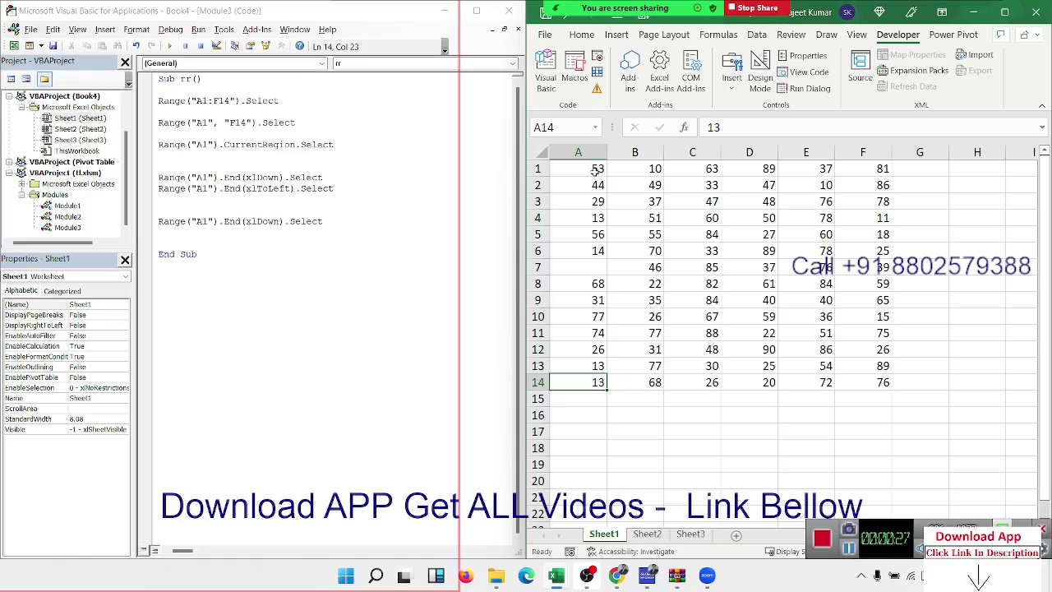
pyautogui.hotkey('ctrl', 'Up')
pyautogui.hotkey('ctrl', 'Up')
pyautogui.hotkey('ctrl', 'Up')
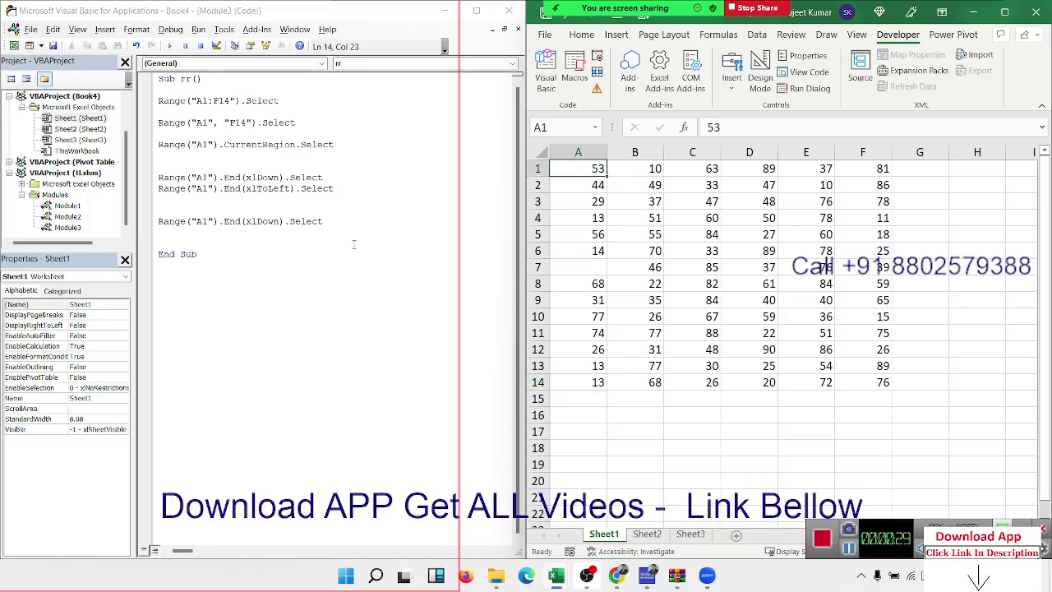
pyautogui.click(271, 244)
pyautogui.press('Return')
pyautogui.press('Return')
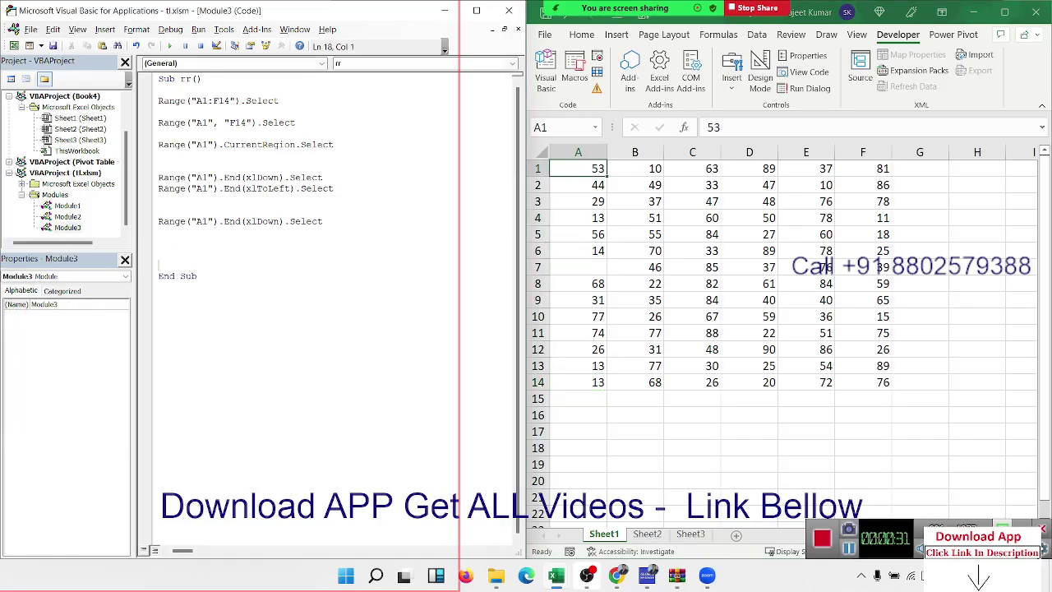
# - Write Range("A65000").End(xlUp).Select, dropping a trial Offset(1,0) before Select
pyautogui.press('Up')
pyautogui.press('Up')
pyautogui.write('rang')
pyautogui.write('e(')
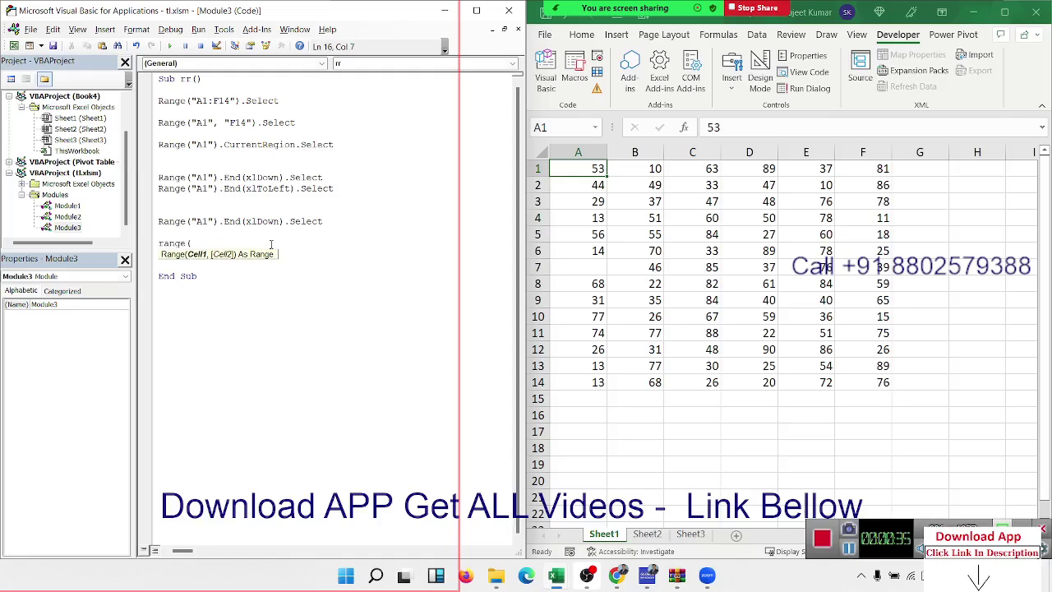
pyautogui.write('"A')
pyautogui.write('65000')
pyautogui.write('").')
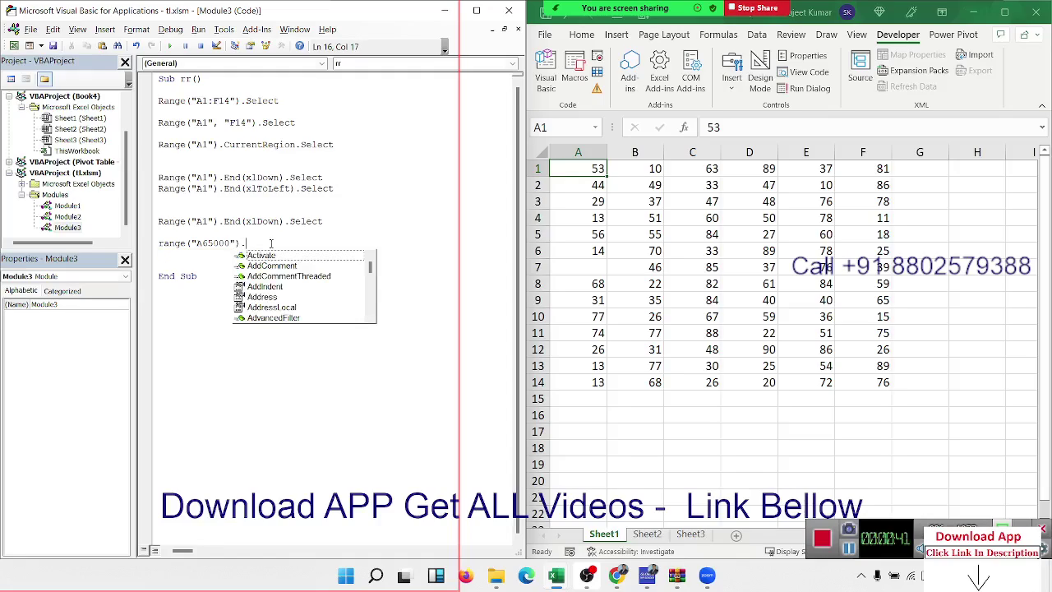
pyautogui.write('e')
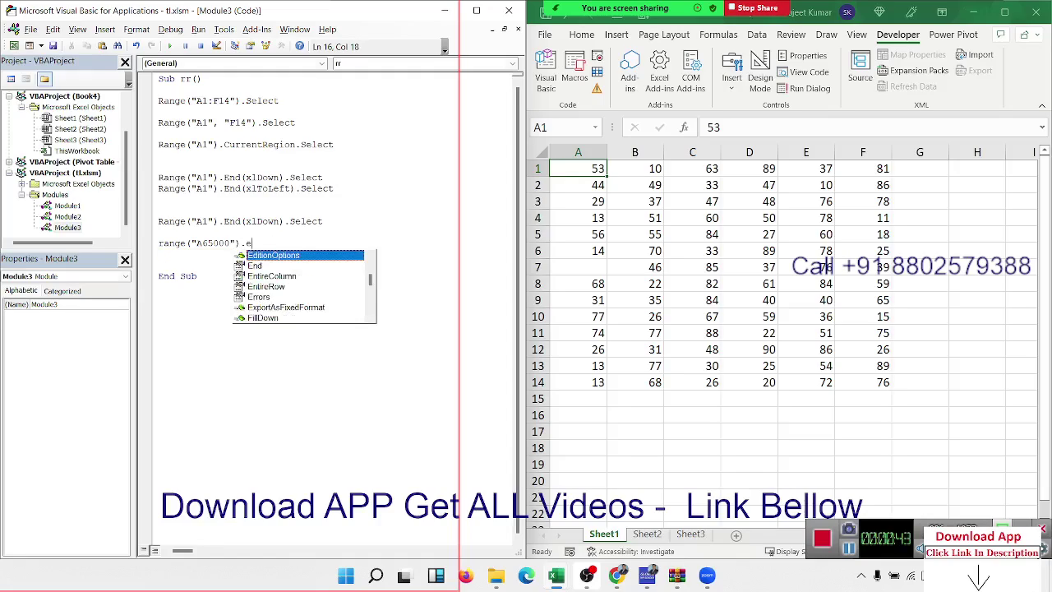
pyautogui.write('n')
pyautogui.press('Tab')
pyautogui.write('(')
pyautogui.press('Down')
pyautogui.press('Down')
pyautogui.press('Down')
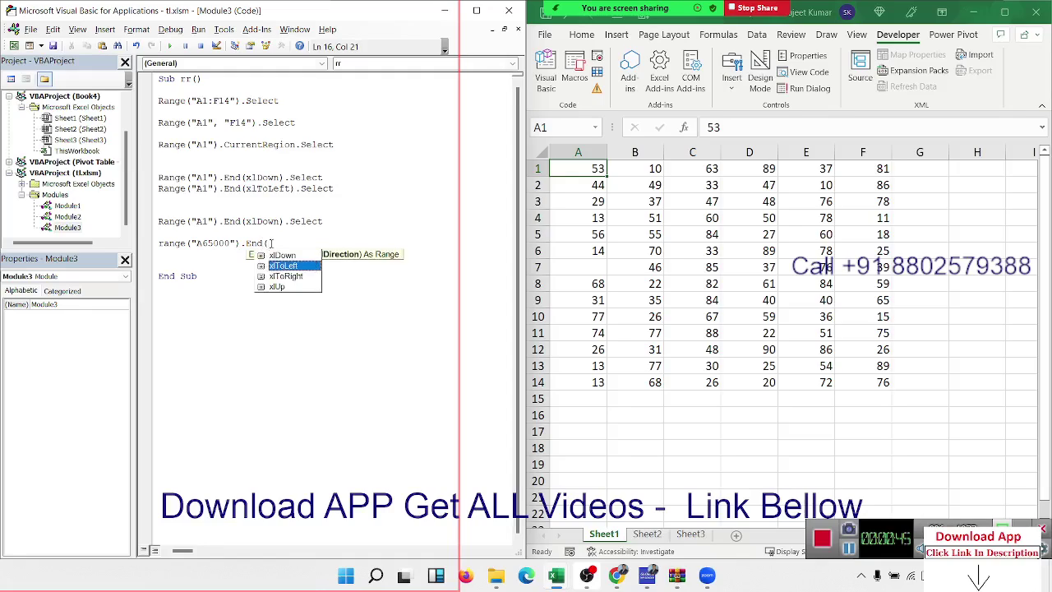
pyautogui.press('Tab')
pyautogui.write(').')
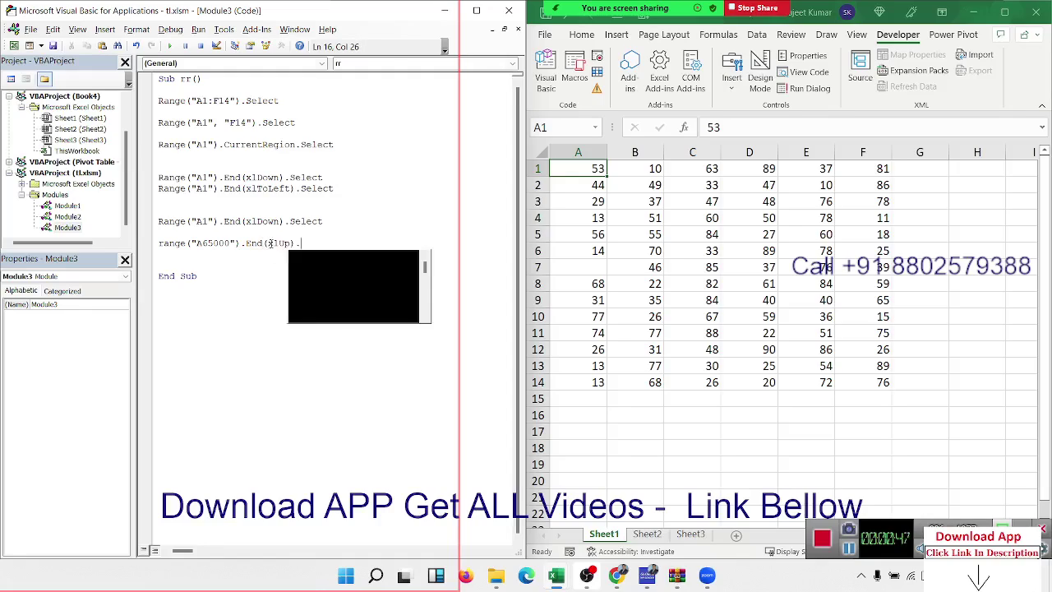
pyautogui.write('of')
pyautogui.press('Tab')
pyautogui.write('(')
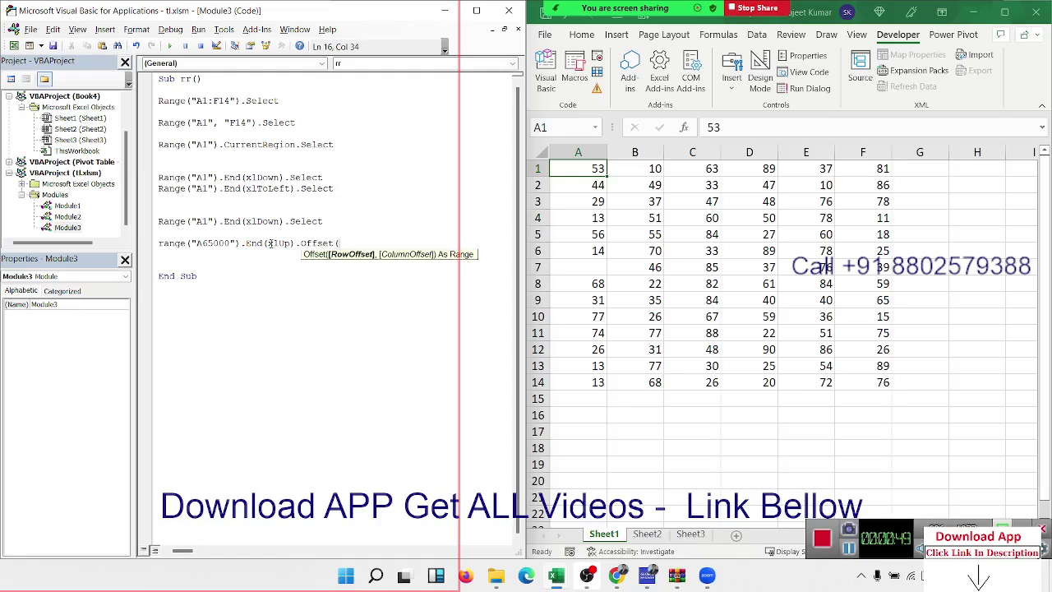
pyautogui.write('1,0')
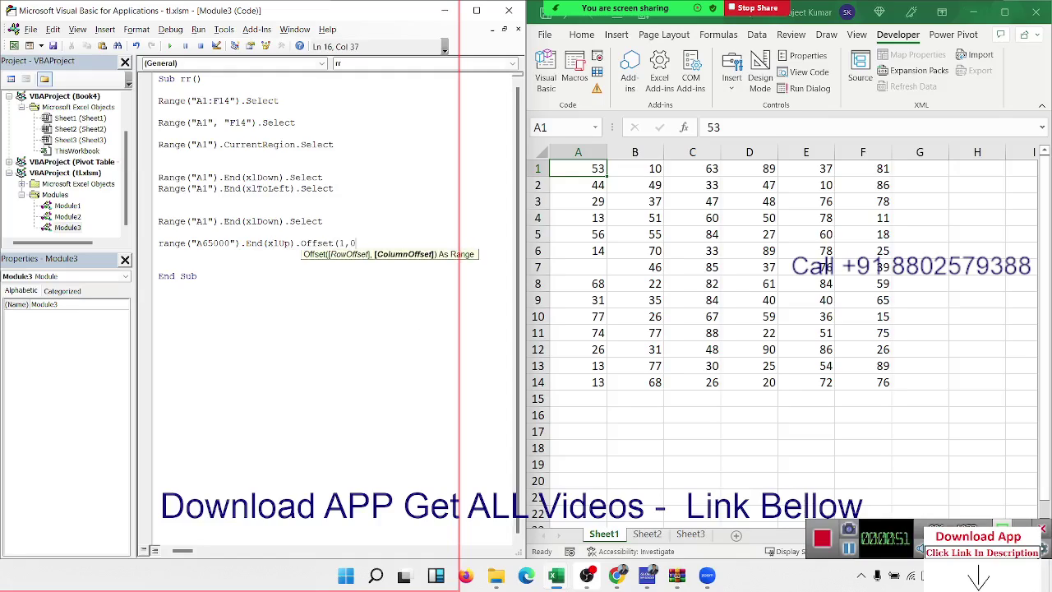
pyautogui.write(')')
pyautogui.press('BackSpace')
pyautogui.press('BackSpace')
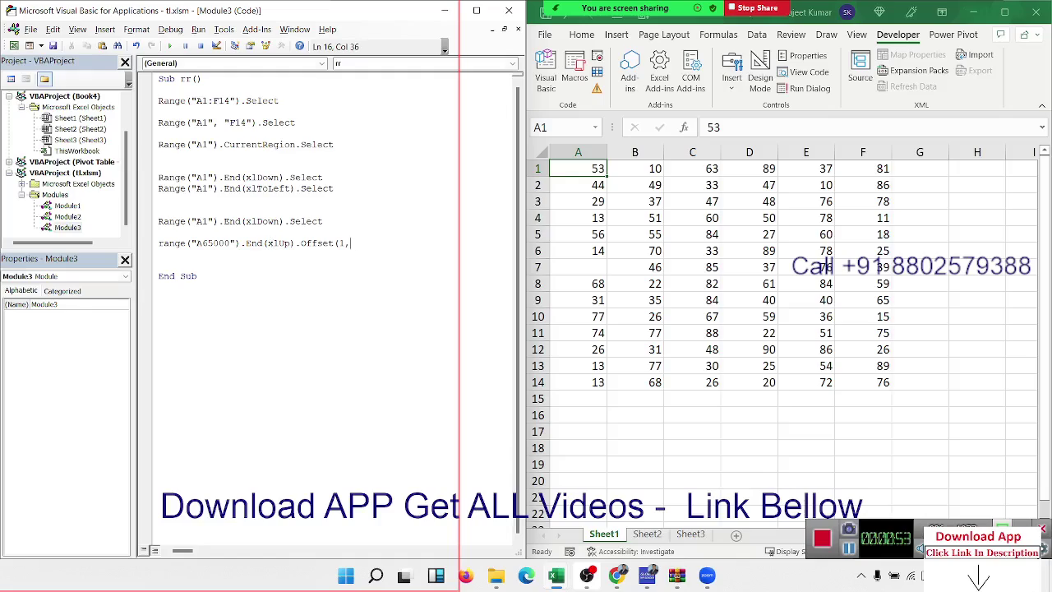
pyautogui.press('BackSpace')
pyautogui.press('BackSpace')
pyautogui.press('BackSpace')
pyautogui.press('BackSpace')
pyautogui.press('BackSpace')
pyautogui.press('BackSpace')
pyautogui.press('BackSpace')
pyautogui.press('BackSpace')
pyautogui.press('BackSpace')
pyautogui.write('.Select')
pyautogui.press('Return')
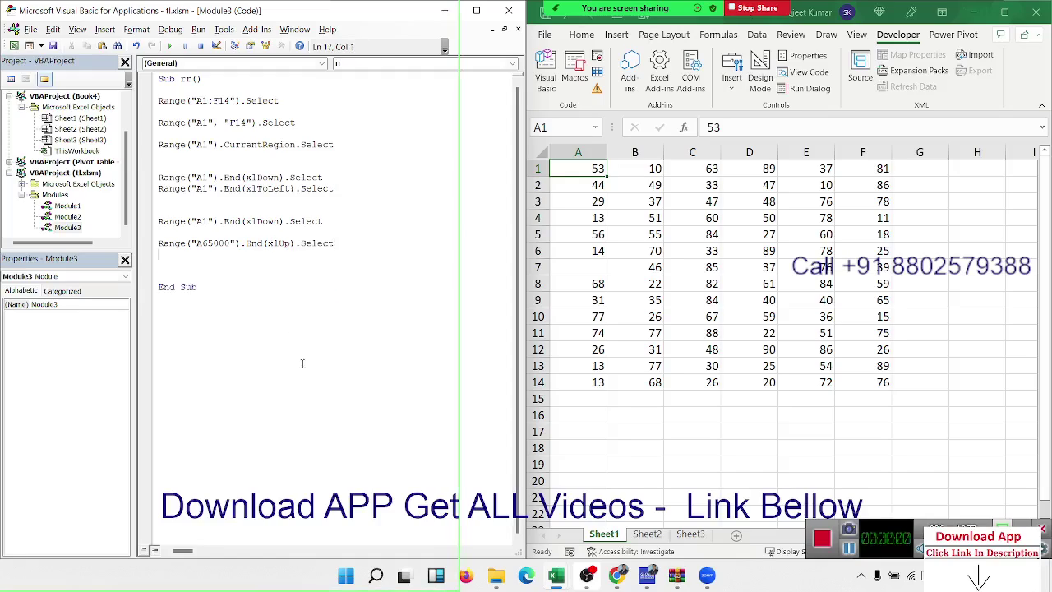
# - Jump to A65000 in Excel and Ctrl+Up to column A's last filled cell
pyautogui.click(570, 130)
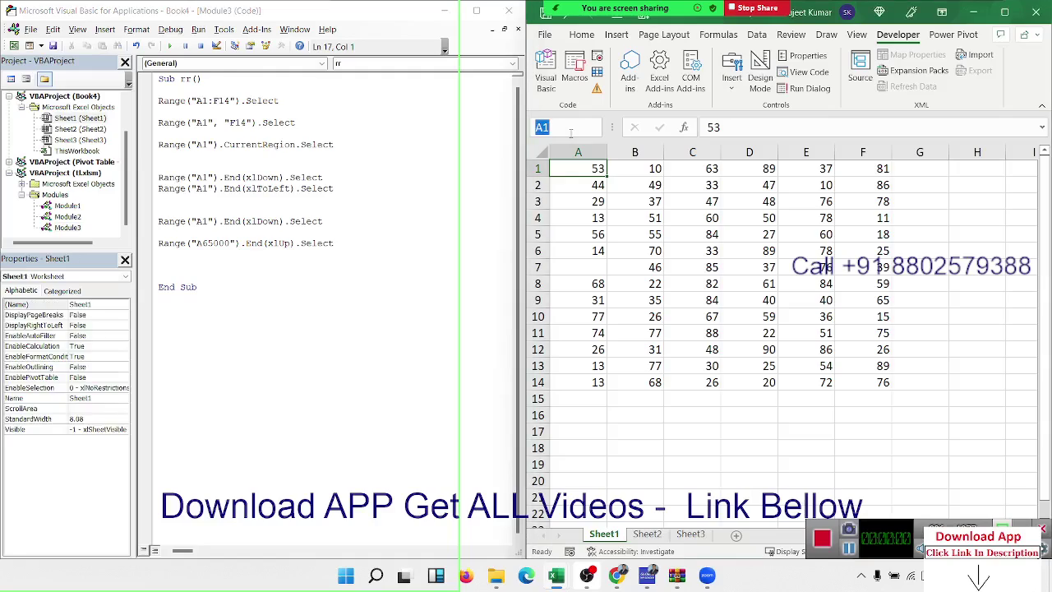
pyautogui.write('ange("A65000')
pyautogui.press('Escape')
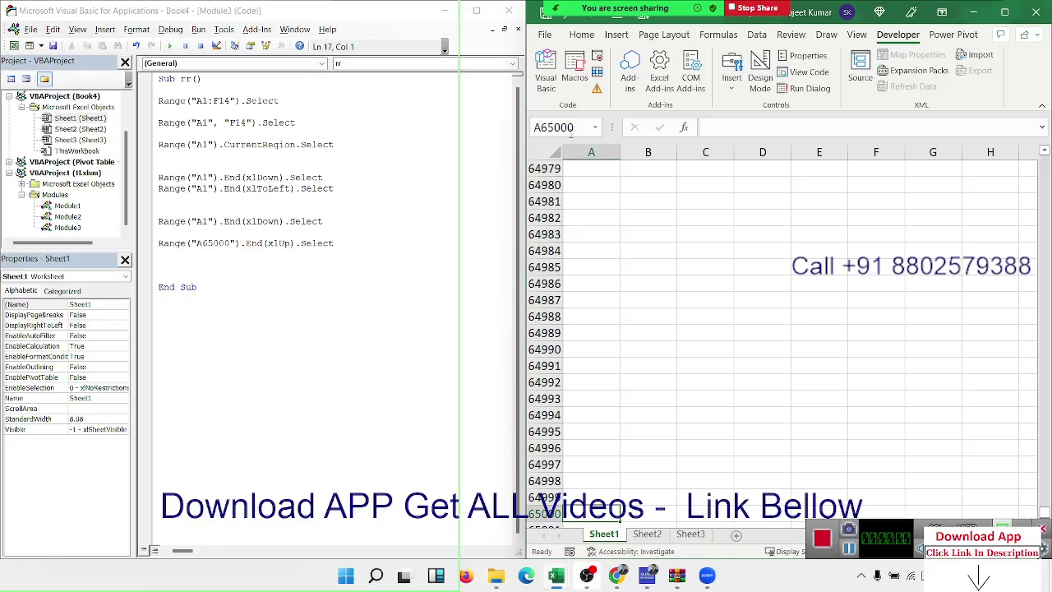
pyautogui.hotkey('ctrl', 'Up')
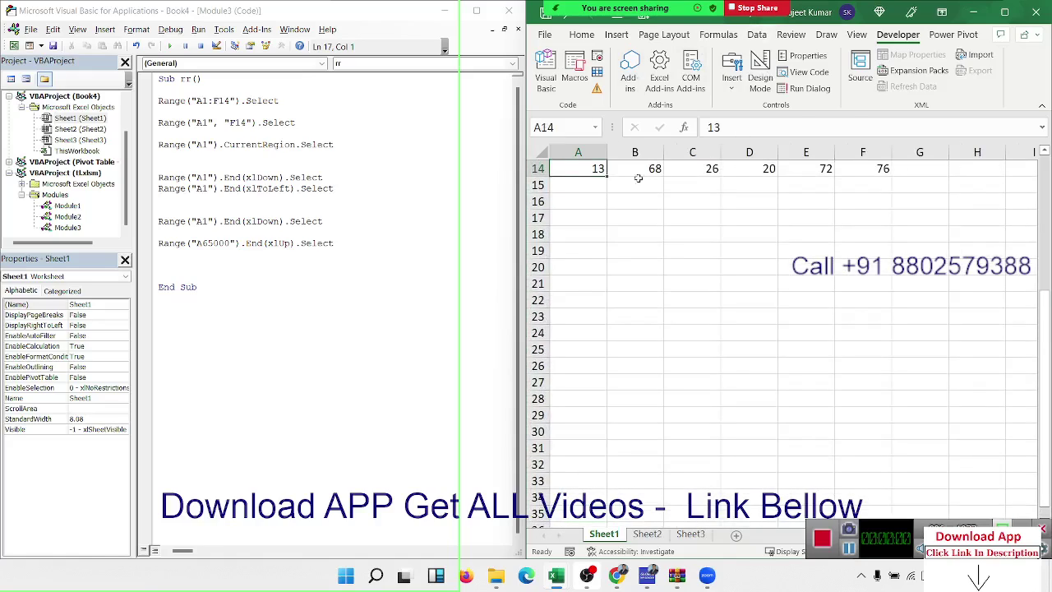
pyautogui.scroll(5, 637, 179)
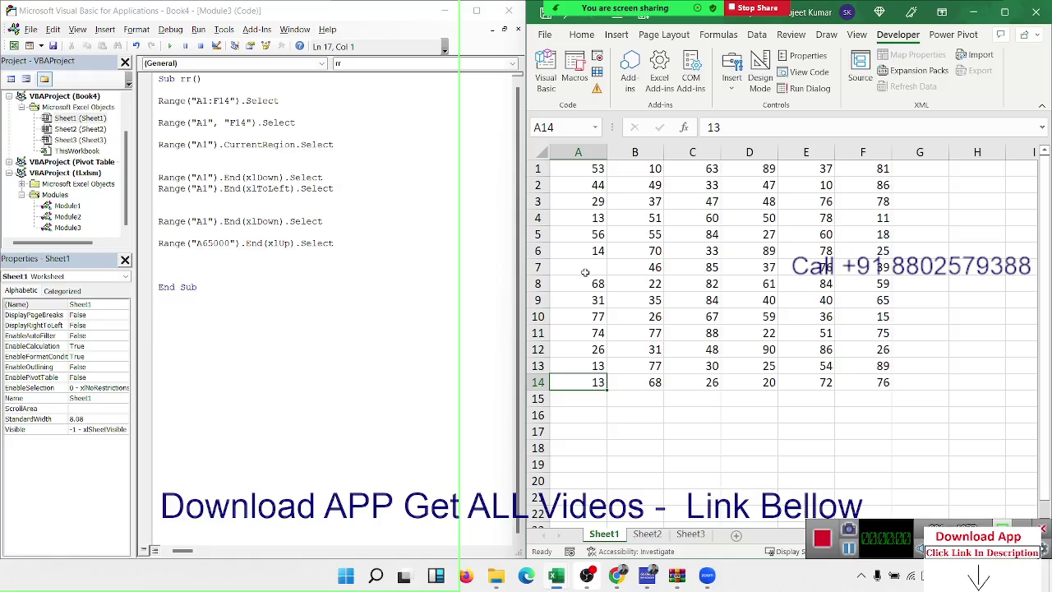
# - Enter 65 in cell A7, then add two blank lines before End Sub
pyautogui.click(585, 269)
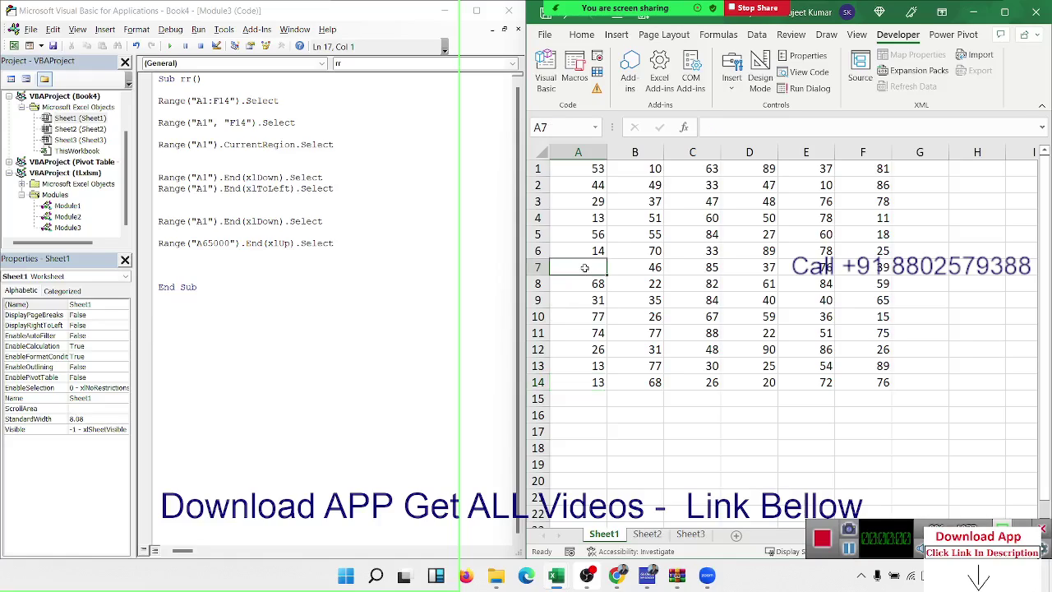
pyautogui.write('65')
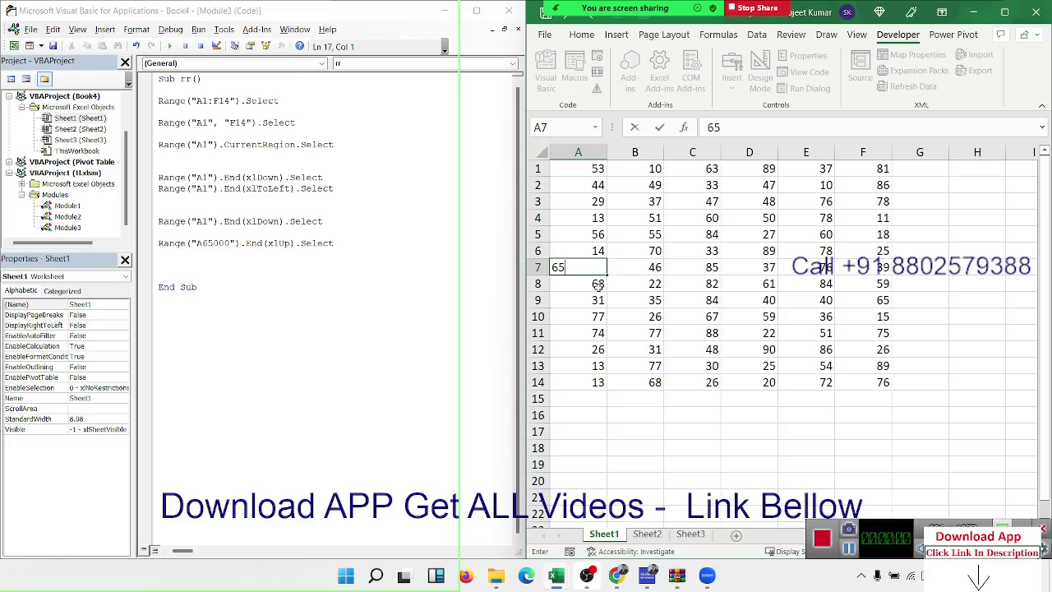
pyautogui.press('Return')
pyautogui.click(250, 276)
pyautogui.press('Return')
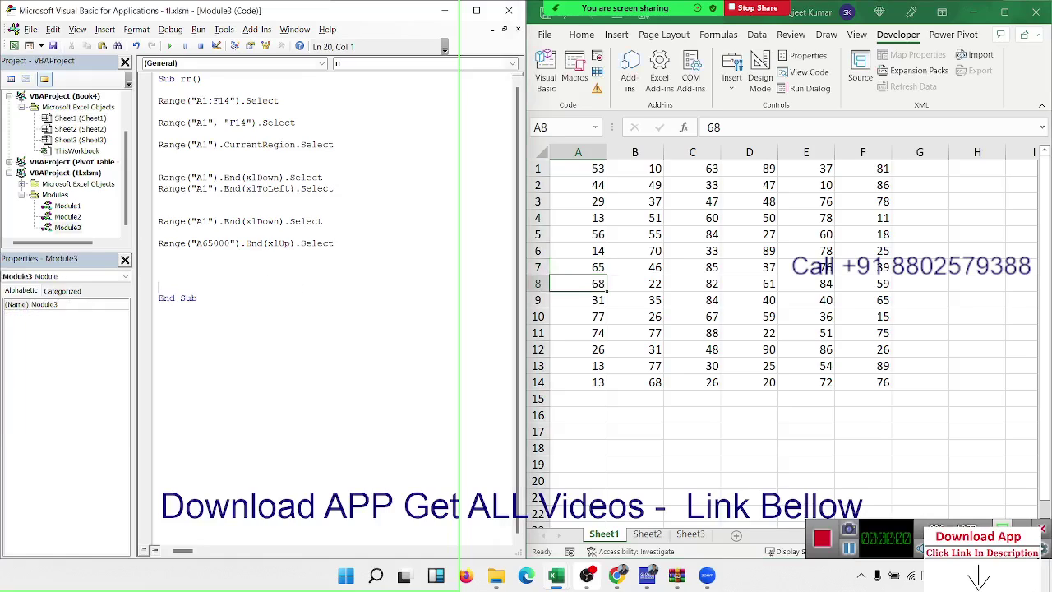
pyautogui.press('Return')
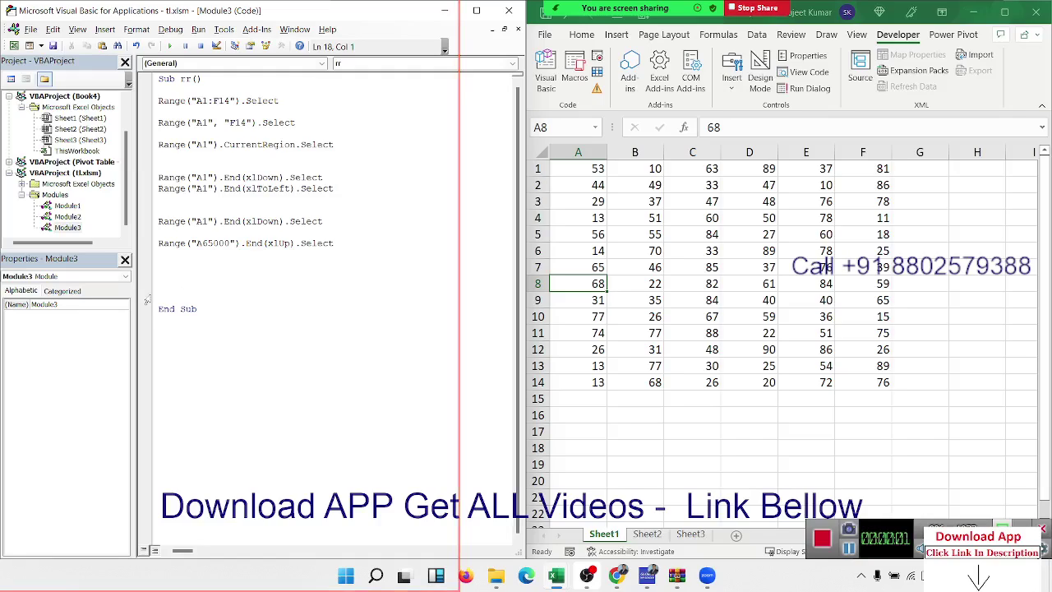
# - Type range("A65000").End(xlUp) on blank line 19
pyautogui.click(162, 275)
pyautogui.write('ran')
pyautogui.write('ge("')
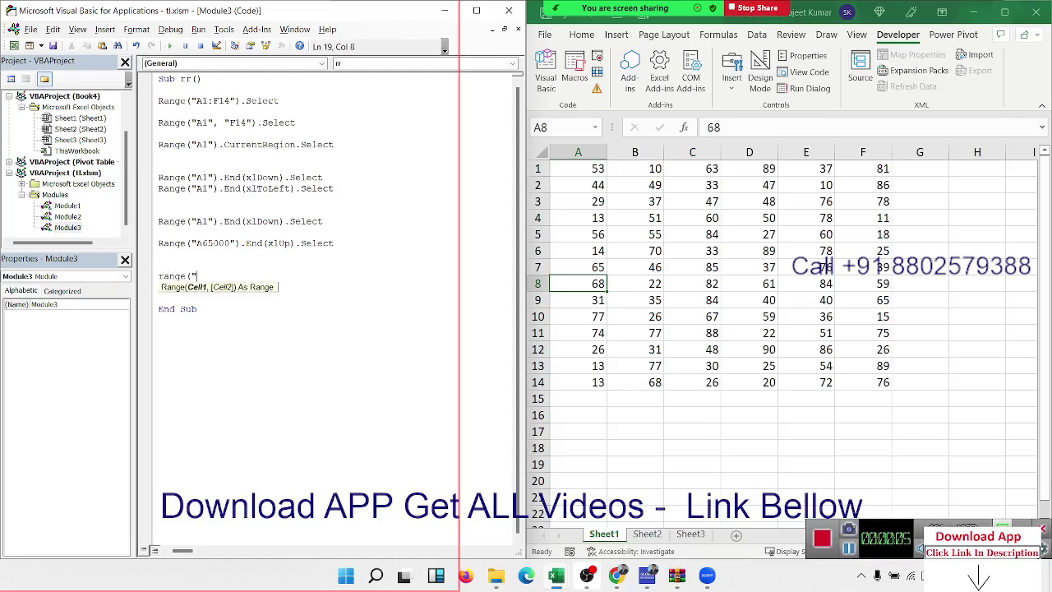
pyautogui.write('A65000')
pyautogui.write('").en')
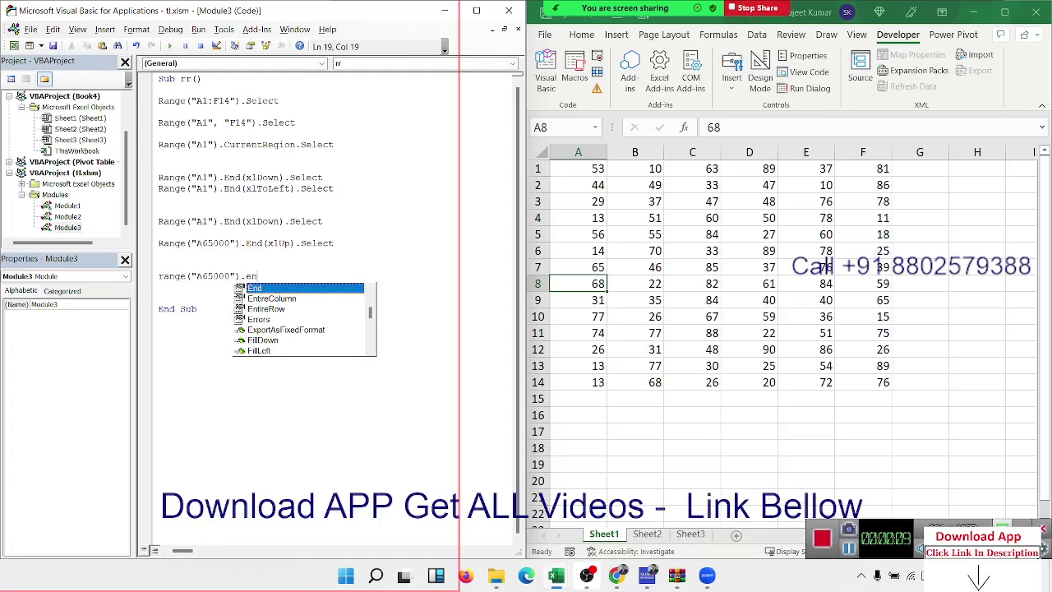
pyautogui.press('Tab')
pyautogui.write('(')
pyautogui.press('Down')
pyautogui.press('Down')
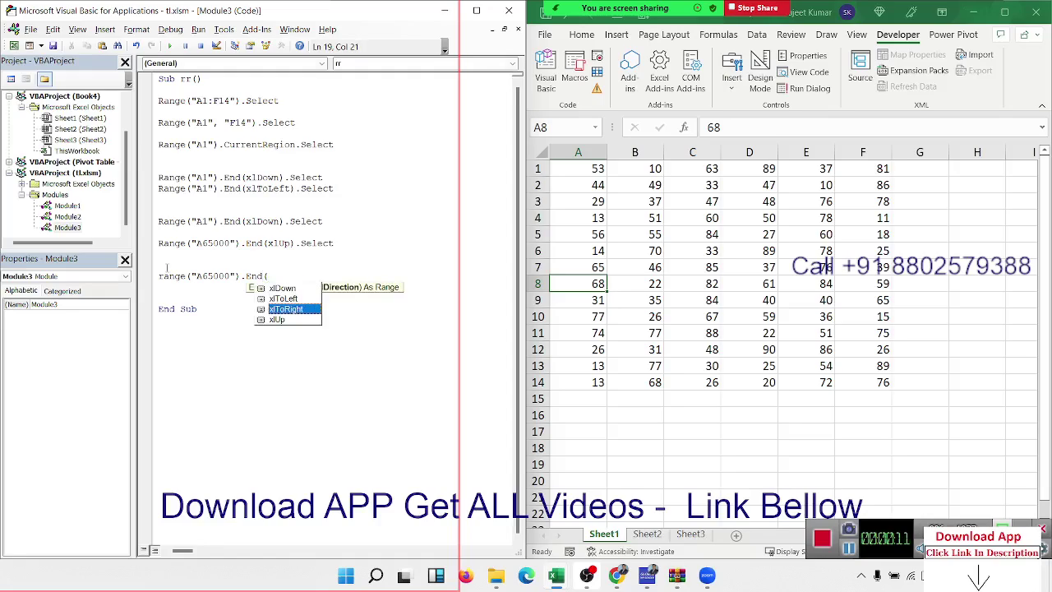
pyautogui.press('Down')
pyautogui.press('Tab')
pyautogui.write(')')
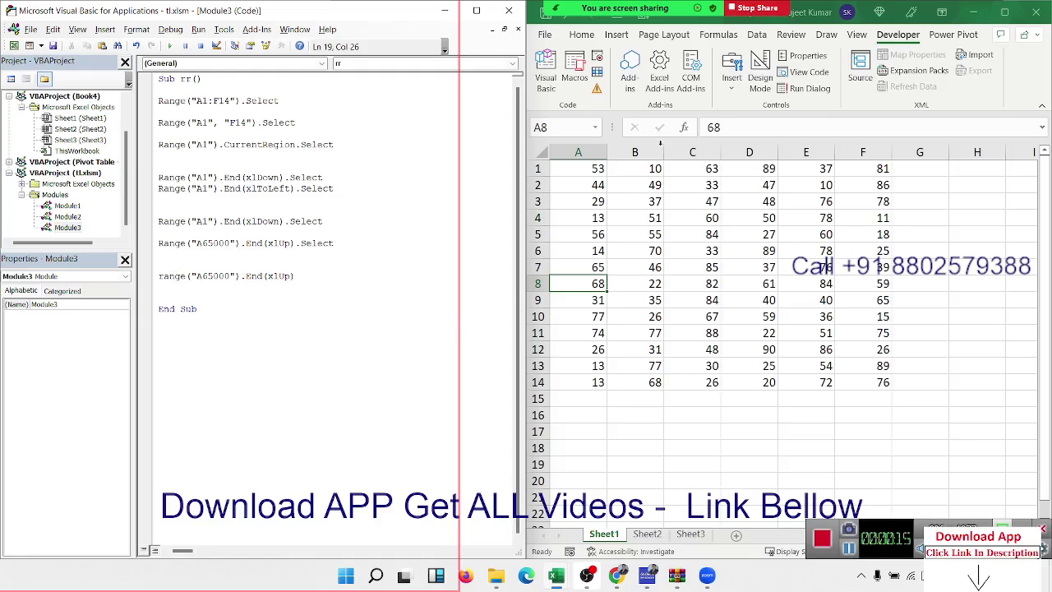
# - In Excel, go to A6500, Ctrl+Up to A14, then step down to A15
pyautogui.click(565, 127)
pyautogui.write('a65')
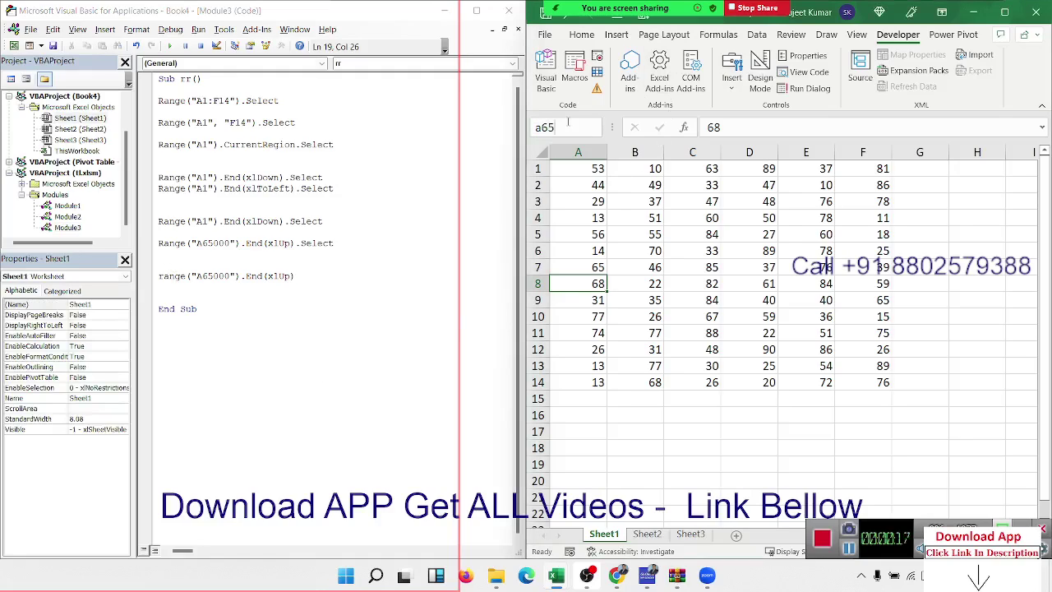
pyautogui.write('00')
pyautogui.press('Return')
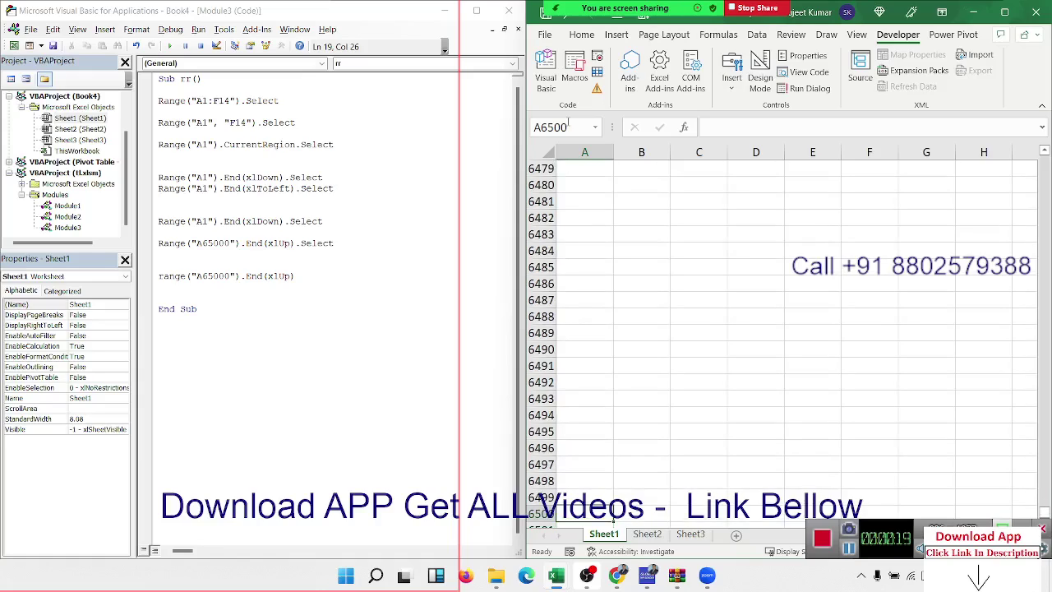
pyautogui.hotkey('ctrl', 'Up')
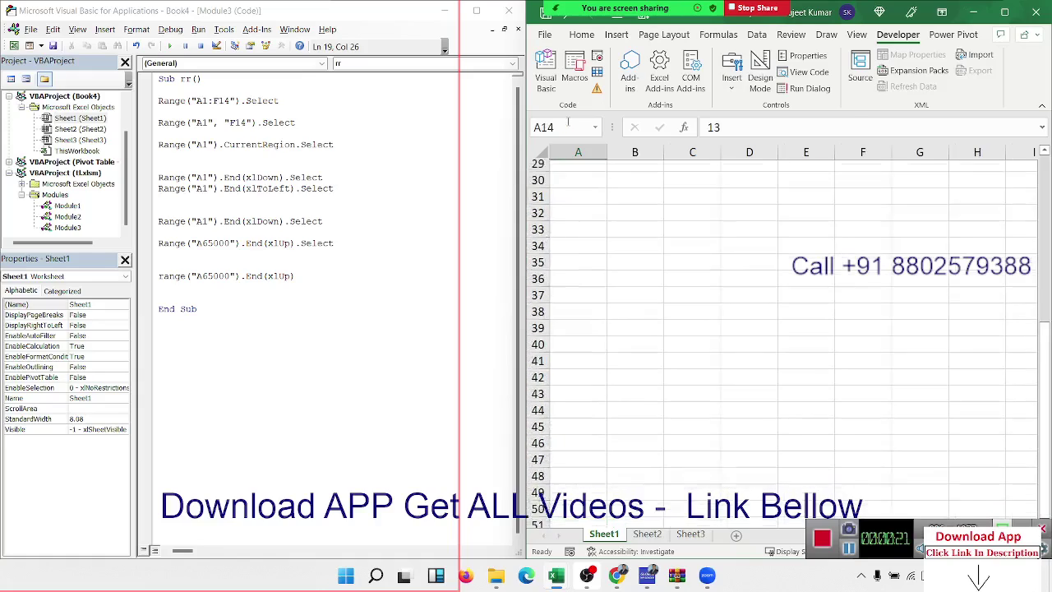
pyautogui.scroll(5, 653, 169)
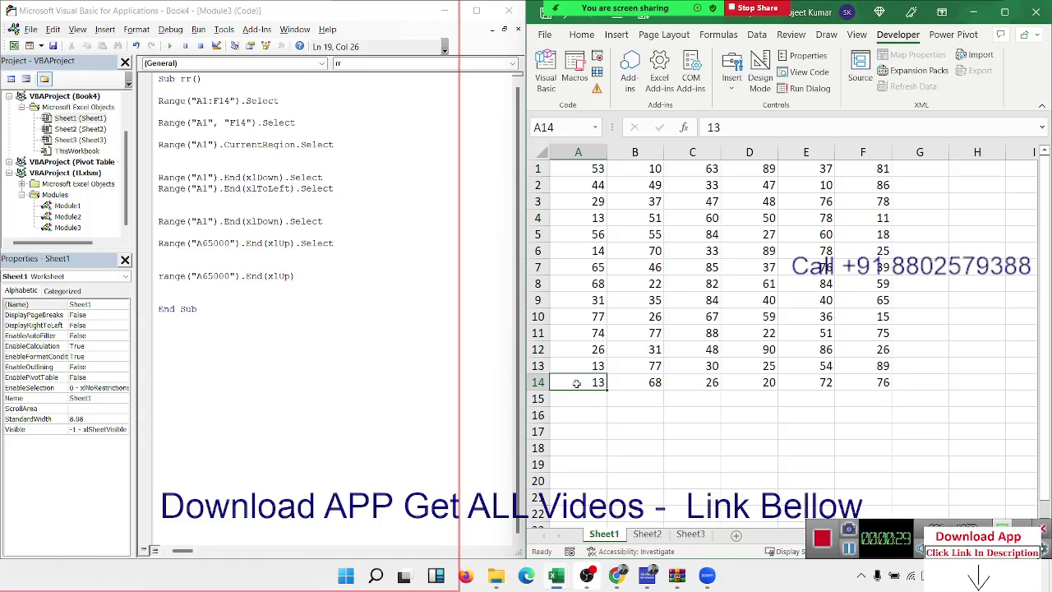
pyautogui.press('Down')
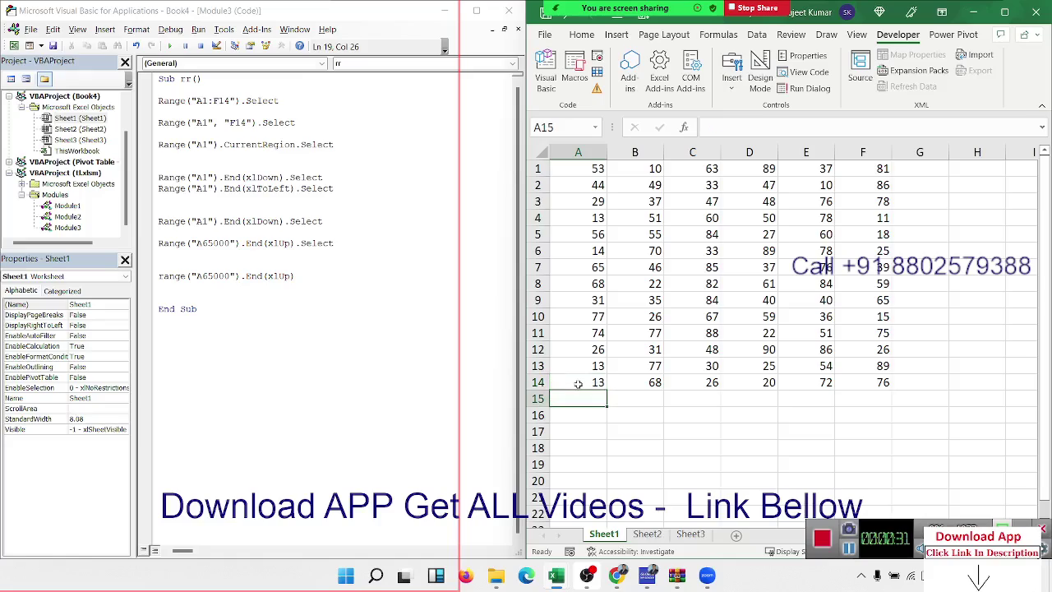
# - Append .Offset(1, 0).Select to the xlUp line and check the target A15 in Excel
pyautogui.click(308, 279)
pyautogui.press('Return')
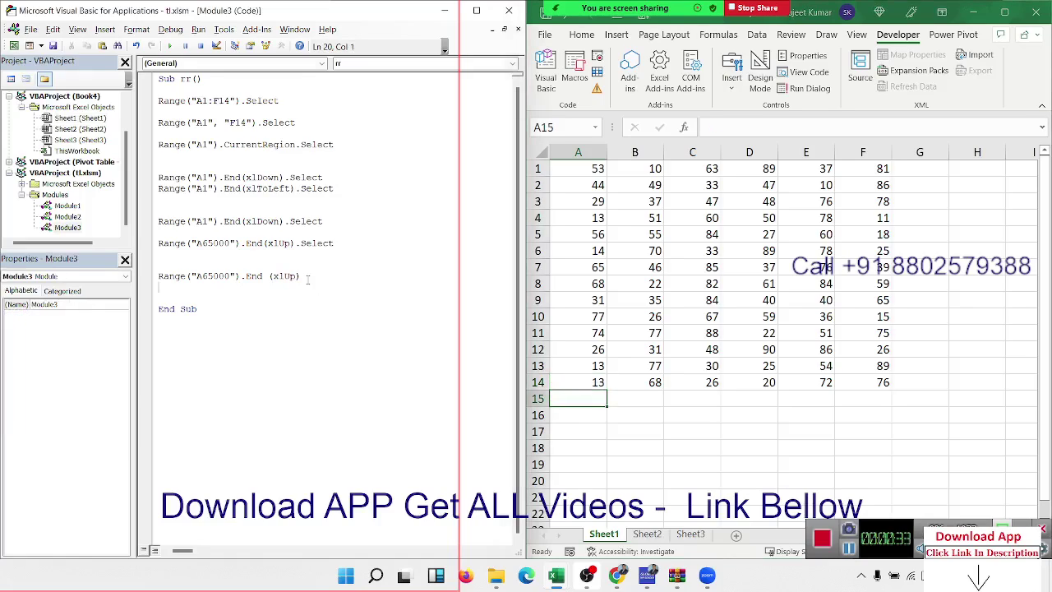
pyautogui.click(308, 280)
pyautogui.write('.o')
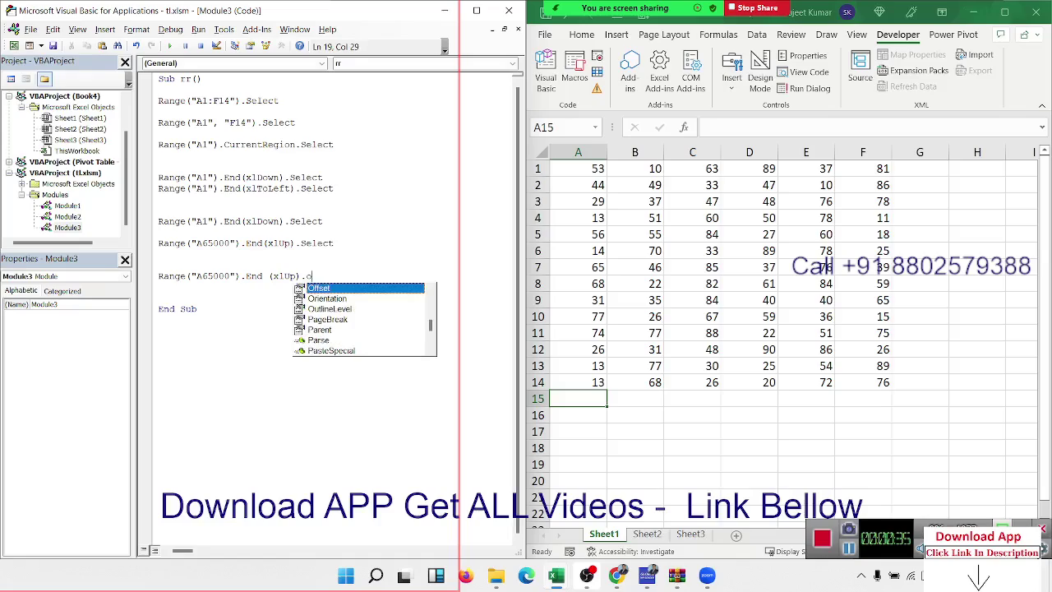
pyautogui.write('f')
pyautogui.press('Tab')
pyautogui.write('(')
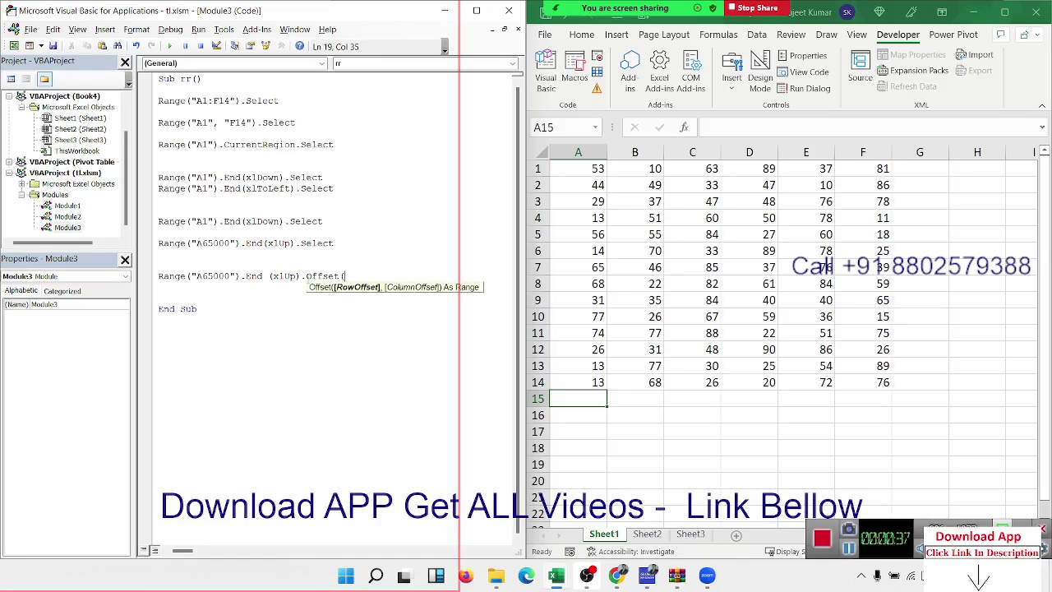
pyautogui.write('1,')
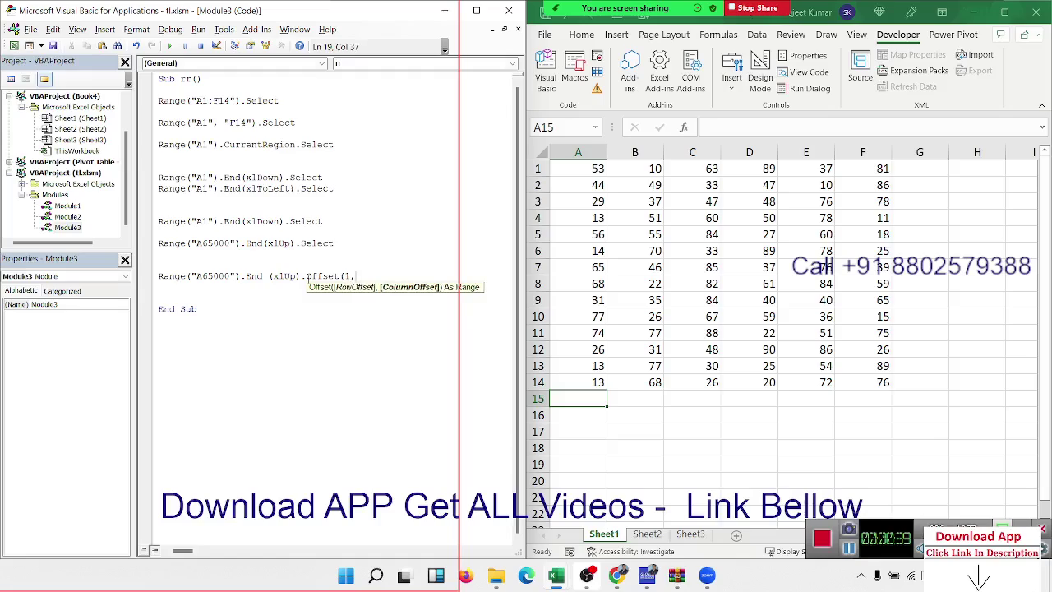
pyautogui.write('0).se')
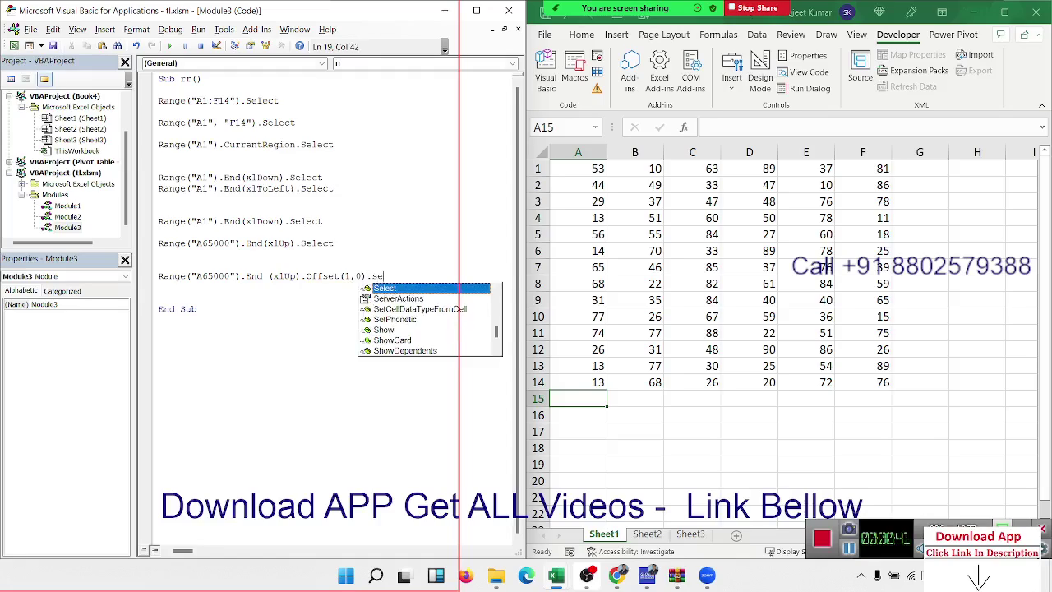
pyautogui.press('Tab')
pyautogui.press('Return')
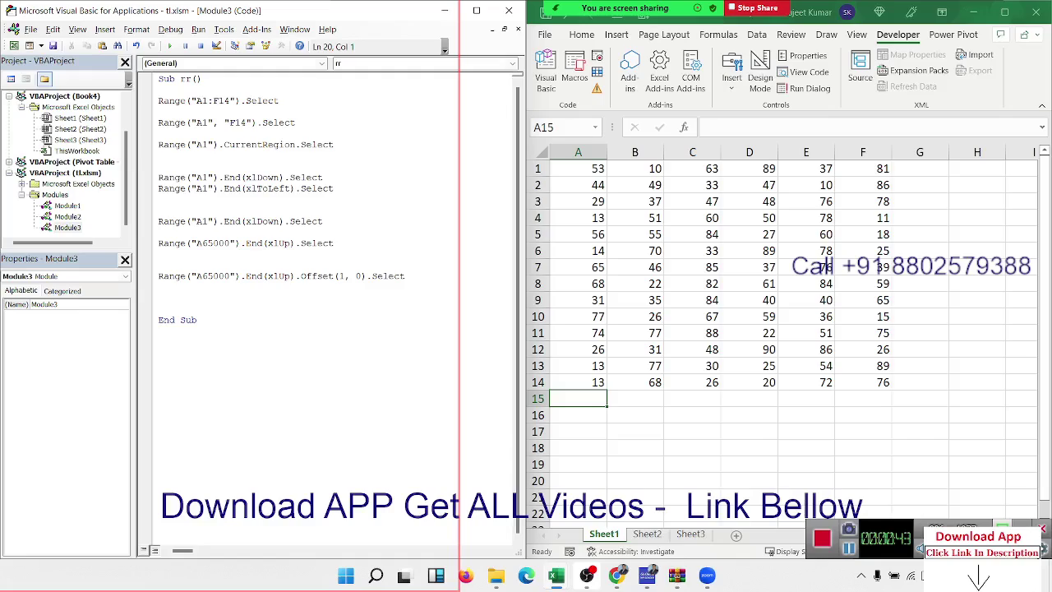
pyautogui.click(586, 379)
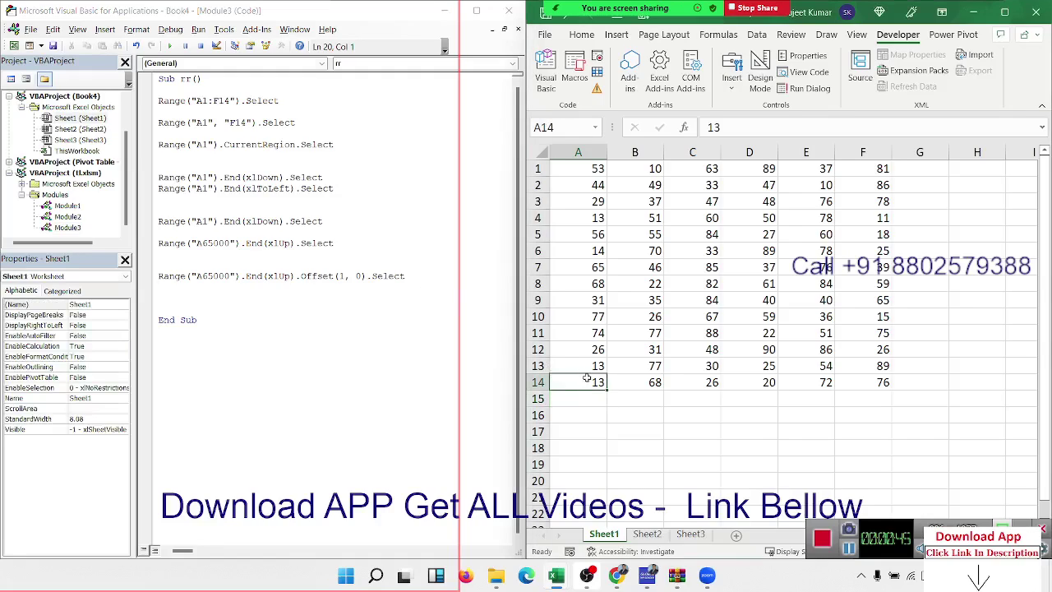
pyautogui.press('Down')
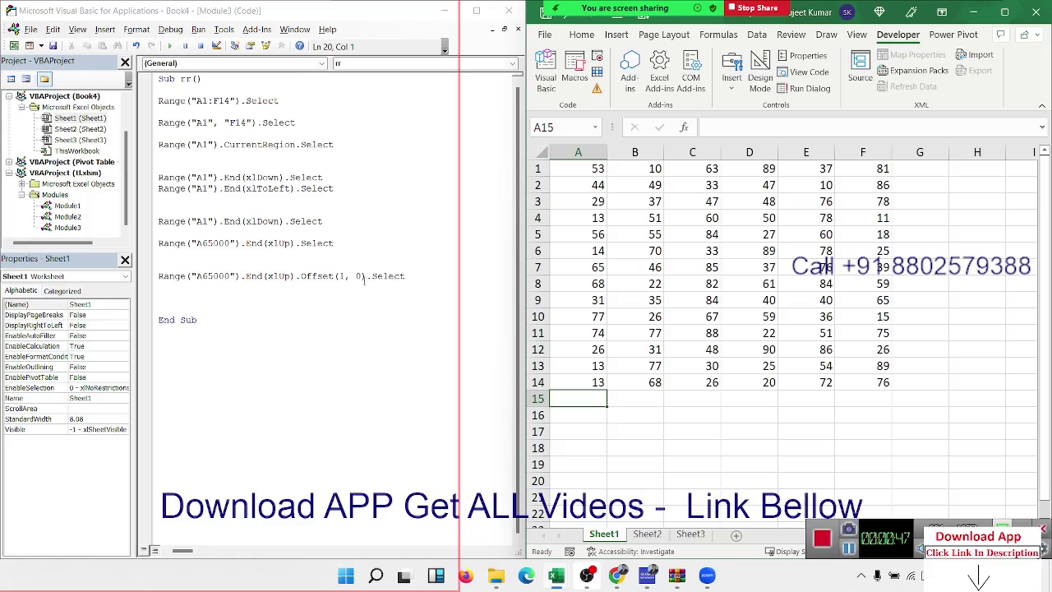
# - Change the last-row statement to Offset(1, 1) and check that it points to cell B15 in Excel
pyautogui.click(362, 276)
pyautogui.doubleClick(360, 276)
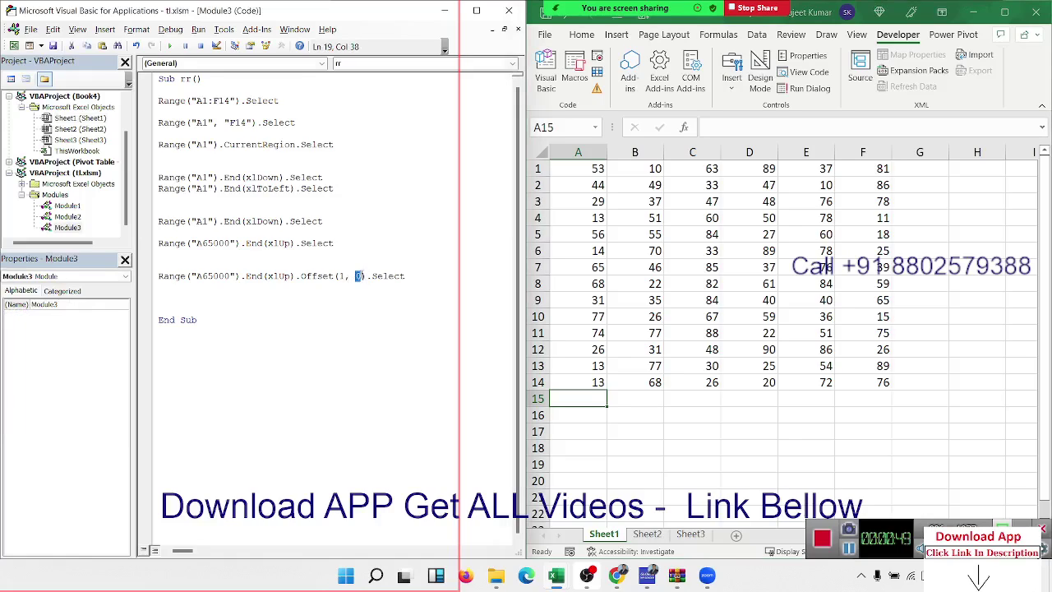
pyautogui.write('1')
pyautogui.moveTo(158, 319); pyautogui.dragTo(197, 320)
pyautogui.click(584, 379)
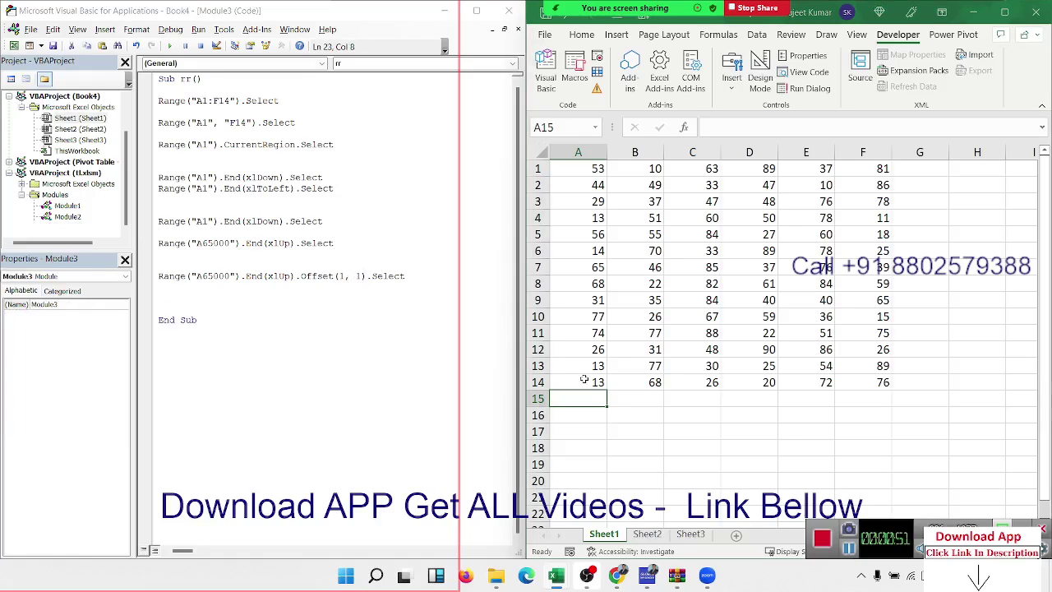
pyautogui.press('Down')
pyautogui.press('Right')
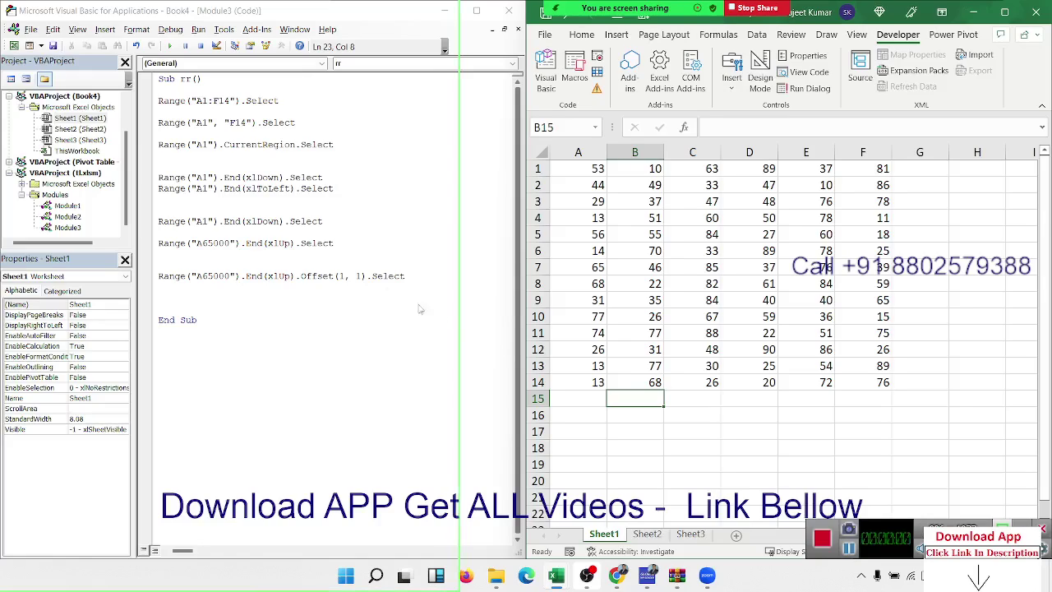
# - Change the row offset to -5, giving Offset(-5, 1), and trace the target five rows up column A
pyautogui.click(345, 276)
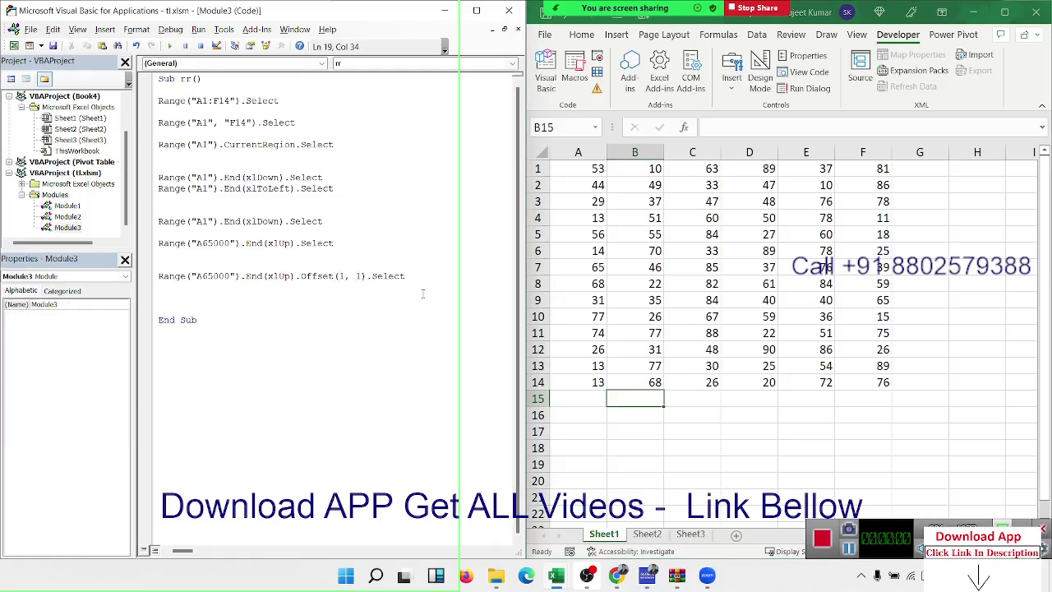
pyautogui.press('Delete')
pyautogui.write('-5')
pyautogui.click(592, 433)
pyautogui.hotkey('ctrl', 'Up')
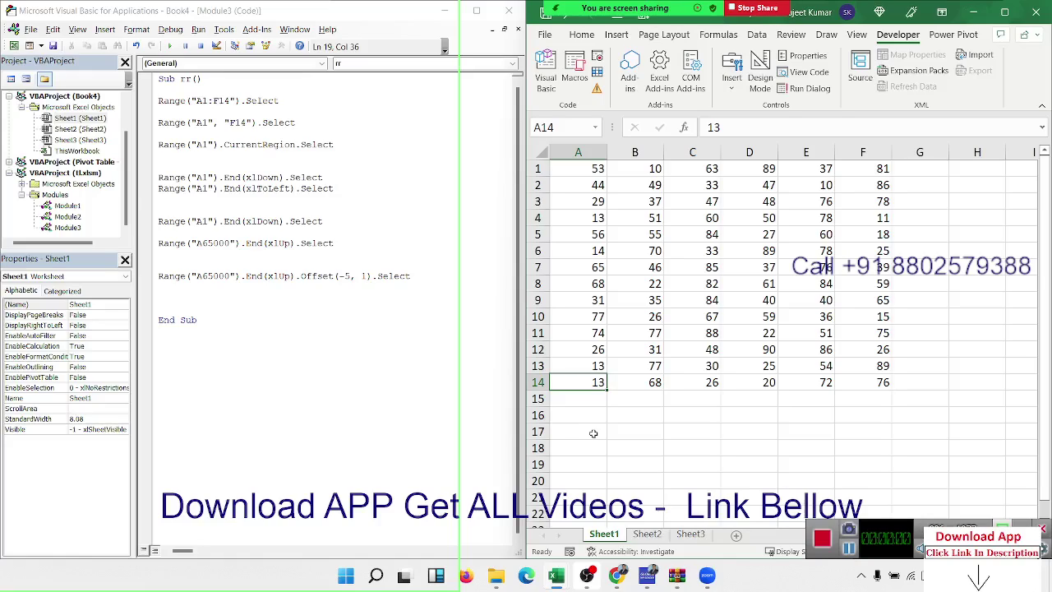
pyautogui.press('Up')
pyautogui.press('Up')
pyautogui.press('Up')
pyautogui.press('Up')
pyautogui.press('Up')
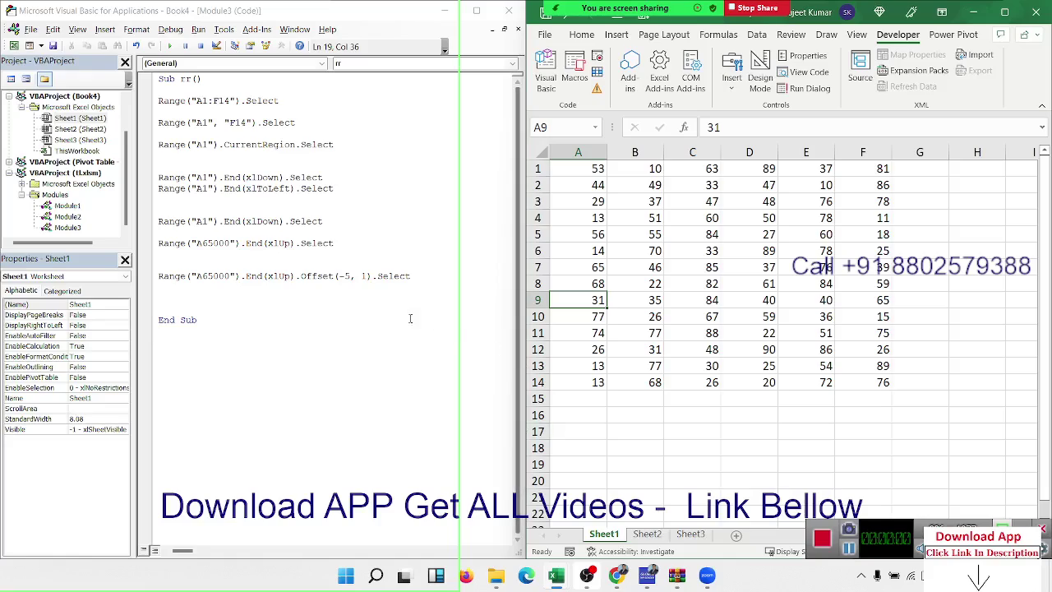
# - Add two blank lines above End Sub
pyautogui.click(344, 276)
pyautogui.doubleClick(346, 277)
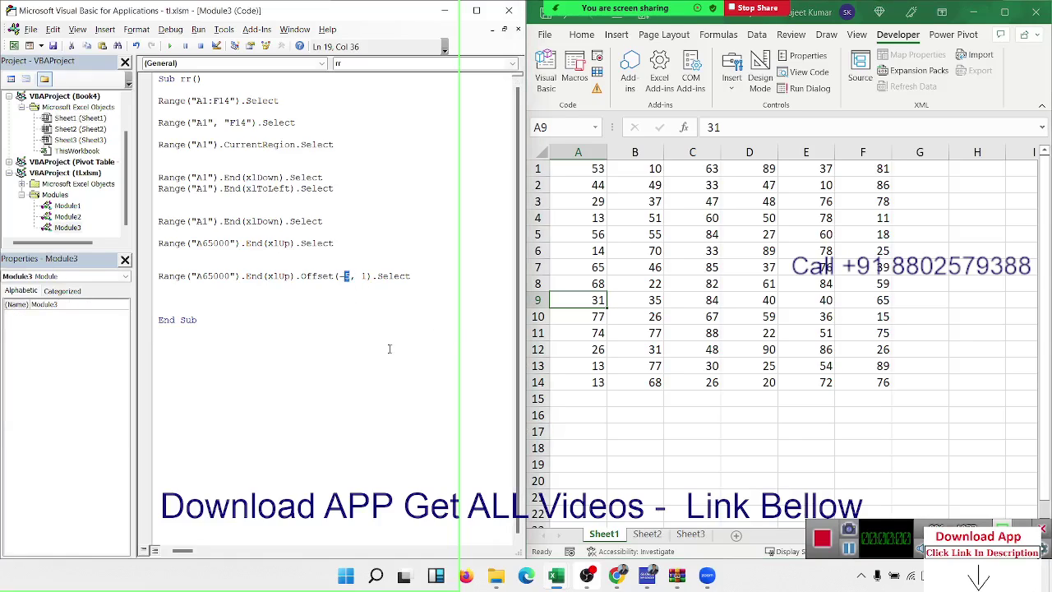
pyautogui.click(242, 310)
pyautogui.press('Return')
pyautogui.press('Return')
pyautogui.press('Return')
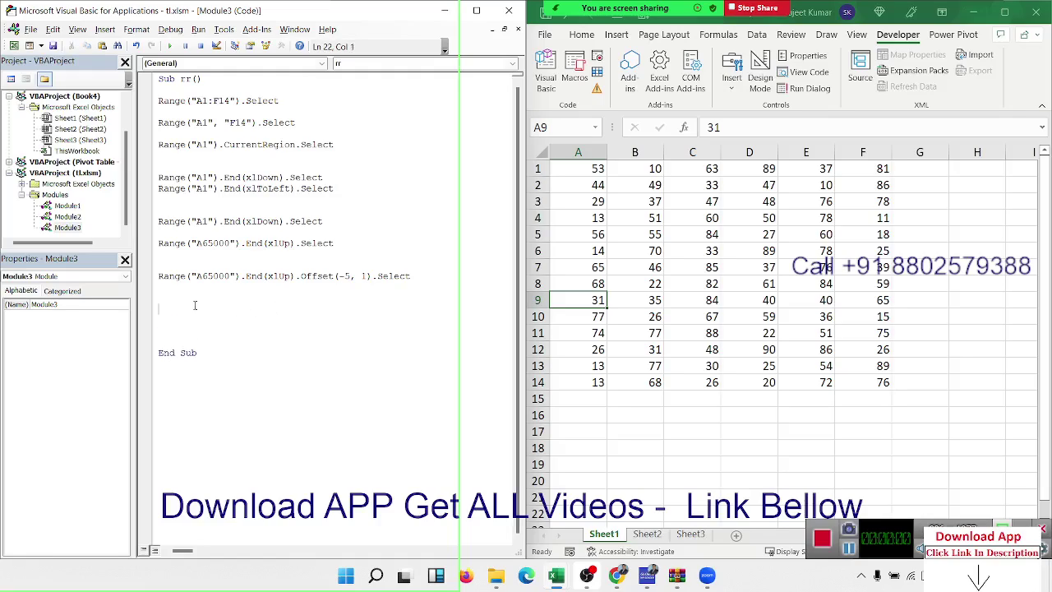
pyautogui.press('Return')
# - Highlight the CurrentRegion line and the two End statements for reference
pyautogui.click(170, 306)
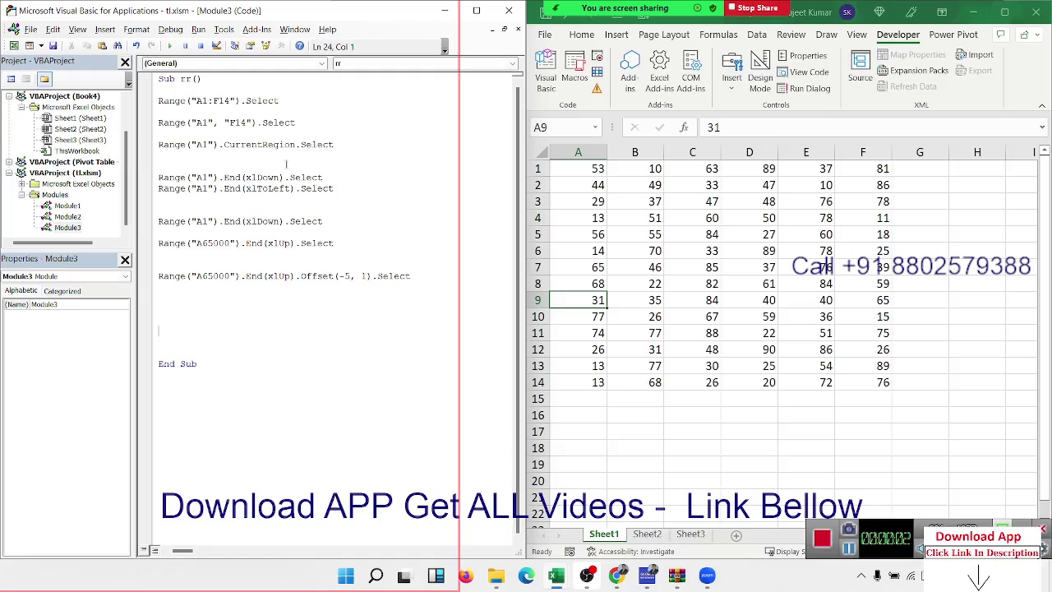
pyautogui.moveTo(352, 145); pyautogui.dragTo(156, 145)
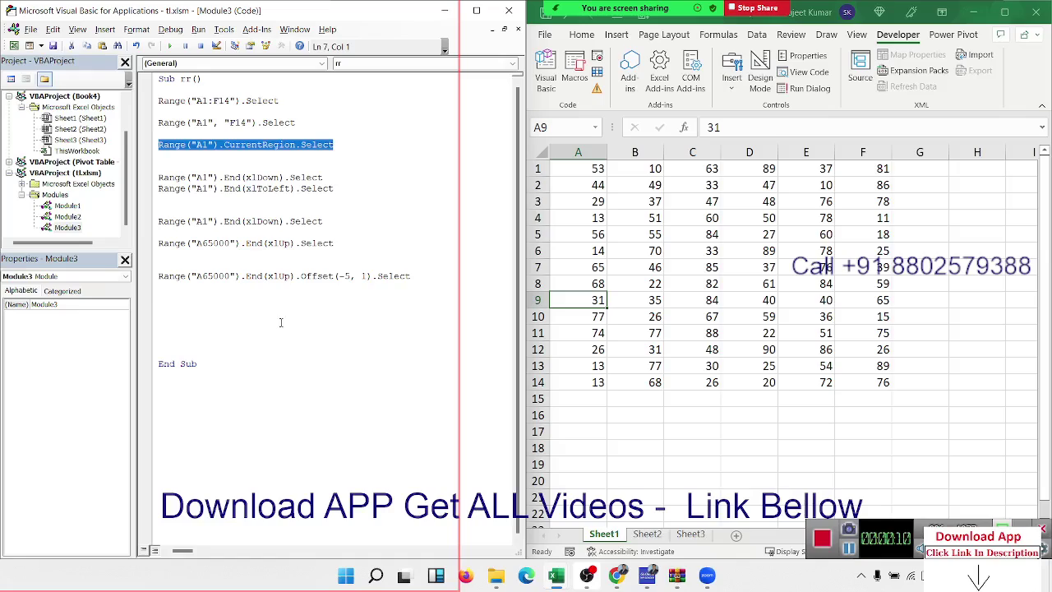
pyautogui.moveTo(159, 199)
pyautogui.mouseDown()
pyautogui.moveTo(214, 177)
pyautogui.moveTo(192, 177)
pyautogui.mouseUp()
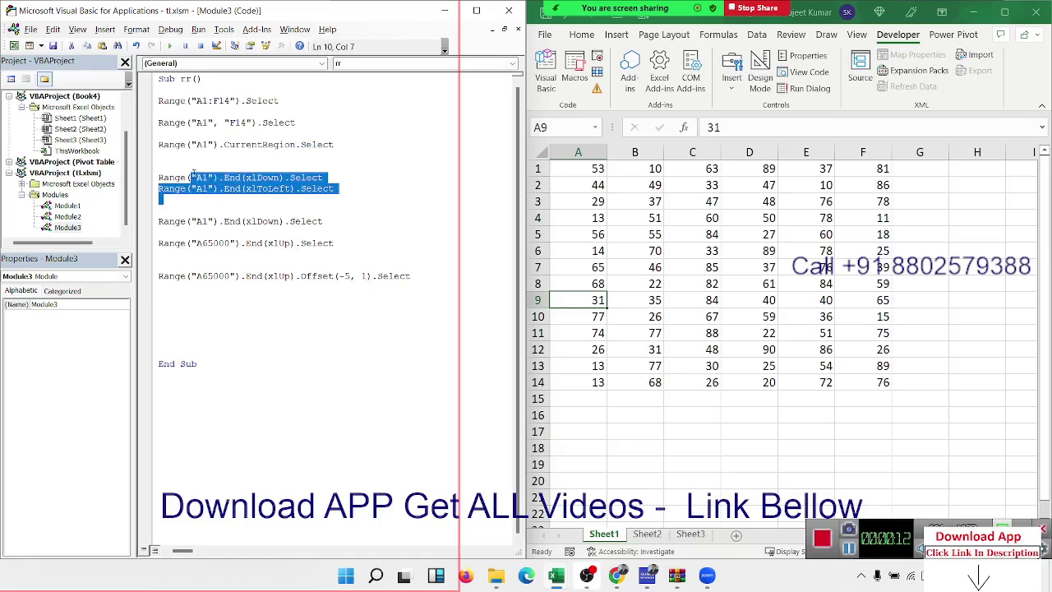
# - Write Range("A1", Range("A1").End(xlToLeft)).Select on a new line
pyautogui.click(172, 302)
pyautogui.write('range')
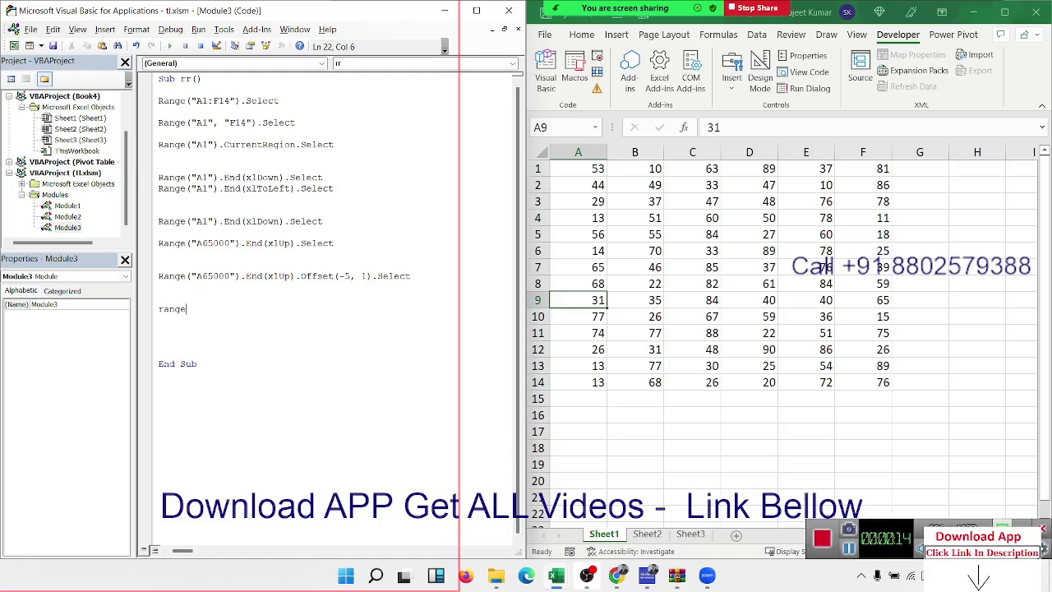
pyautogui.write('("A')
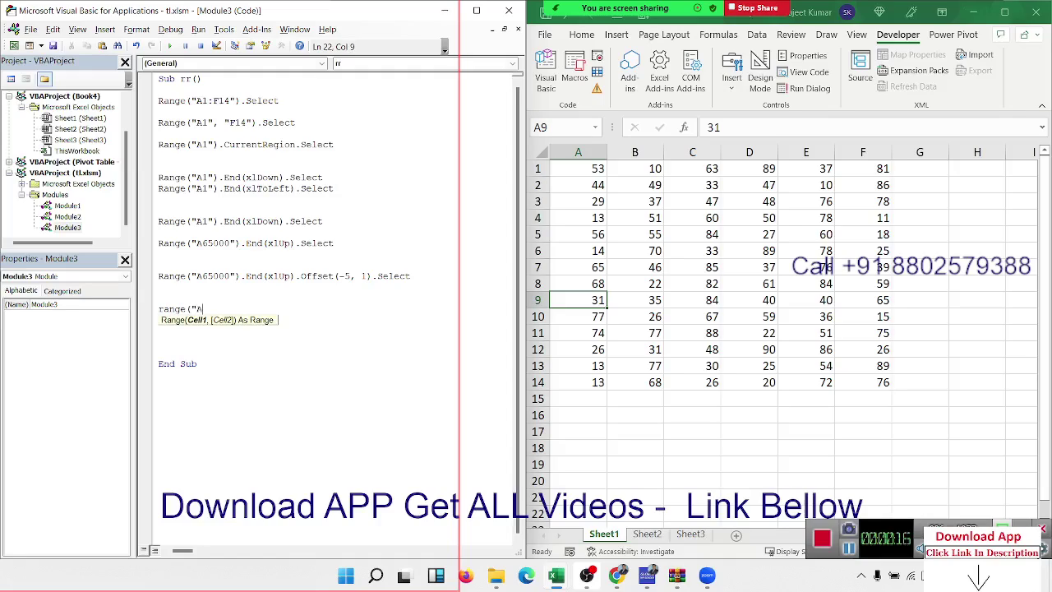
pyautogui.write('1"')
pyautogui.write(',')
pyautogui.write('range(')
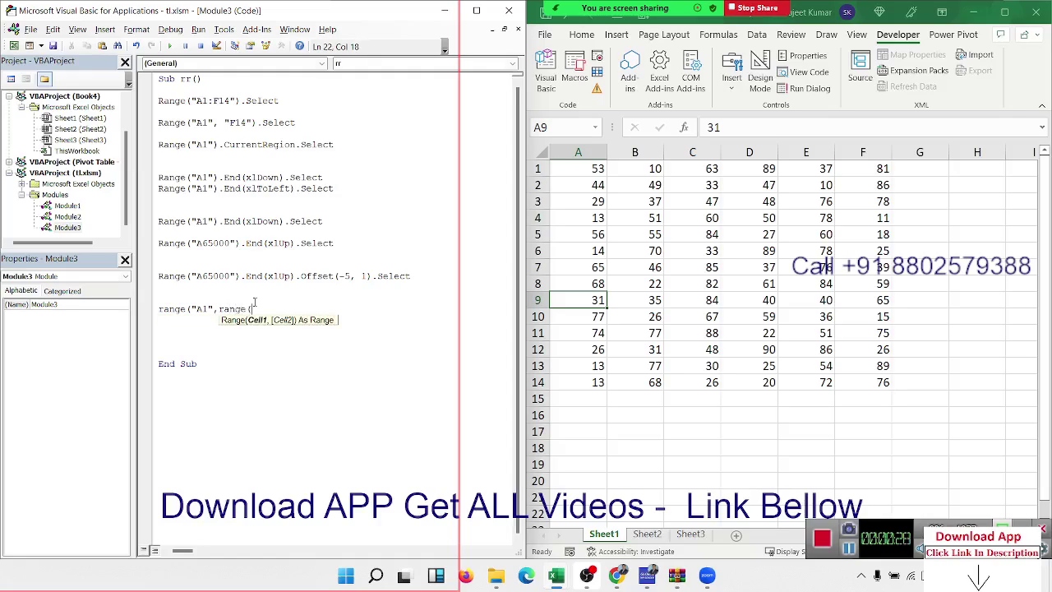
pyautogui.write('"A')
pyautogui.write('1").en')
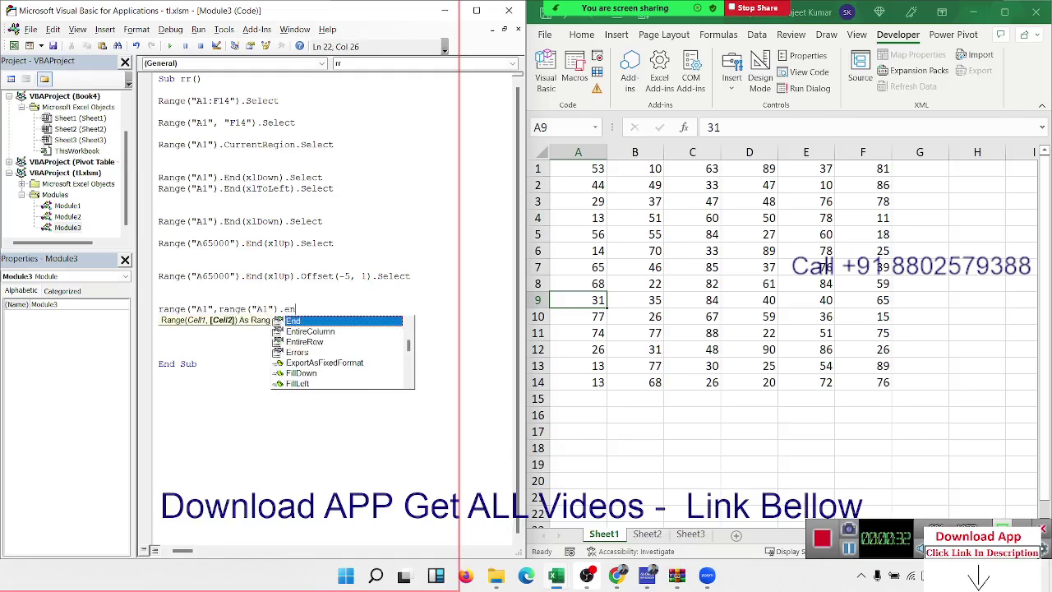
pyautogui.press('Tab')
pyautogui.write('(')
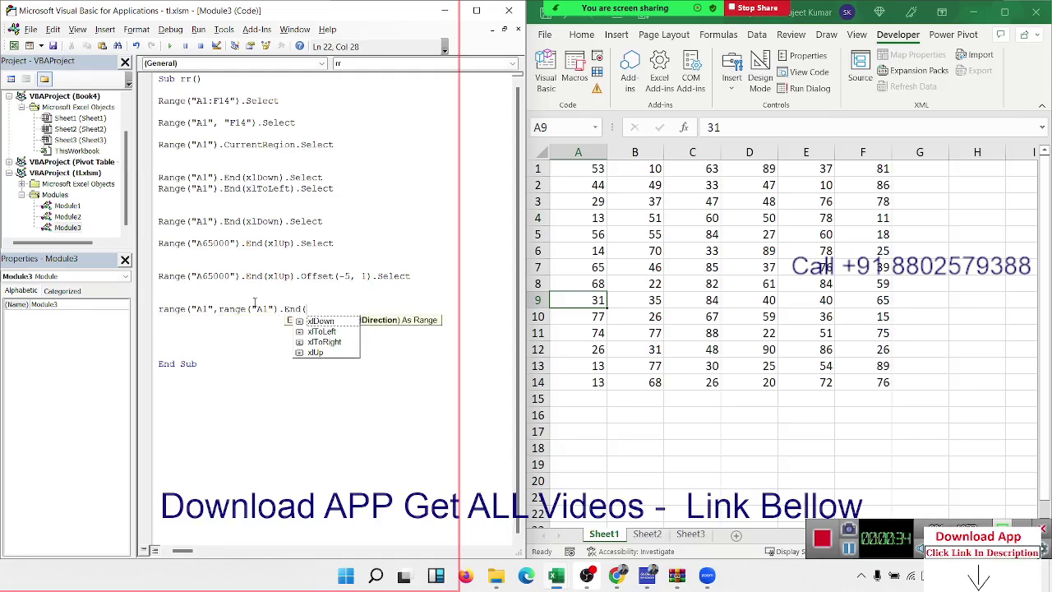
pyautogui.press('Down')
pyautogui.press('Tab')
pyautogui.write(')')
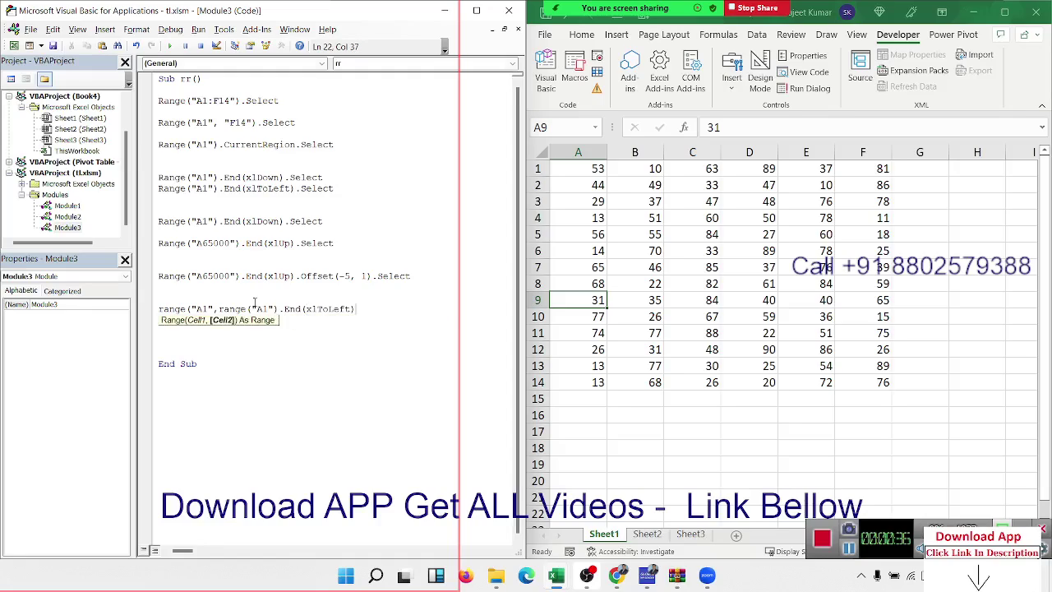
pyautogui.write(')')
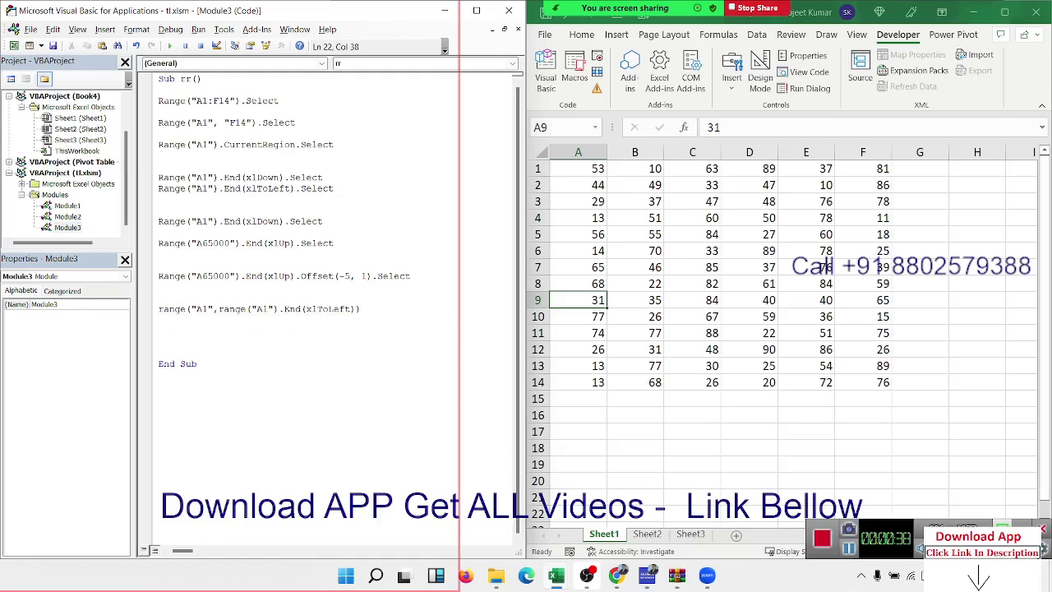
pyautogui.write('.Se')
pyautogui.press('Tab')
pyautogui.press('Return')
pyautogui.press('Return')
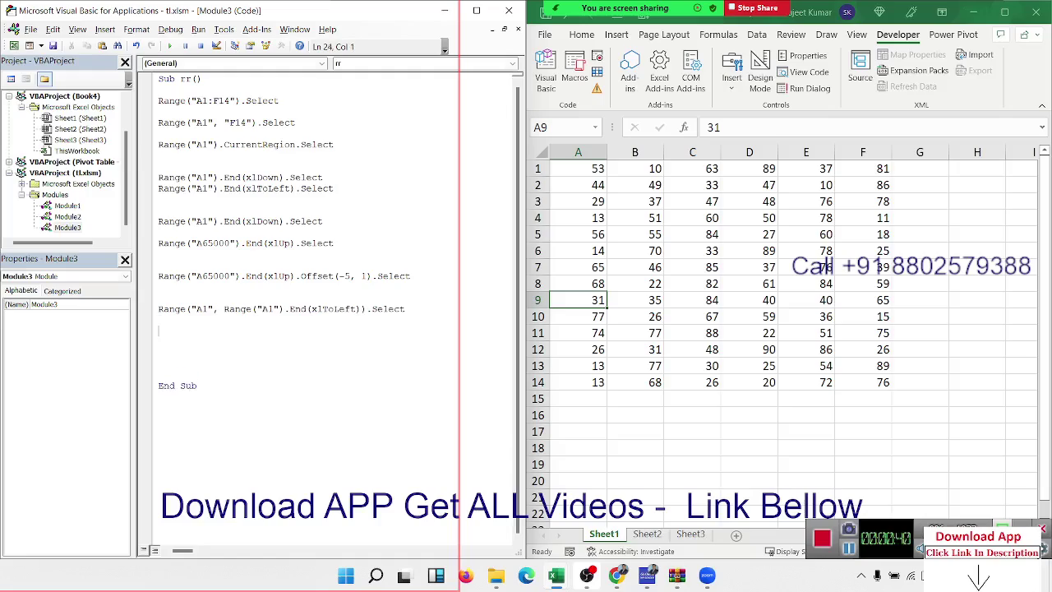
# - Confirm in the sheet that row 1's data runs from A1 to F1
pyautogui.moveTo(224, 309); pyautogui.dragTo(376, 309)
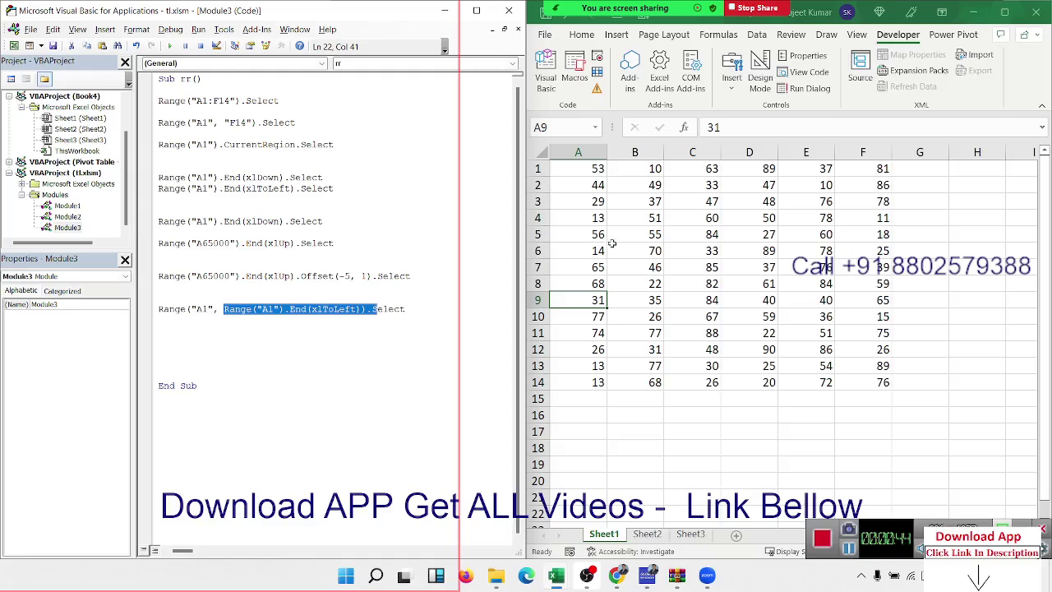
pyautogui.click(586, 179)
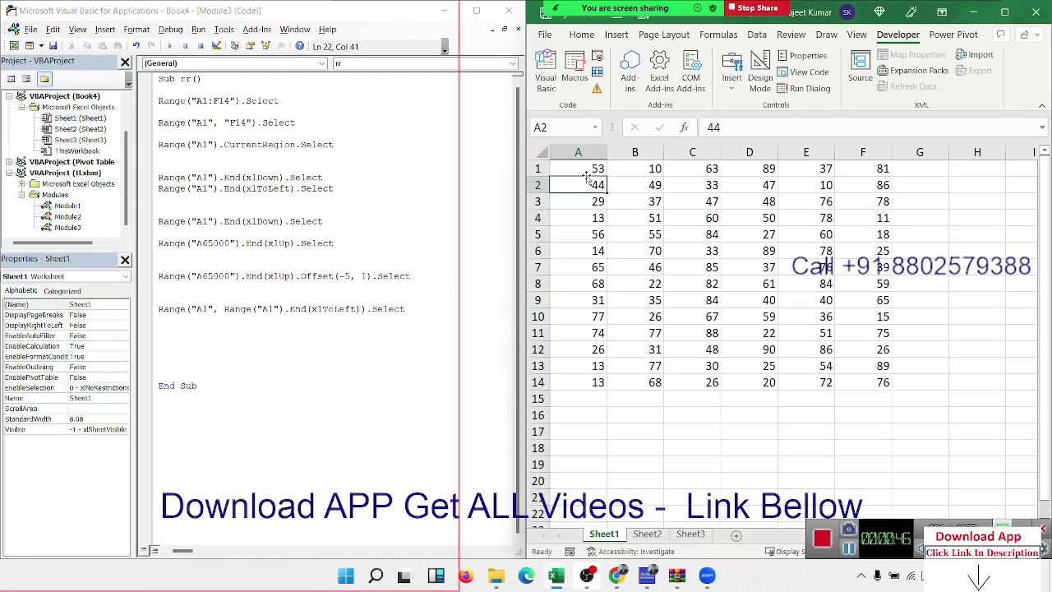
pyautogui.click(586, 168)
pyautogui.hotkey('ctrl', 'Right')
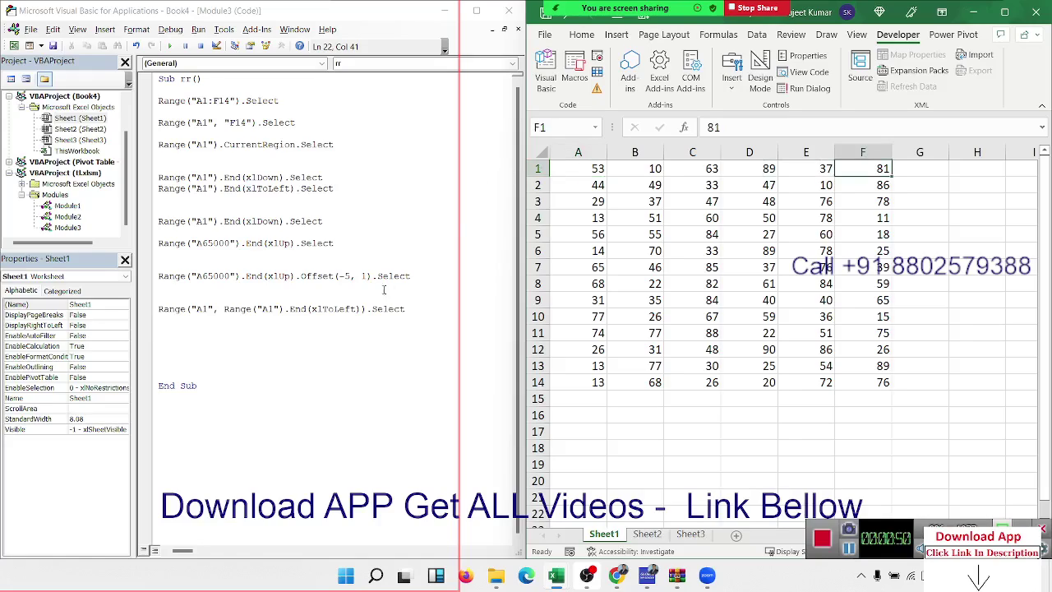
# - Type Range(Selection, Selection.End(xlDown)).Select on a new line and leave blank lines below
pyautogui.click(194, 321)
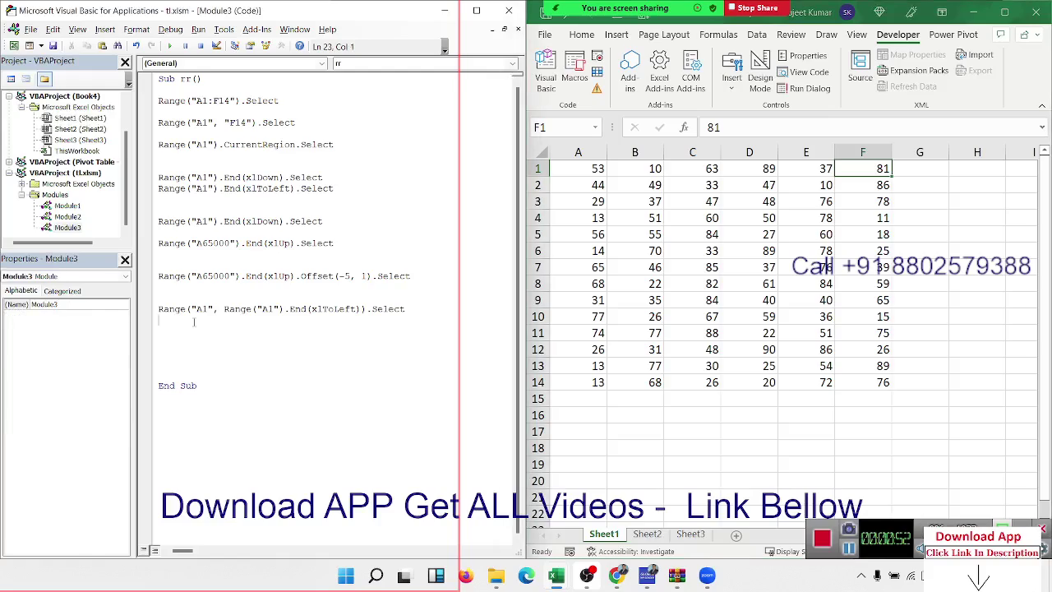
pyautogui.write('range(')
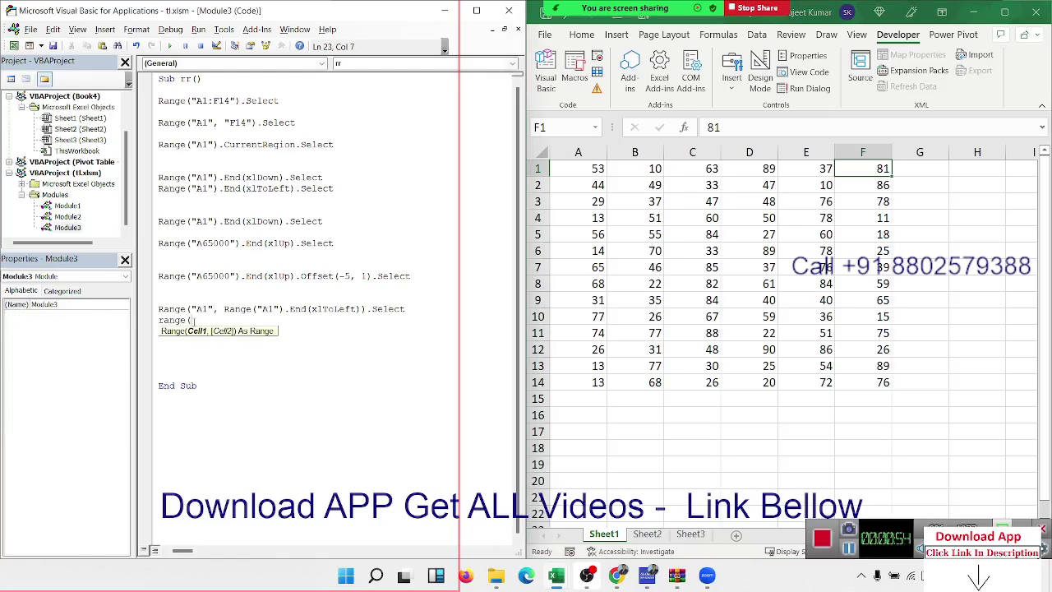
pyautogui.write('acti')
pyautogui.press('BackSpace')
pyautogui.press('BackSpace')
pyautogui.press('BackSpace')
pyautogui.press('BackSpace')
pyautogui.write('s')
pyautogui.write('e')
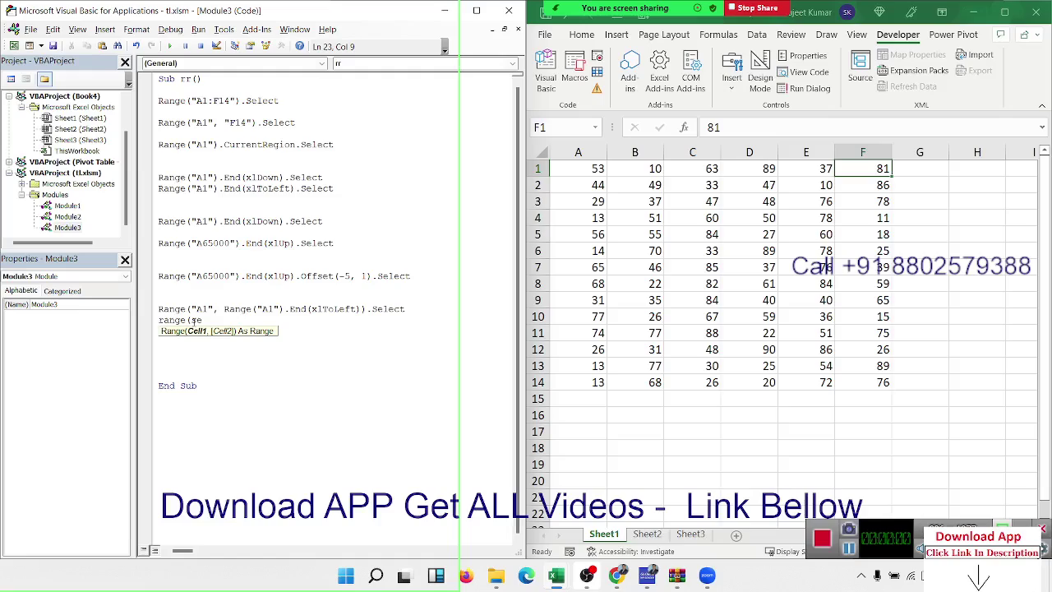
pyautogui.write('lect')
pyautogui.write('ion,')
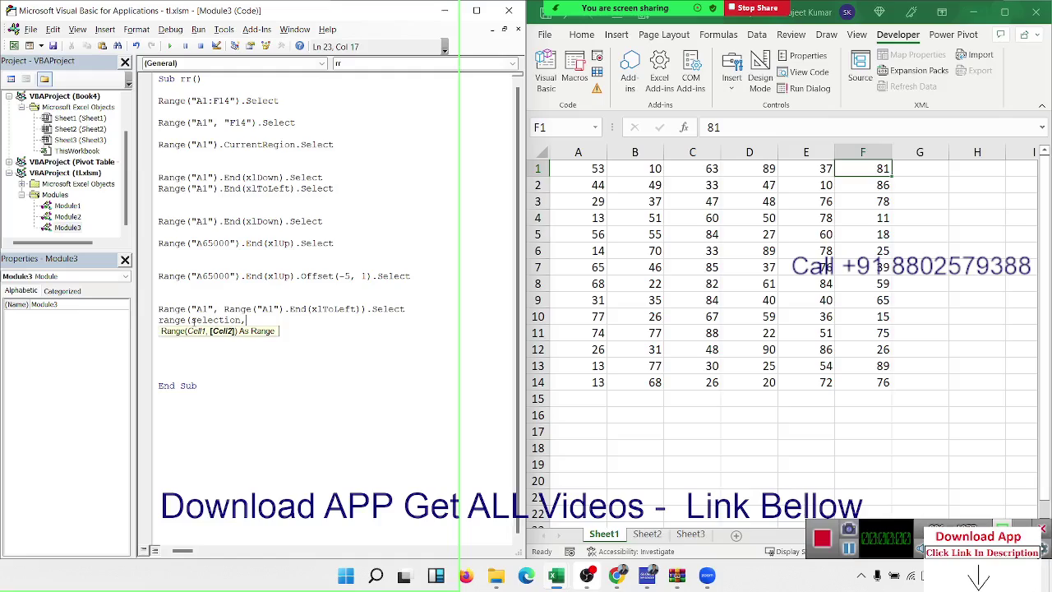
pyautogui.write('se')
pyautogui.write('lect')
pyautogui.write('io')
pyautogui.write('n.')
pyautogui.write('end')
pyautogui.write('(x')
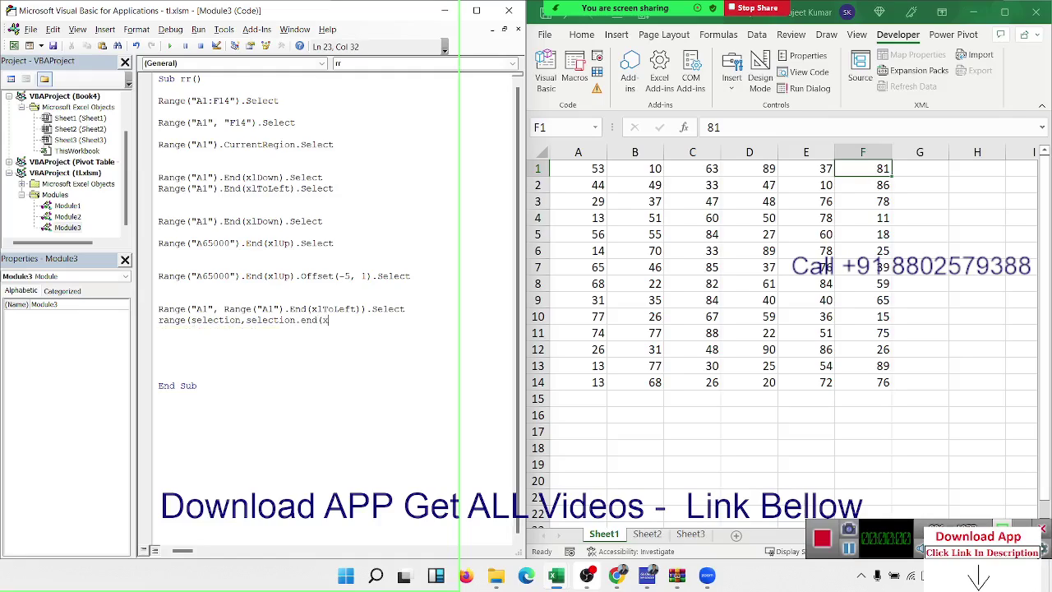
pyautogui.write('ldown')
pyautogui.write(')).')
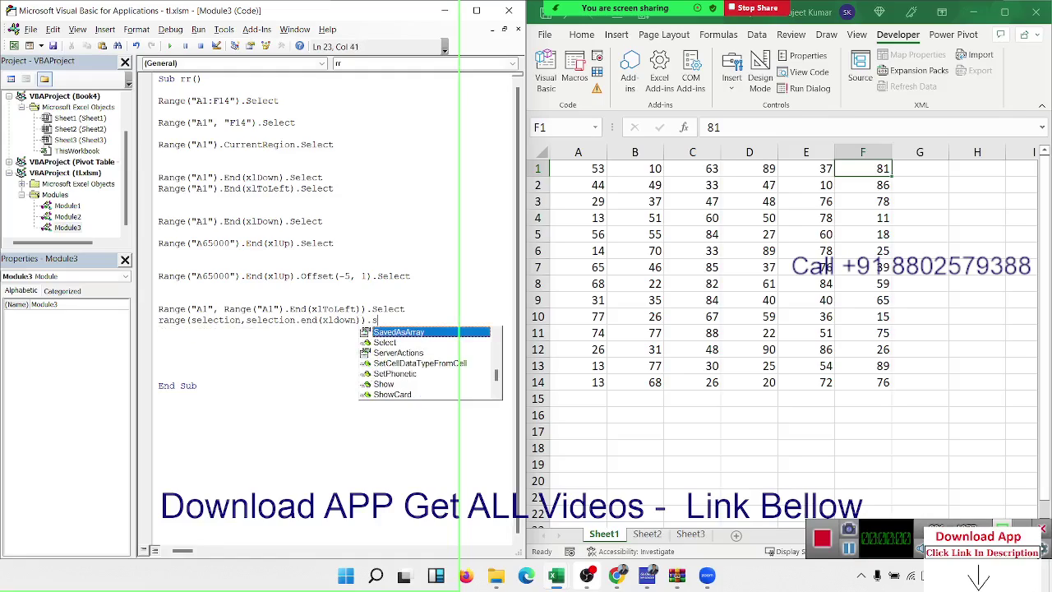
pyautogui.write('sel')
pyautogui.press('Tab')
pyautogui.press('Return')
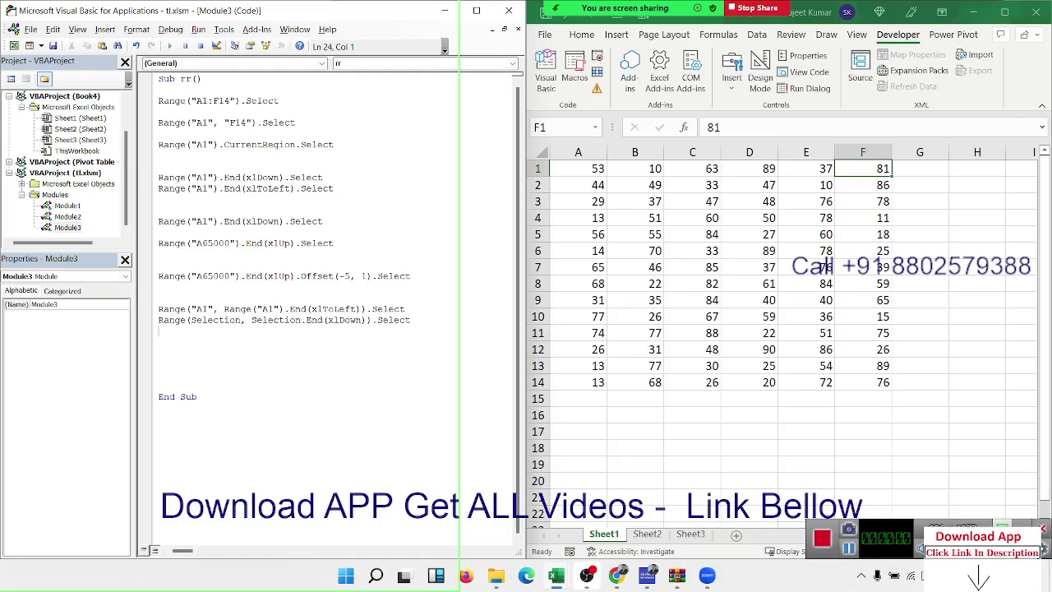
pyautogui.press('Return')
pyautogui.press('Return')
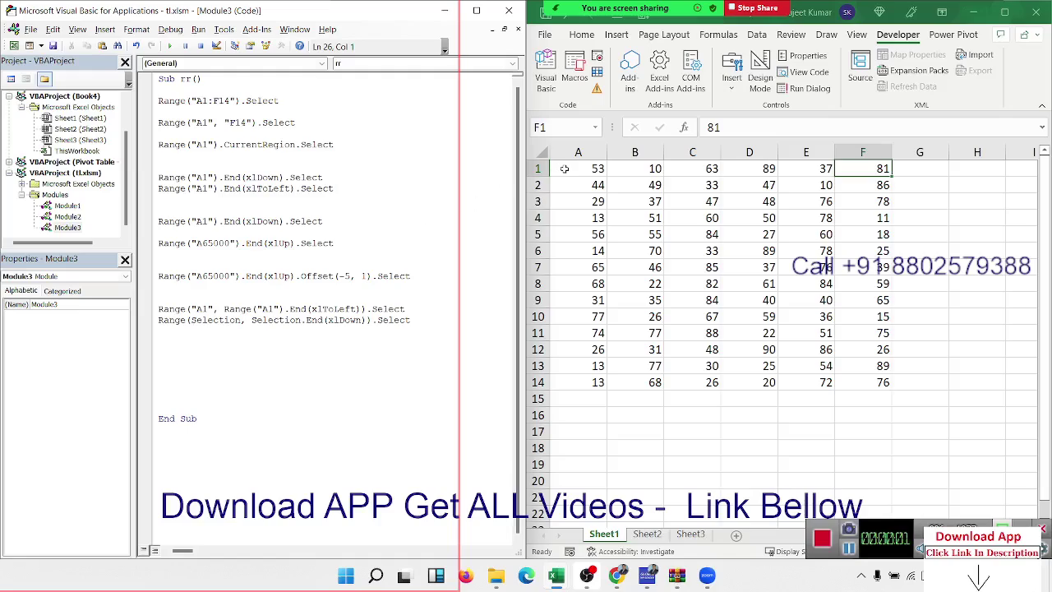
pyautogui.click(166, 362)
# - Add the line r = Range("A65000").End(xlUp).Row to store column A's last row
pyautogui.write('r=')
pyautogui.write('range(')
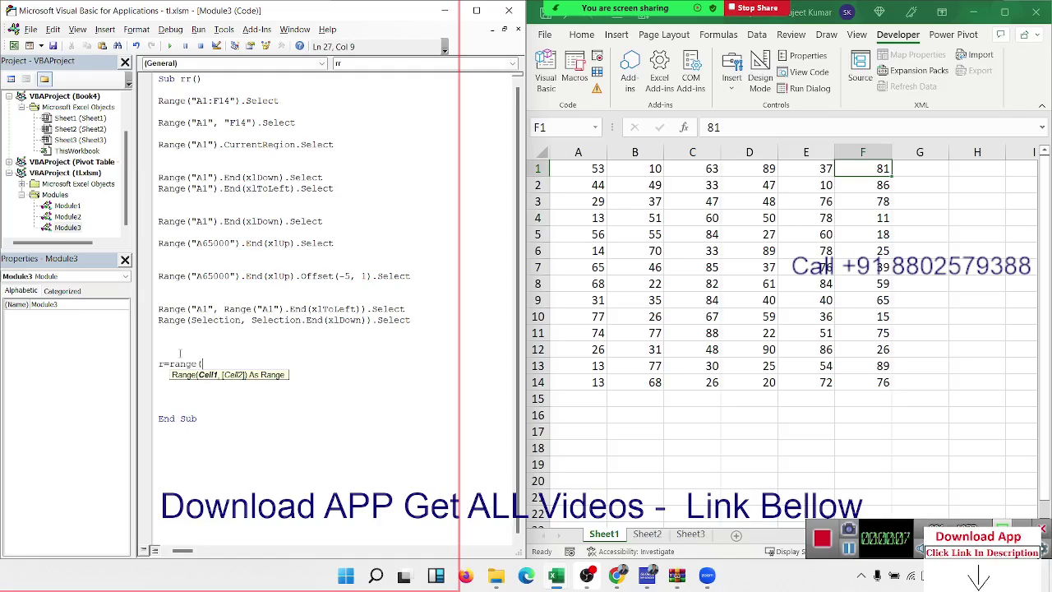
pyautogui.write('"')
pyautogui.write('A65000')
pyautogui.write('").En')
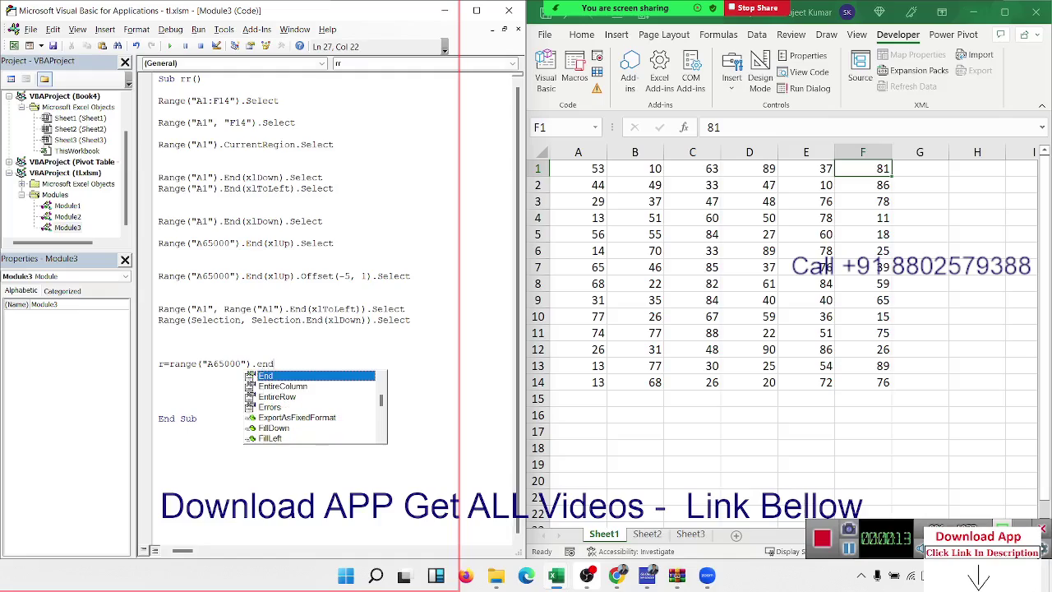
pyautogui.write('d(')
pyautogui.press('Up')
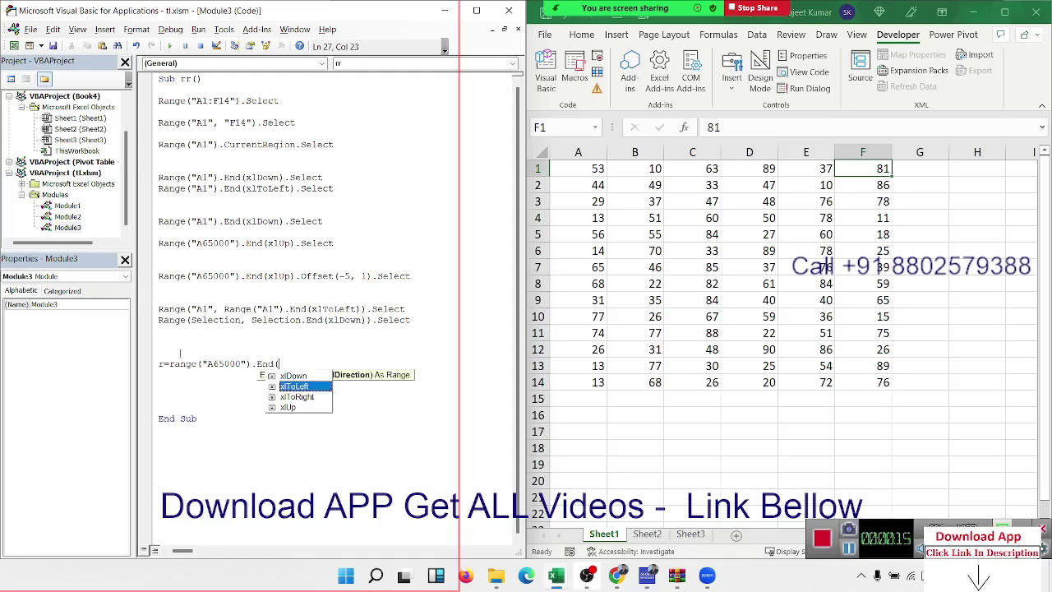
pyautogui.press('Down')
pyautogui.press('Down')
pyautogui.press('Down')
pyautogui.press('Tab')
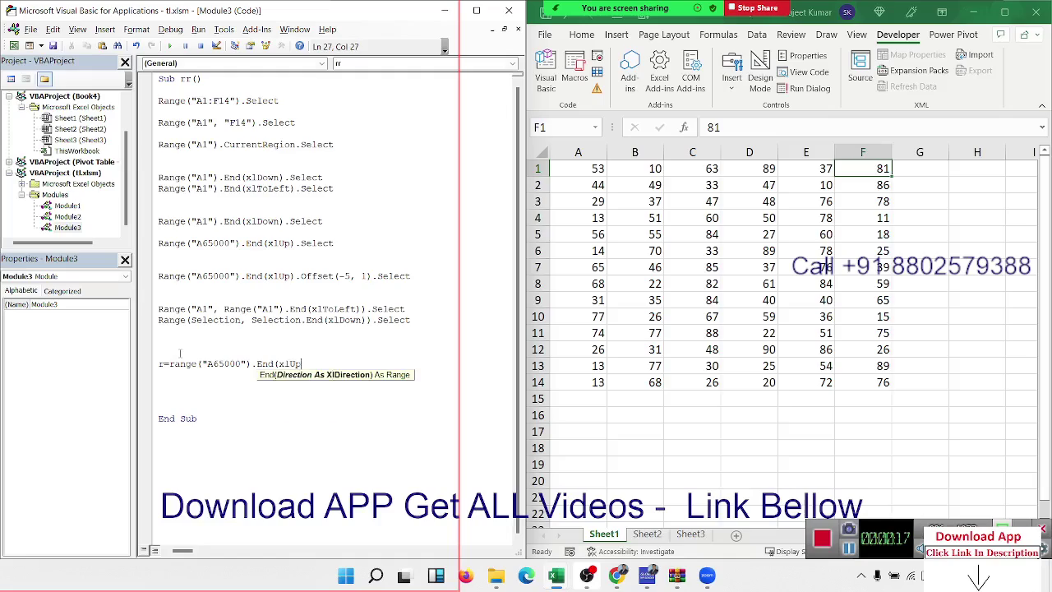
pyautogui.write(').Row')
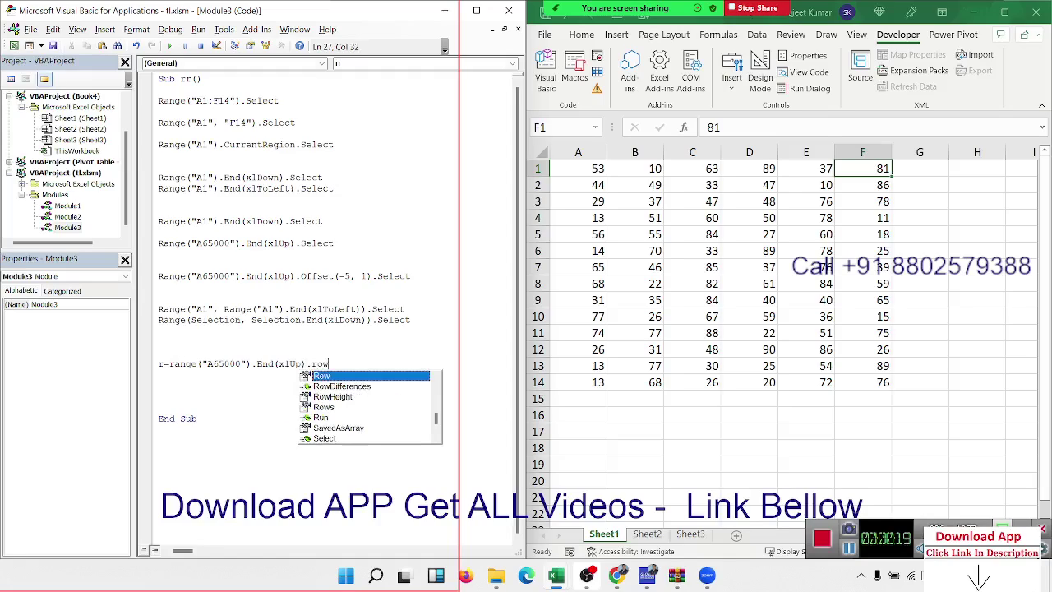
pyautogui.press('Tab')
pyautogui.press('Return')
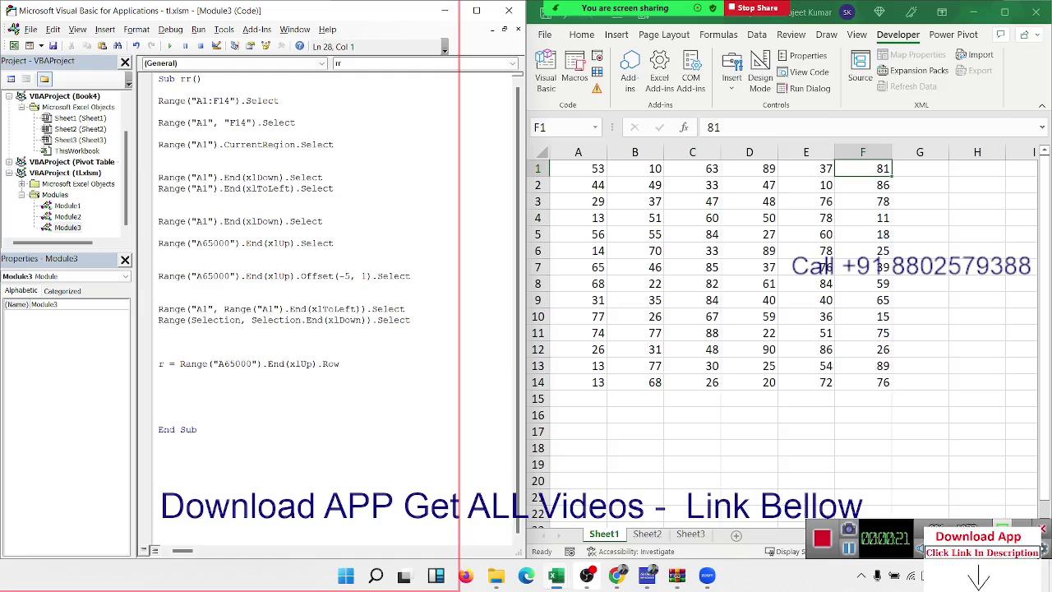
# - Type c = Range("xfd1").End(xlToRight).Col on the line below the r statement
pyautogui.write('c=')
pyautogui.write('range')
pyautogui.write('("A')
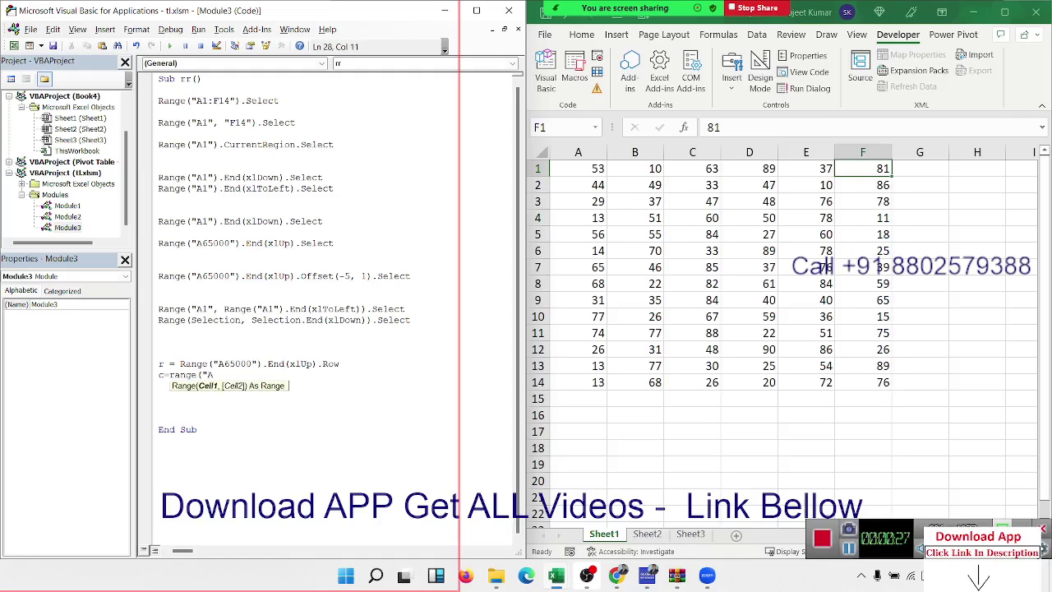
pyautogui.press('BackSpace')
pyautogui.write('x')
pyautogui.write('fd1')
pyautogui.write('")')
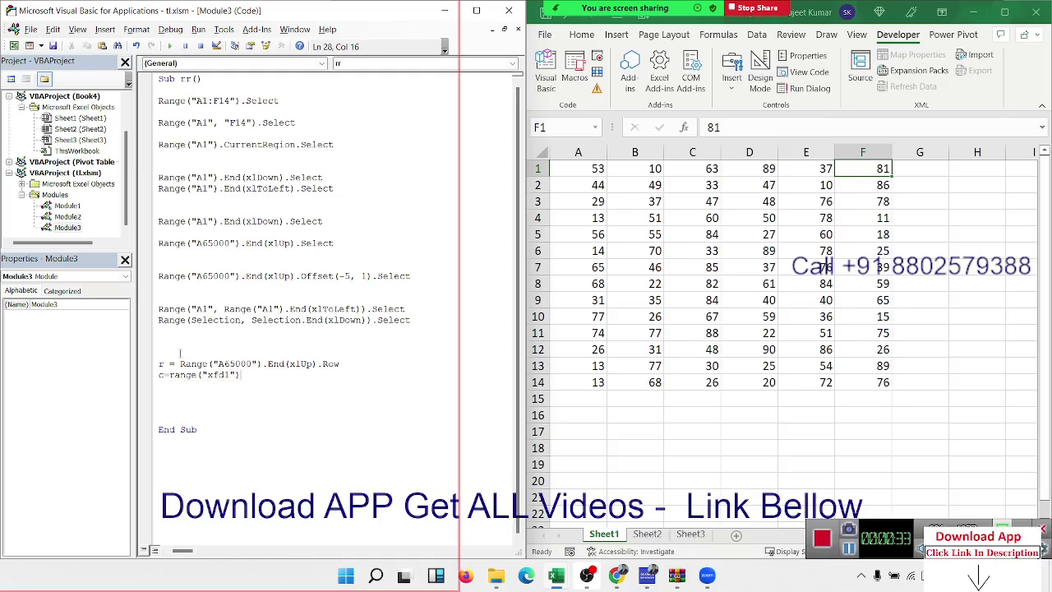
pyautogui.write('.')
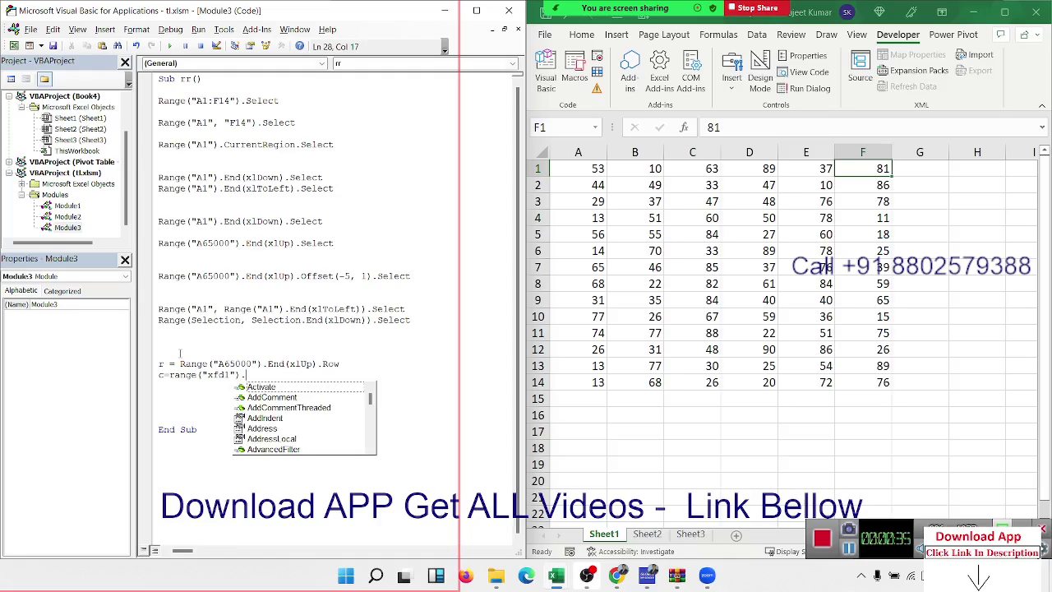
pyautogui.write('en')
pyautogui.press('Tab')
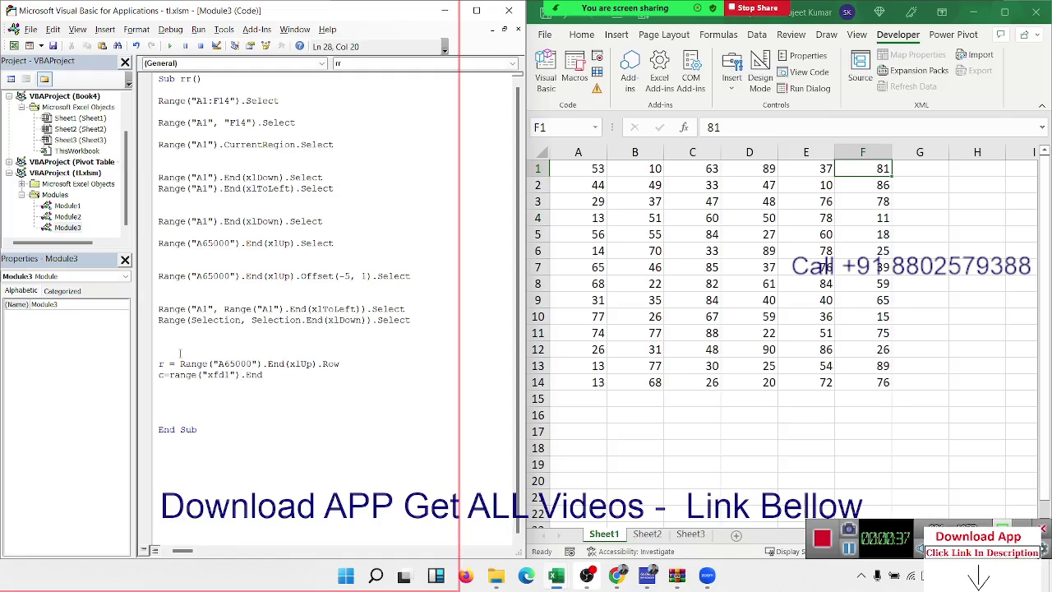
pyautogui.write('(')
pyautogui.press('Down')
pyautogui.press('Down')
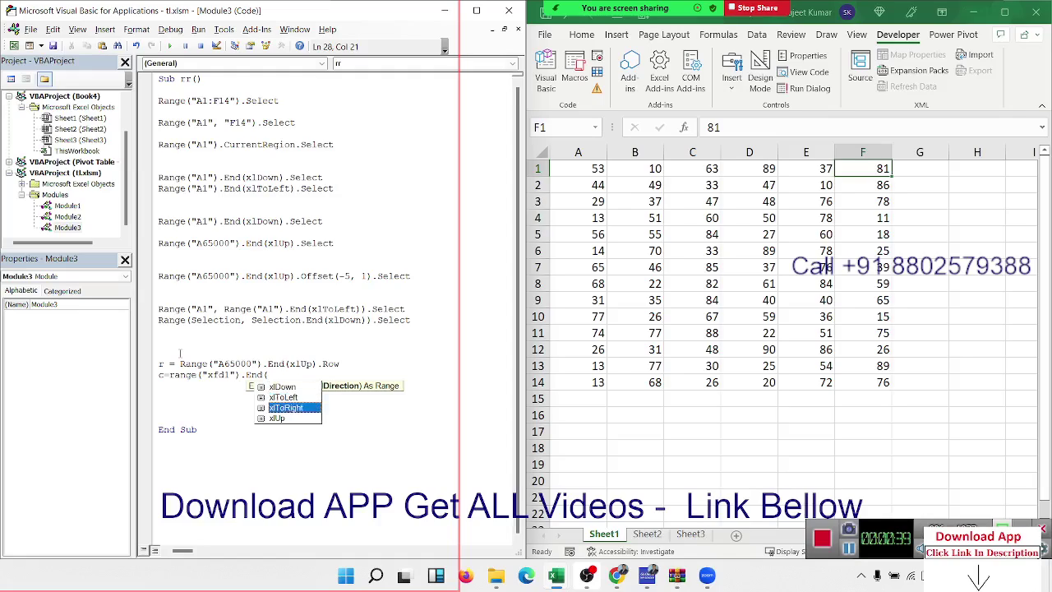
pyautogui.press('Tab')
pyautogui.write(')')
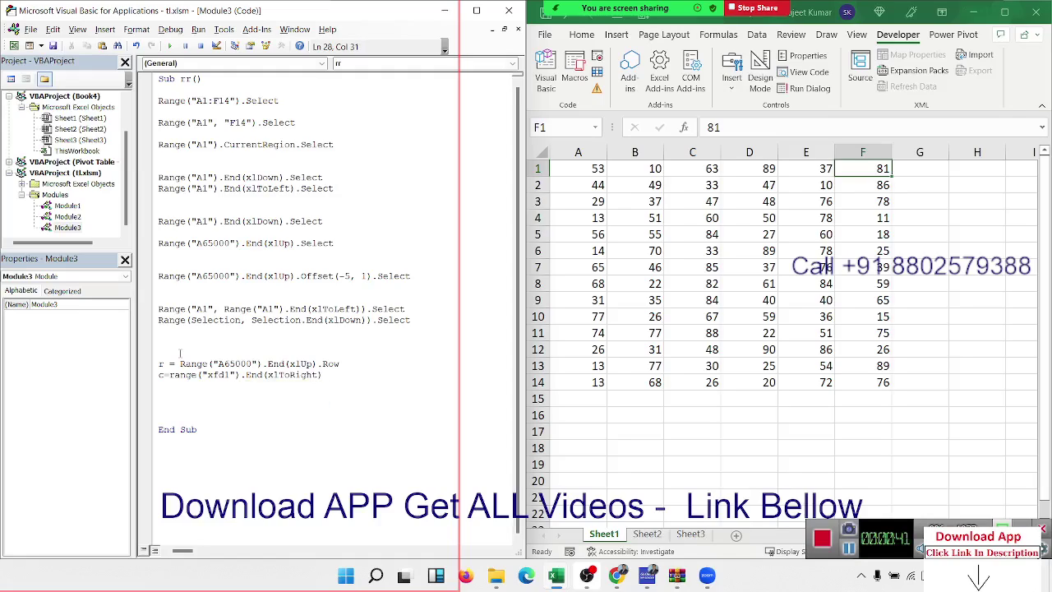
pyautogui.write('.Col')
# - Complete the c line with .Column and add Range("A1", Cells(r, c)).Select below it
pyautogui.press('Tab')
pyautogui.press('Return')
pyautogui.press('Return')
pyautogui.write('ran')
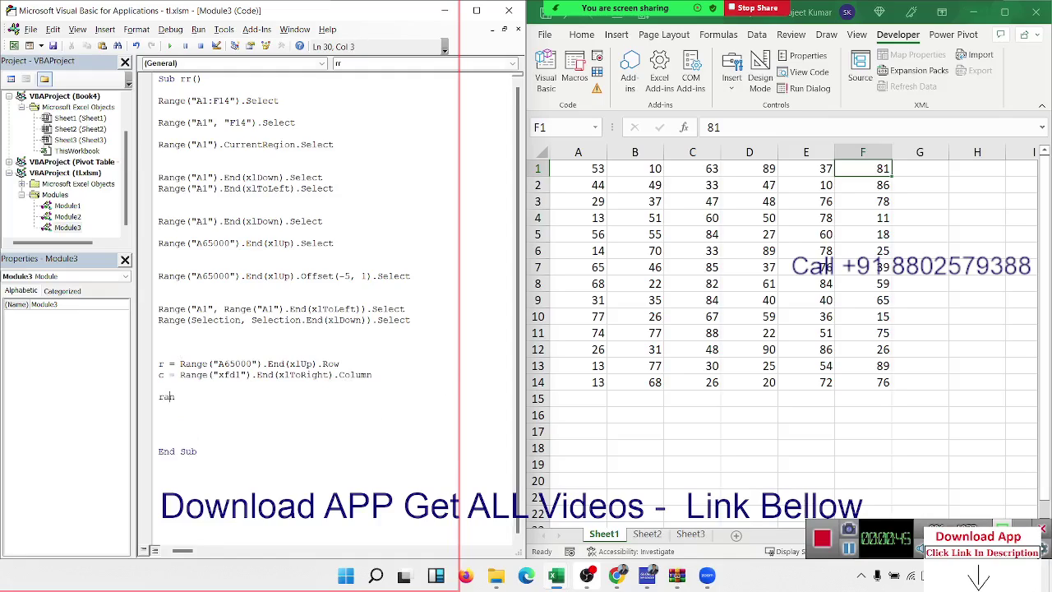
pyautogui.write('ge("')
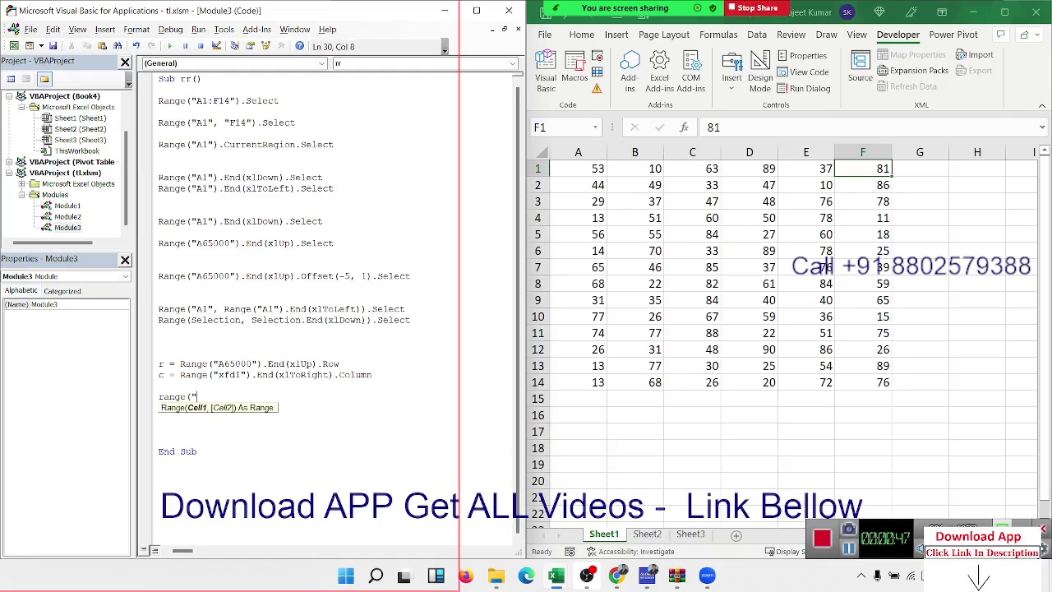
pyautogui.write('A1"')
pyautogui.write(',cel')
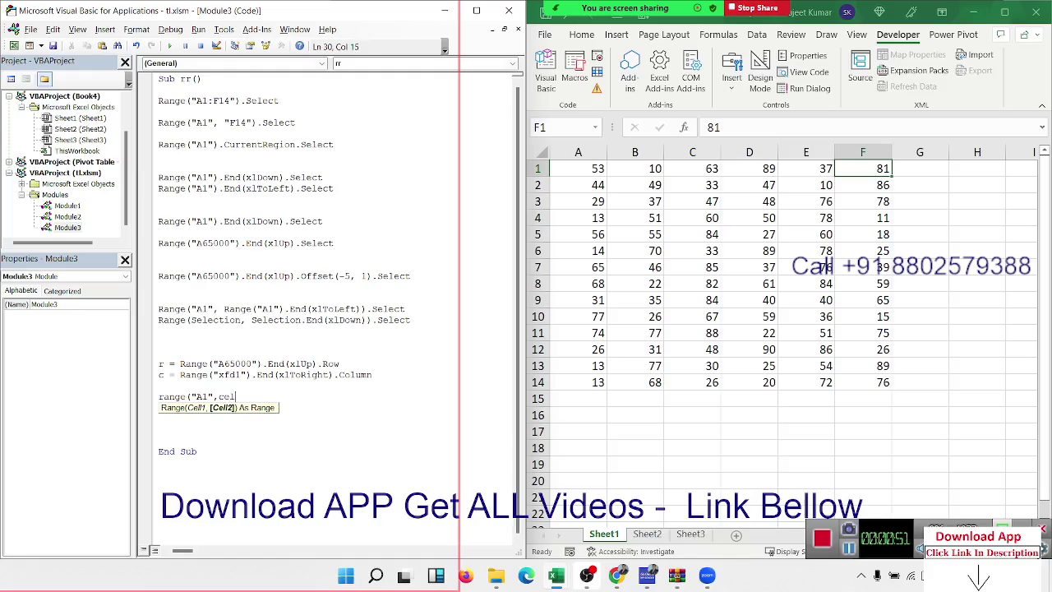
pyautogui.write('ls(')
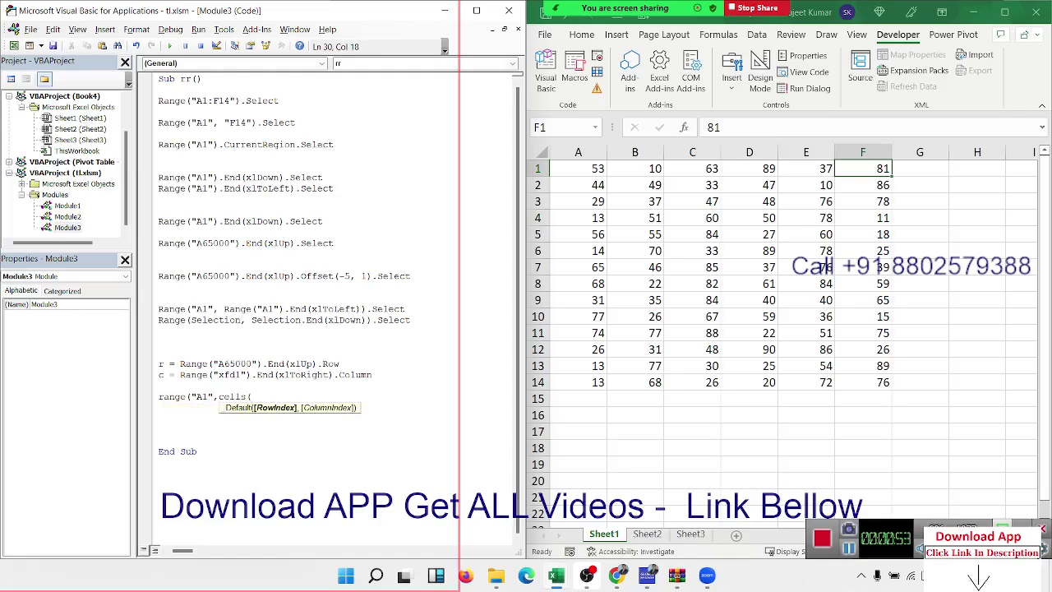
pyautogui.write('r,c)')
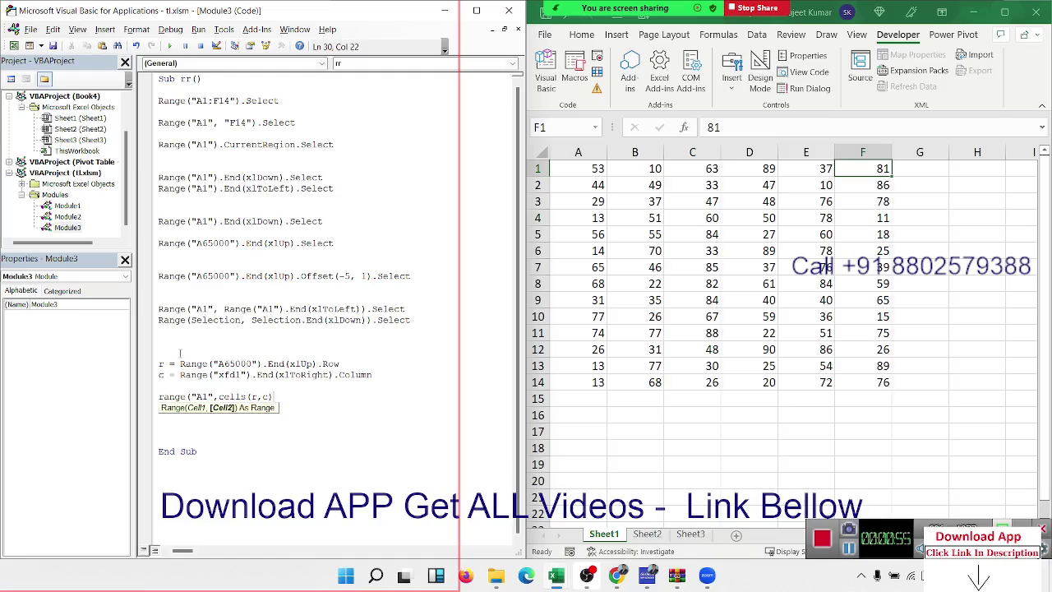
pyautogui.write('.')
pyautogui.press('BackSpace')
pyautogui.write(').se')
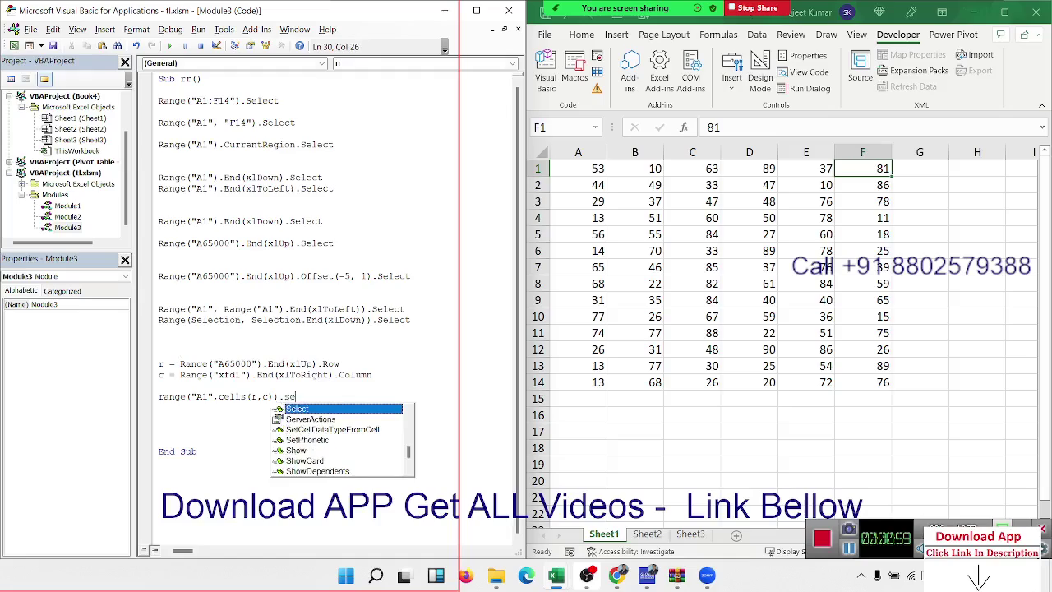
pyautogui.press('Return')
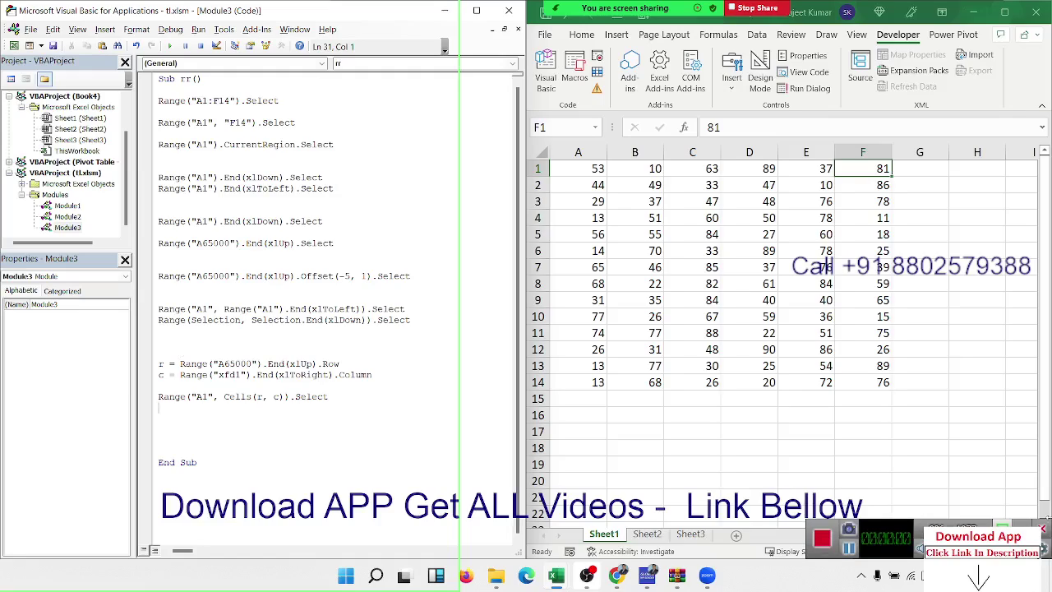
# - Run Sub rr with F5 to select from A1 to the last-row, last-column cell
pyautogui.press('F5')
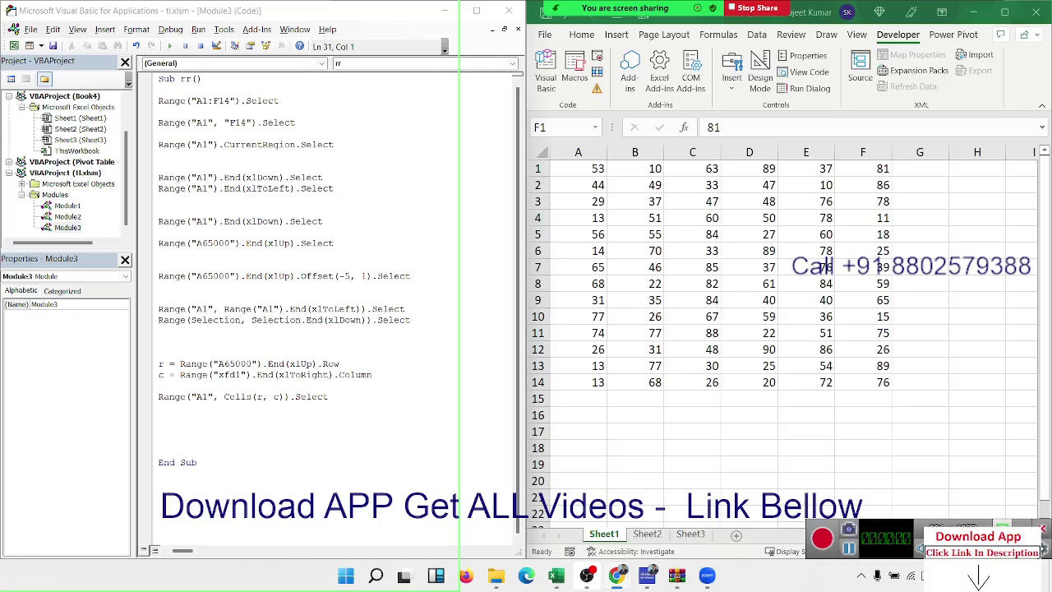
pyautogui.click(190, 380)
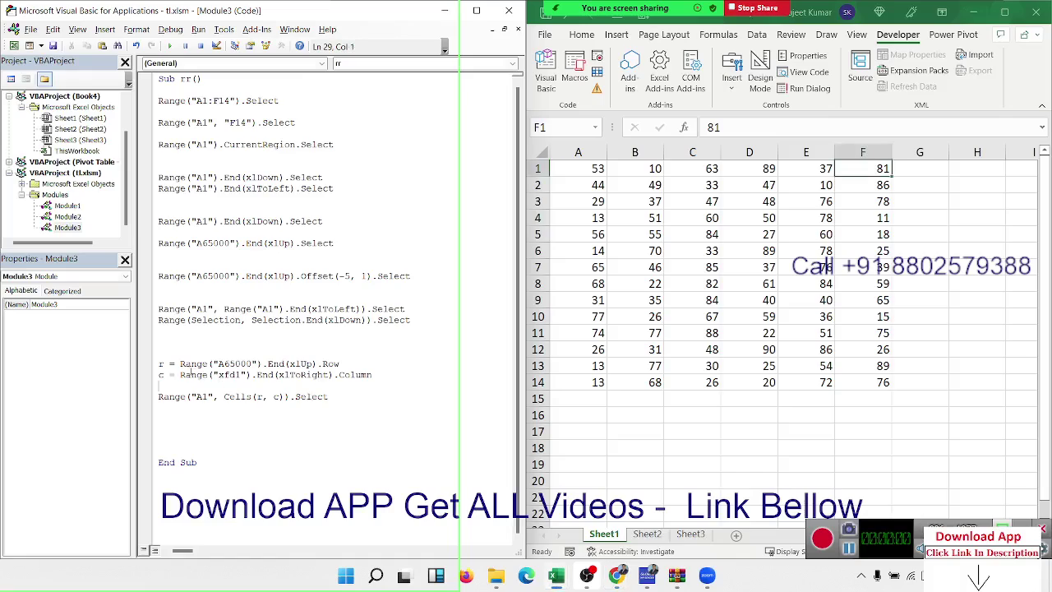
pyautogui.click(182, 364)
pyautogui.click(550, 127)
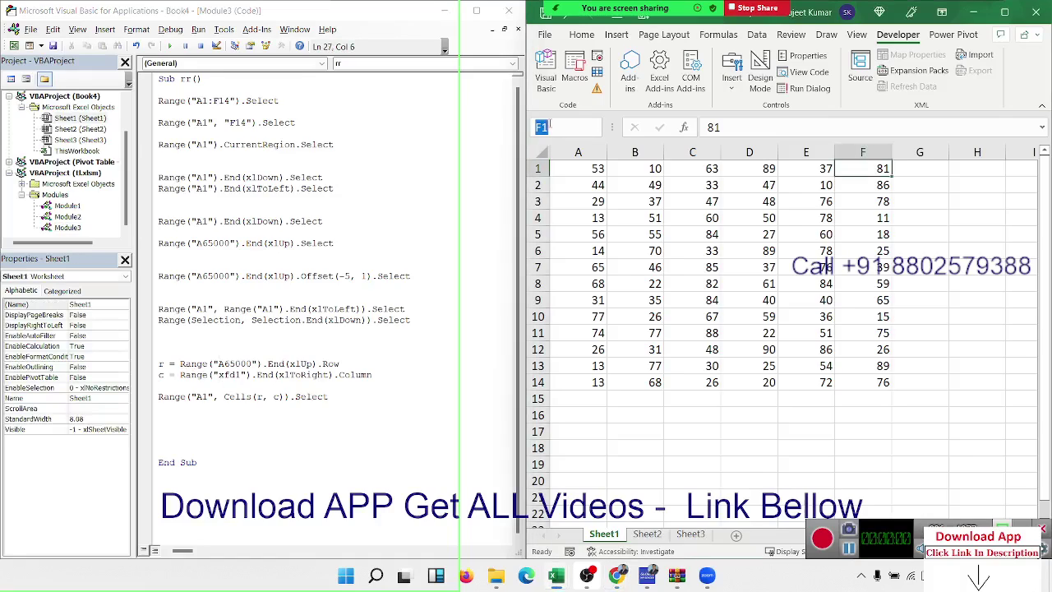
pyautogui.write('A65000')
pyautogui.press('Return')
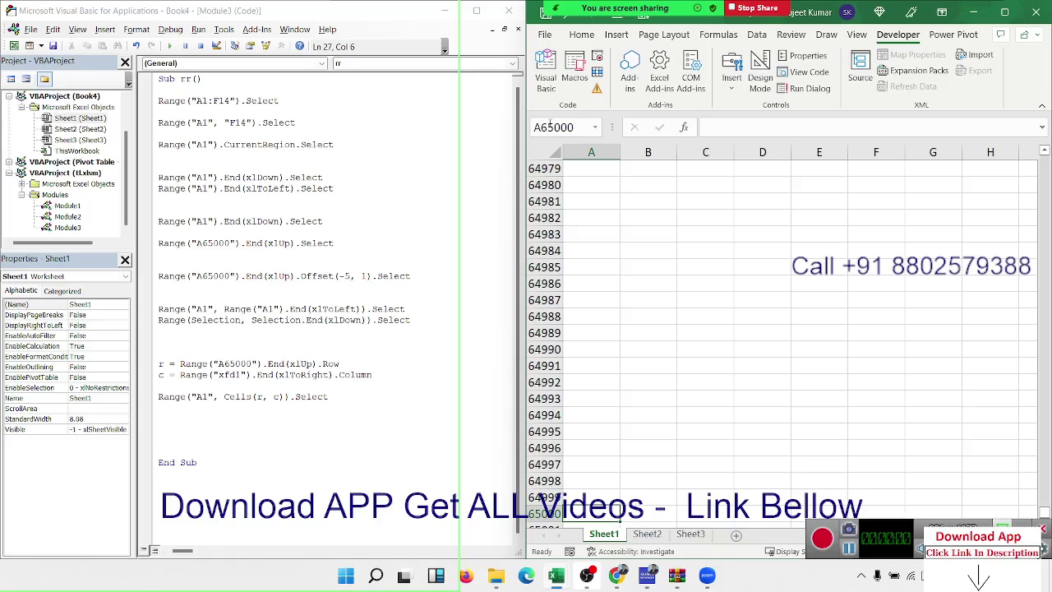
pyautogui.hotkey('ctrl', 'Up')
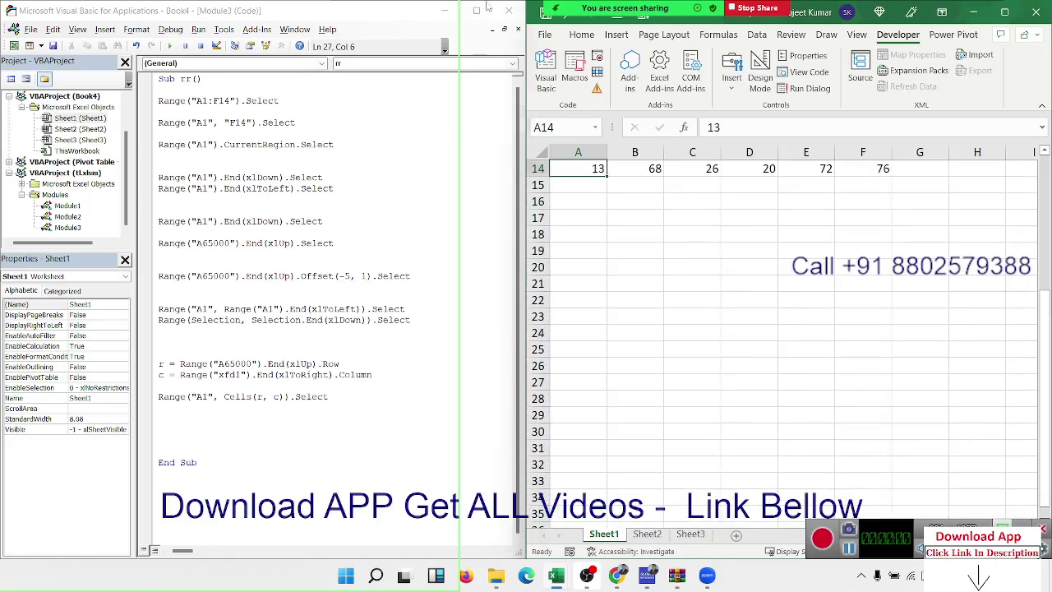
pyautogui.scroll(4, 652, 393)
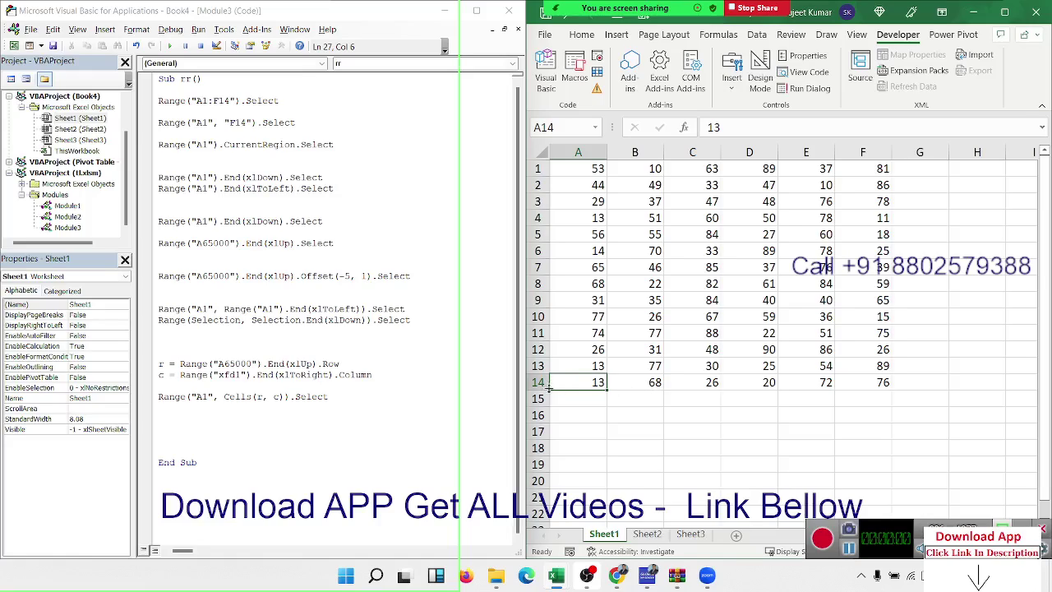
pyautogui.click(160, 363)
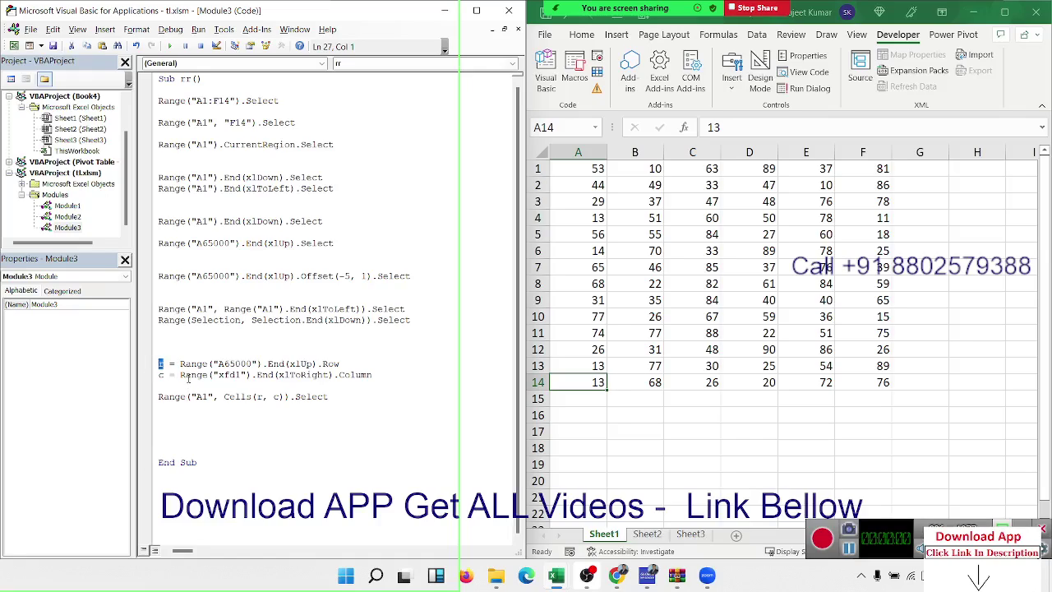
pyautogui.click(189, 374)
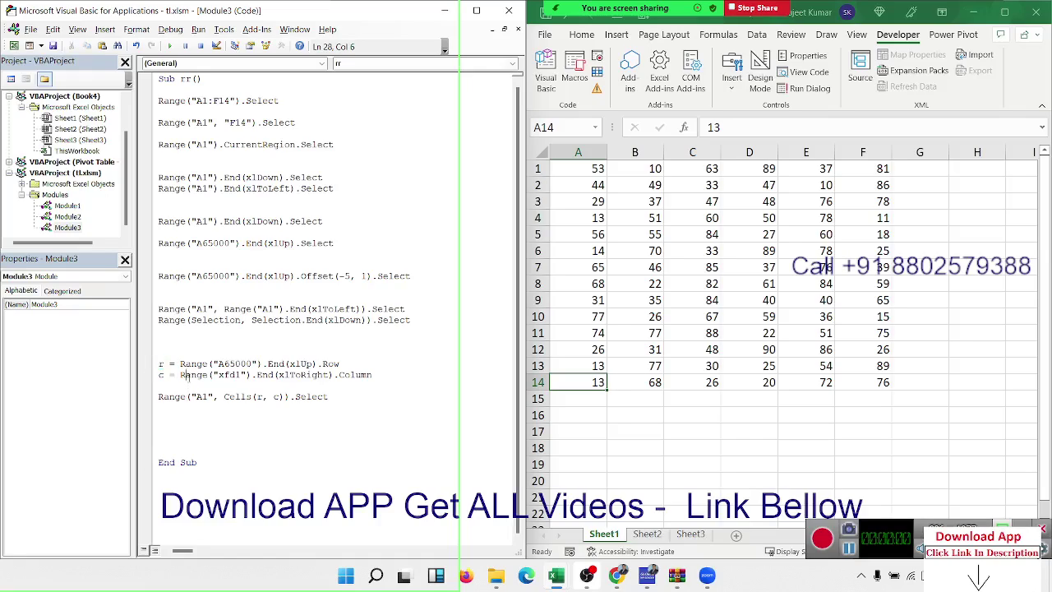
pyautogui.click(973, 166)
pyautogui.hotkey('ctrl', 'Right')
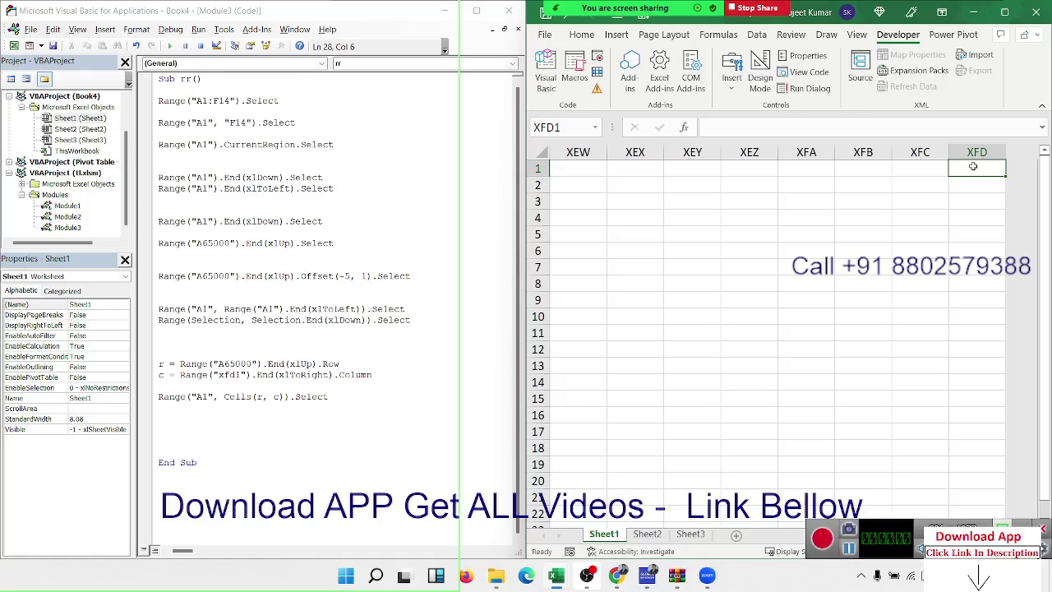
pyautogui.hotkey('ctrl', 'Left')
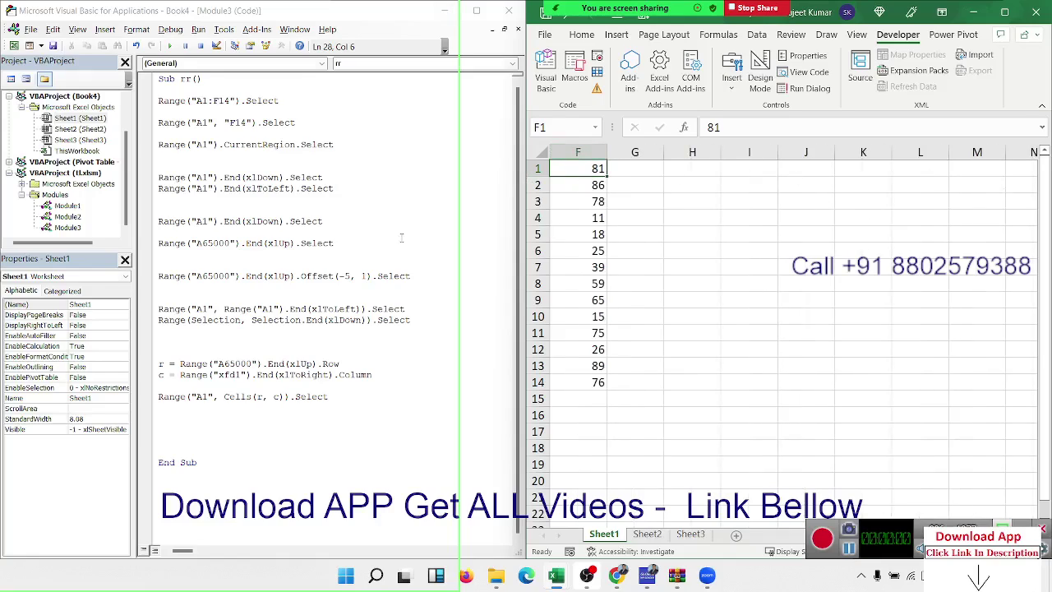
# - Insert Range("A1").Select and Cells(1, 1).Select right after Sub rr(), then run the macro
pyautogui.click(163, 364)
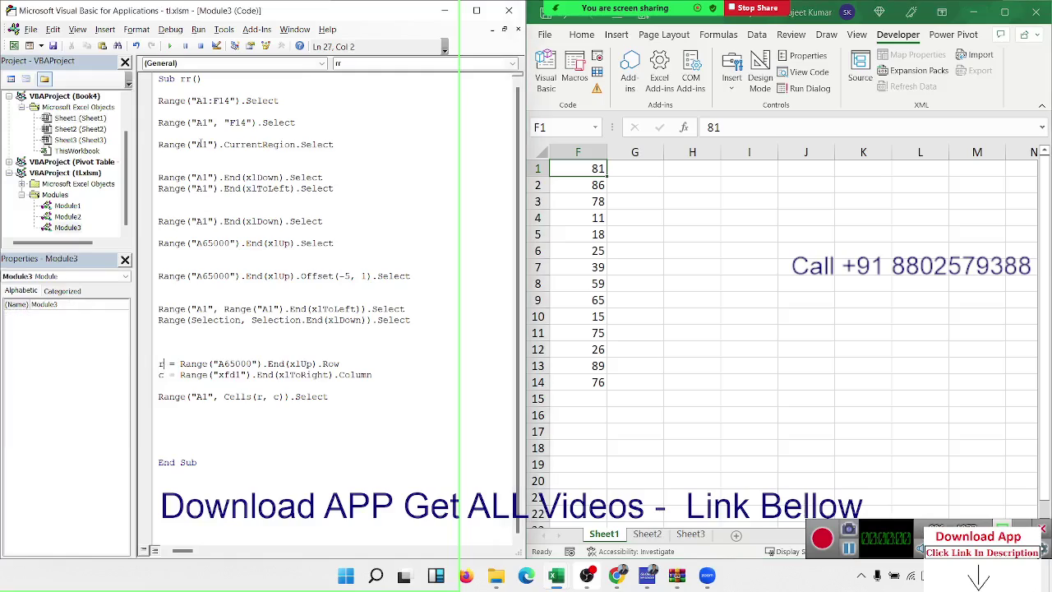
pyautogui.click(194, 83)
pyautogui.press('Return')
pyautogui.write('r')
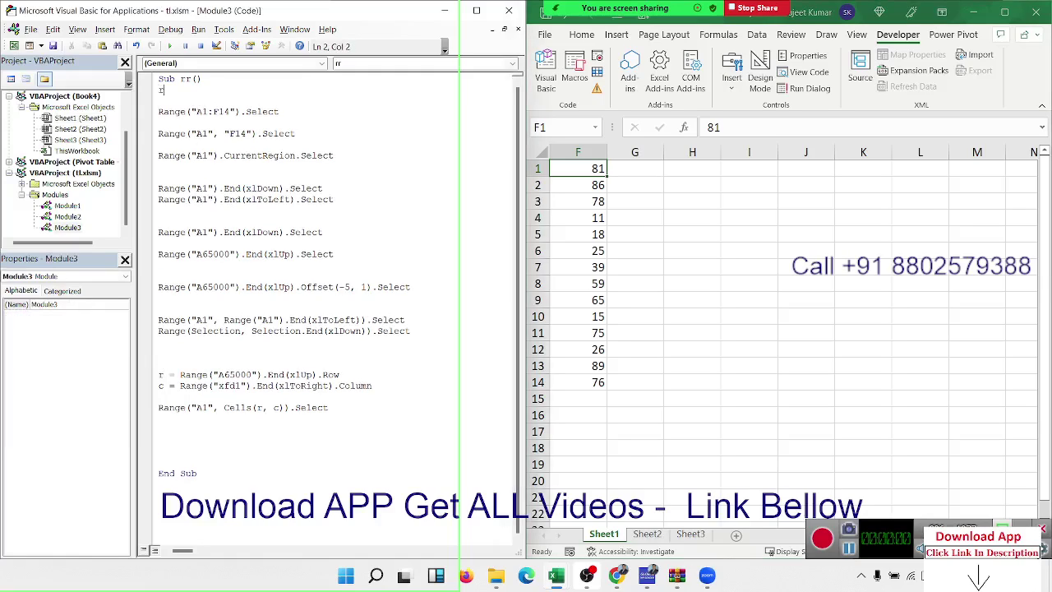
pyautogui.write('ange(')
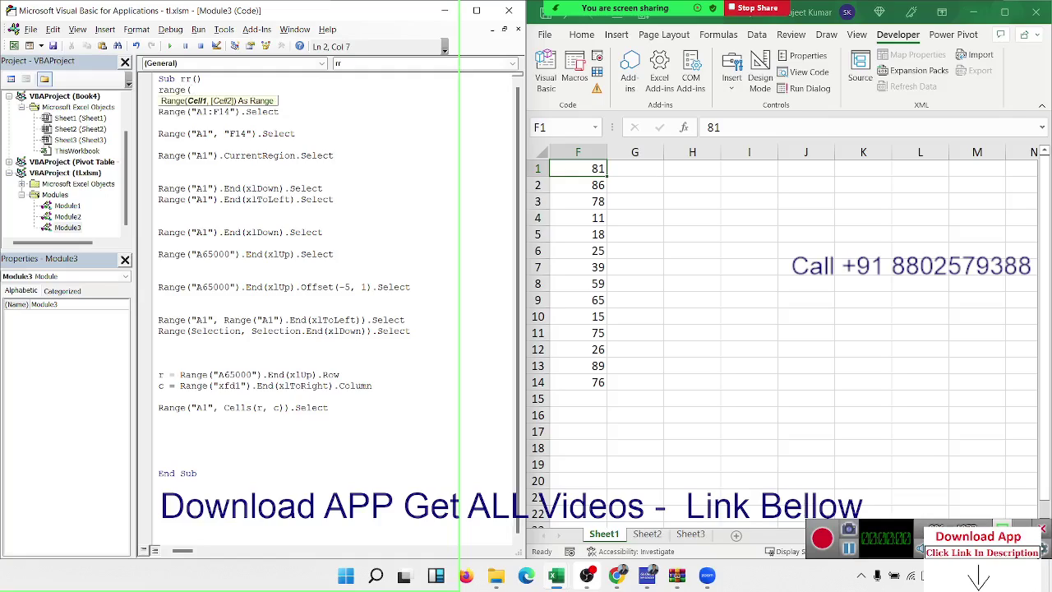
pyautogui.write('"A1"')
pyautogui.write(').se')
pyautogui.press('Return')
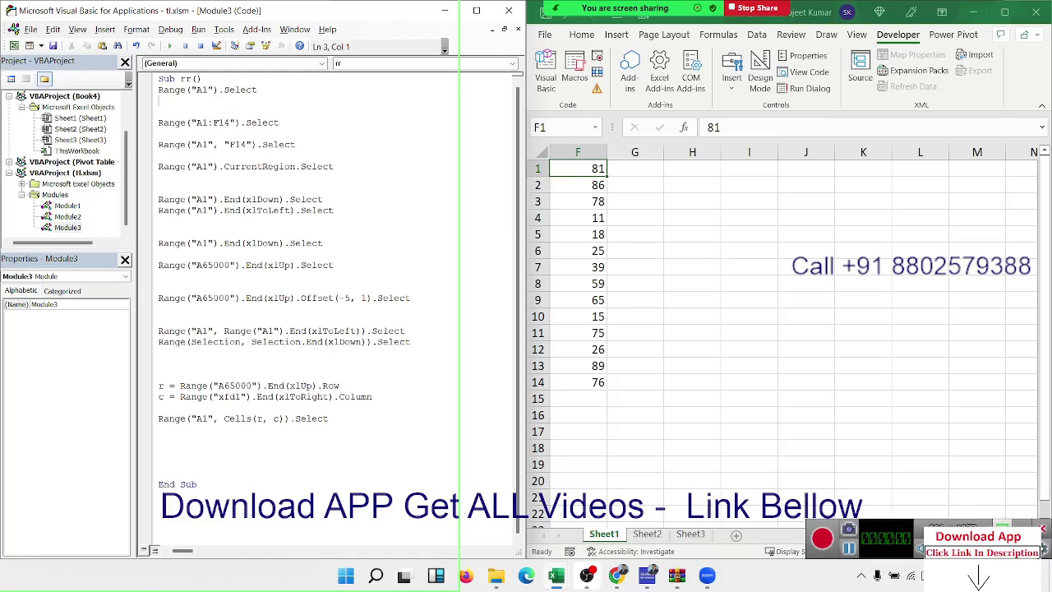
pyautogui.press('Return')
pyautogui.write('cells')
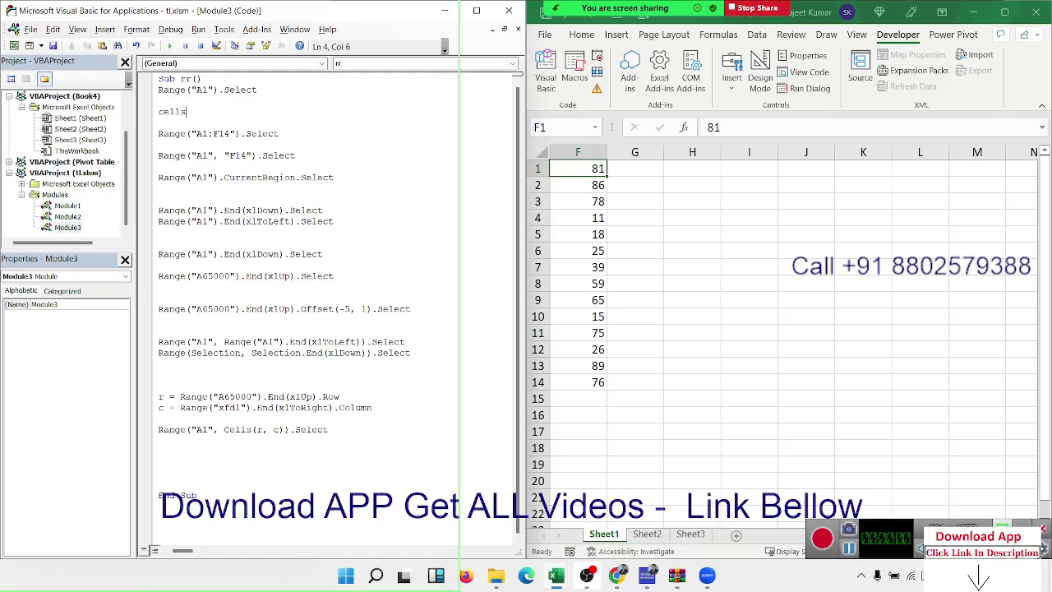
pyautogui.write('(1,1')
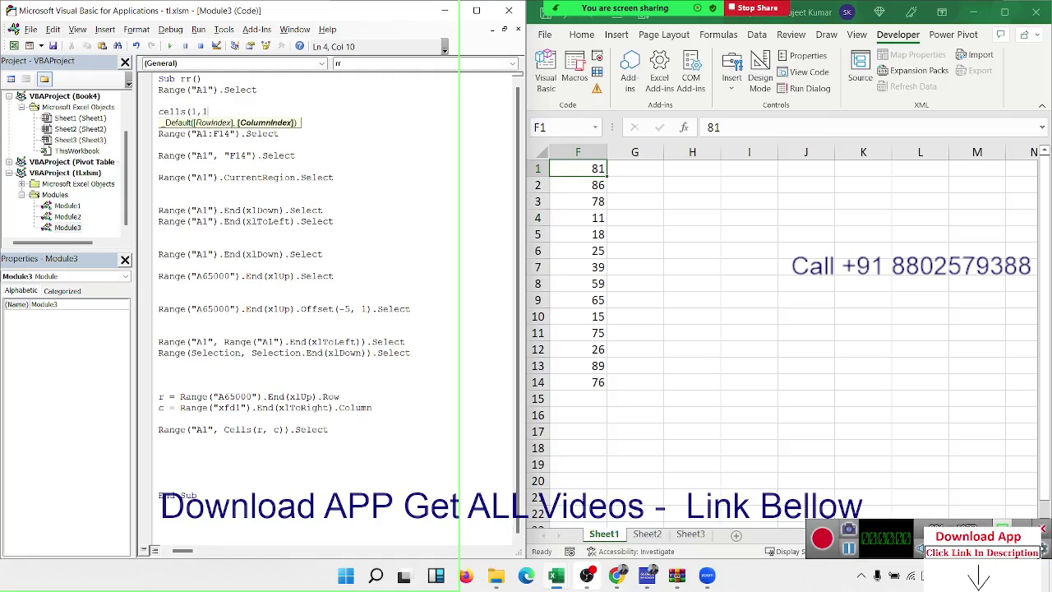
pyautogui.write(').se')
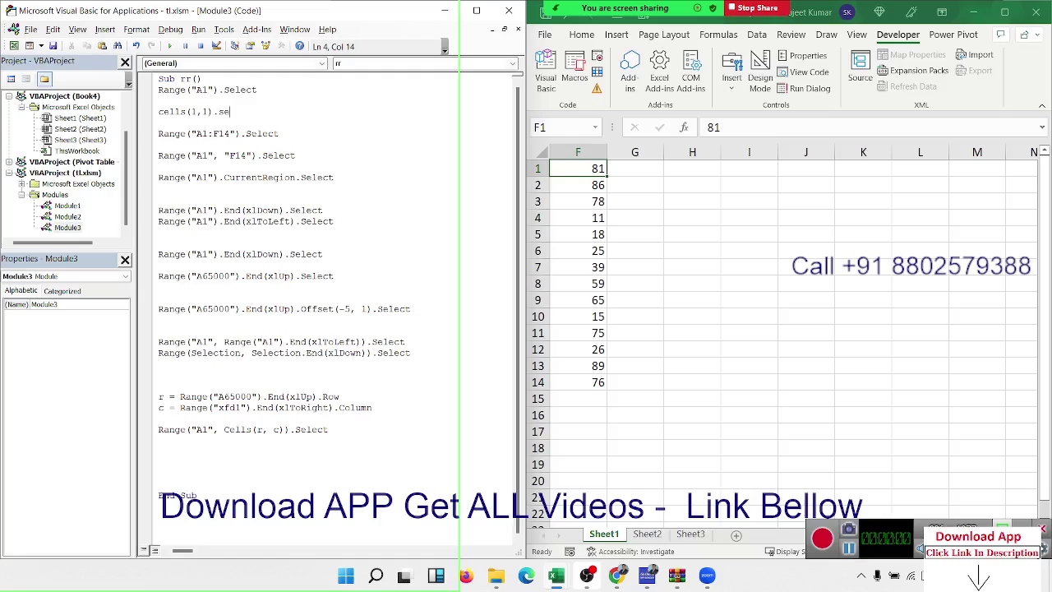
pyautogui.write('lect')
pyautogui.click(159, 143)
pyautogui.press('F5')
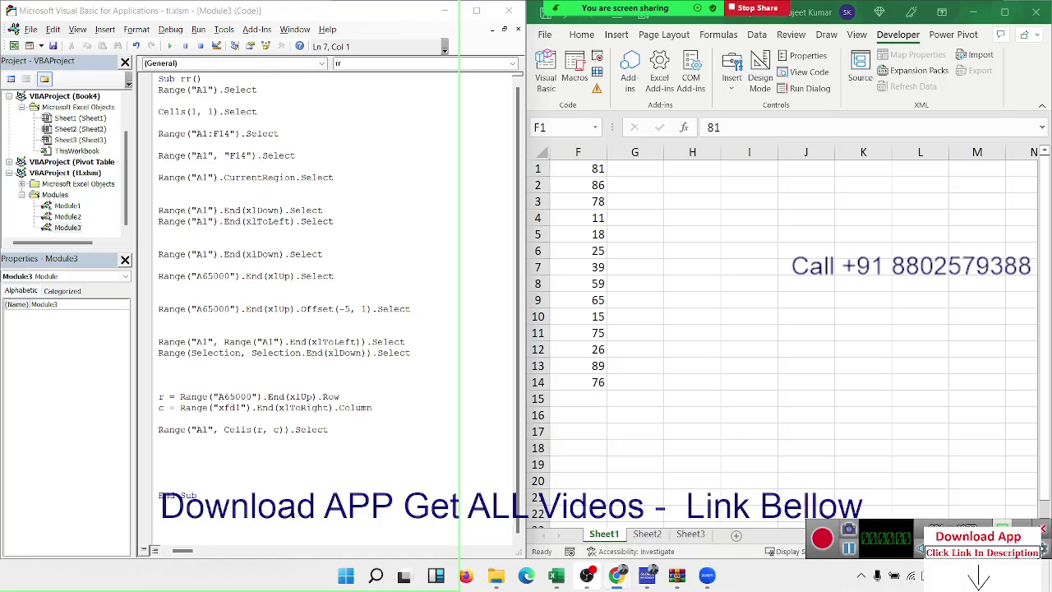
pyautogui.click(263, 431)
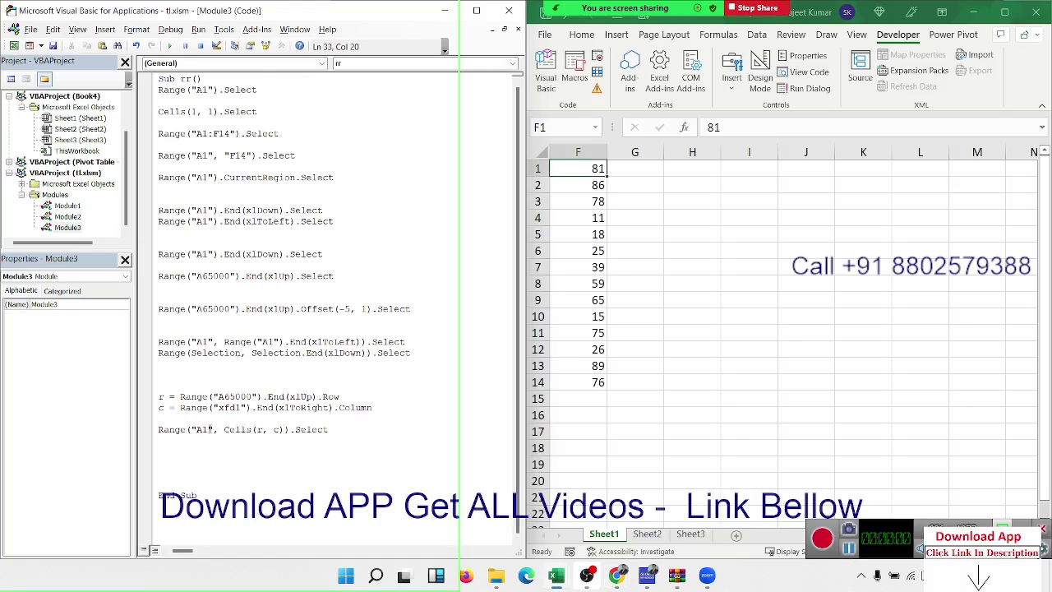
pyautogui.click(211, 429)
pyautogui.moveTo(177, 397); pyautogui.dragTo(373, 408)
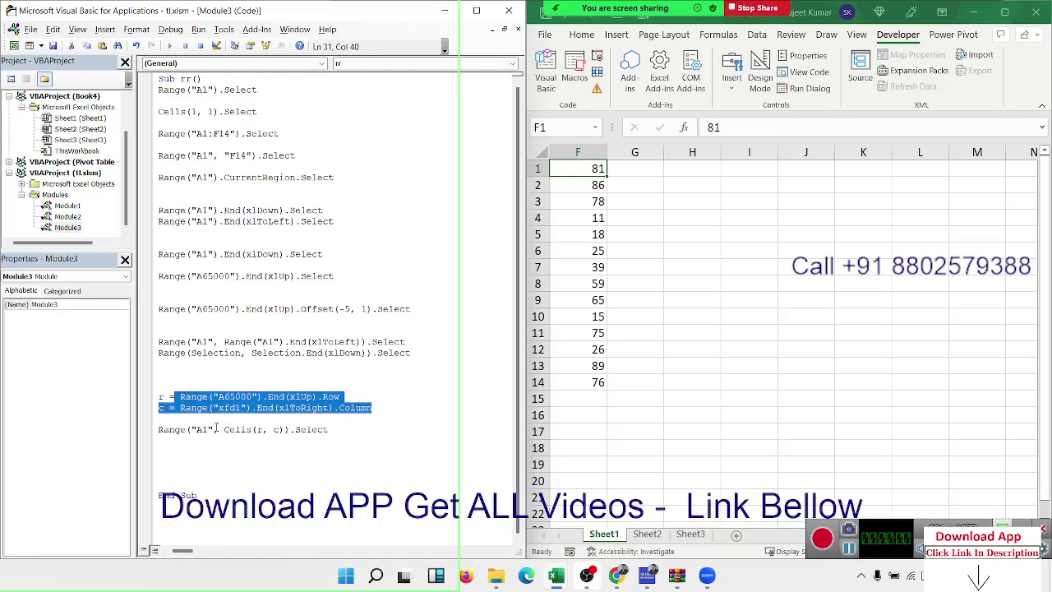
pyautogui.moveTo(212, 429)
pyautogui.mouseDown()
pyautogui.moveTo(191, 429)
pyautogui.moveTo(286, 429)
pyautogui.mouseUp()
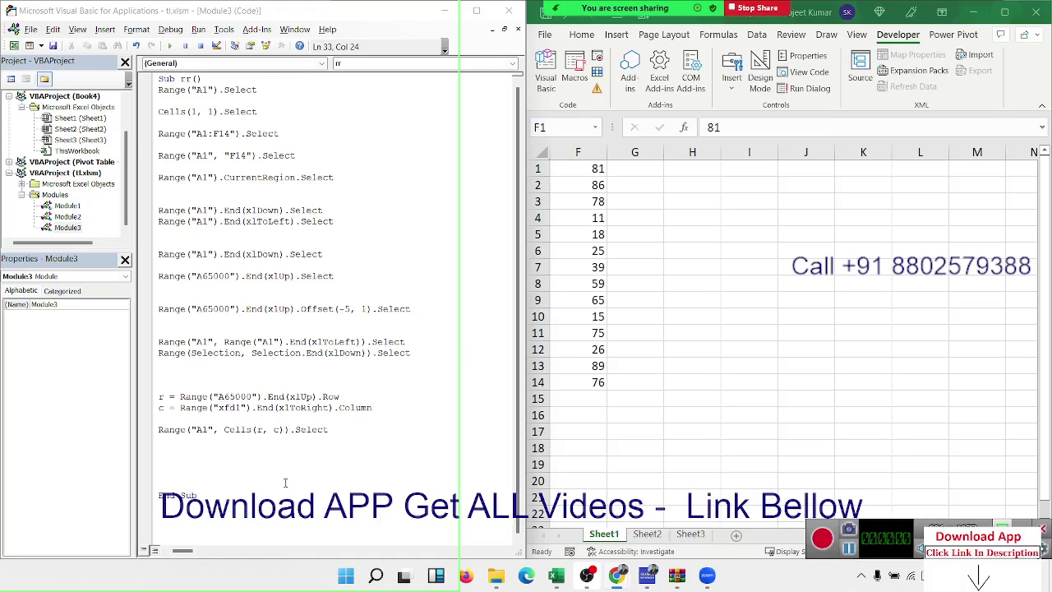
pyautogui.click(253, 501)
pyautogui.keyDown('shift'); pyautogui.click(134, 201); pyautogui.keyUp('shift')
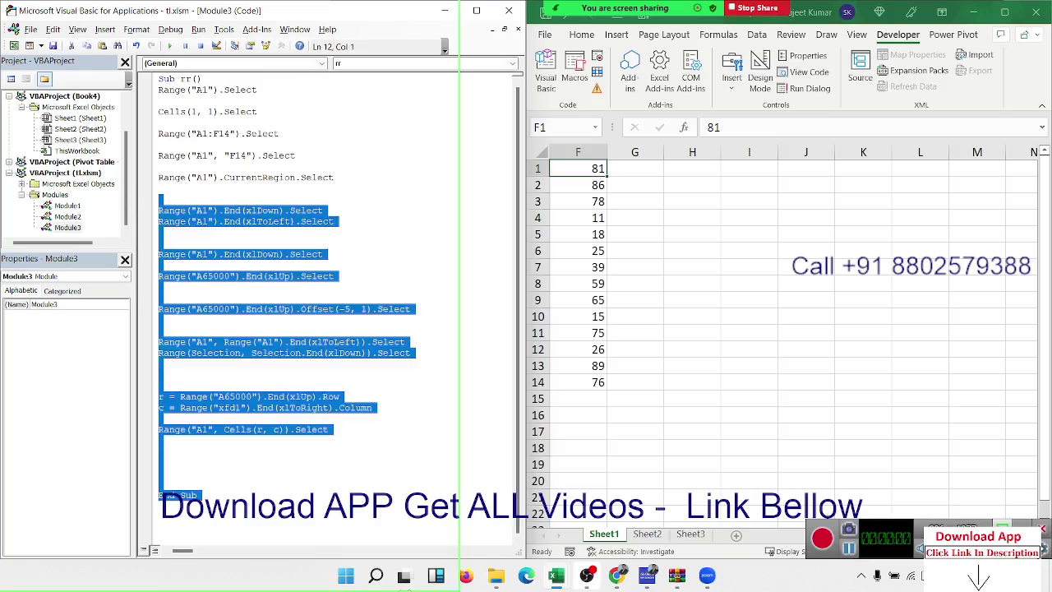
pyautogui.click(275, 549)
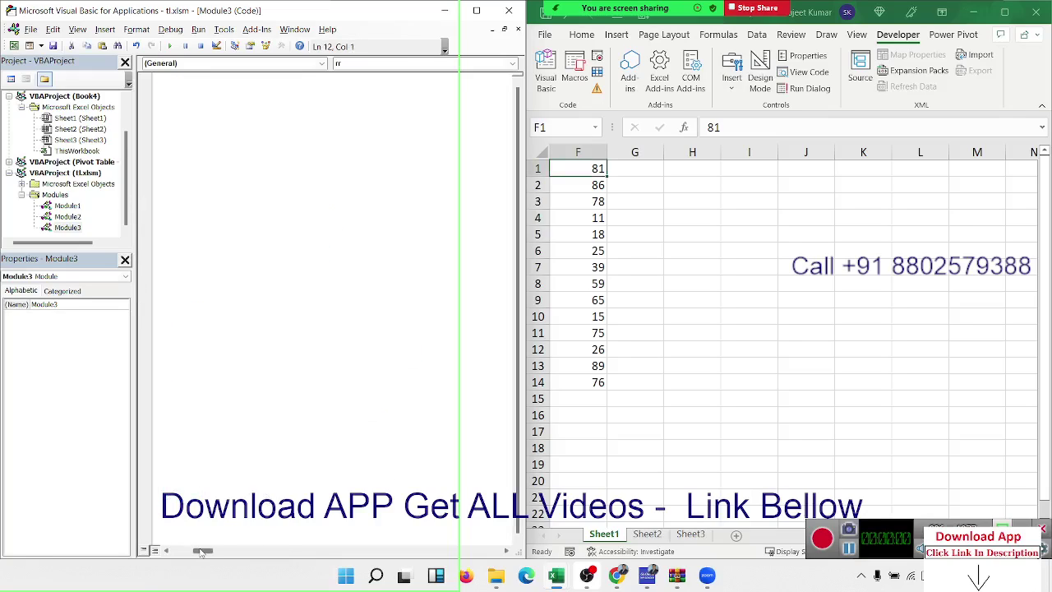
pyautogui.click(217, 438)
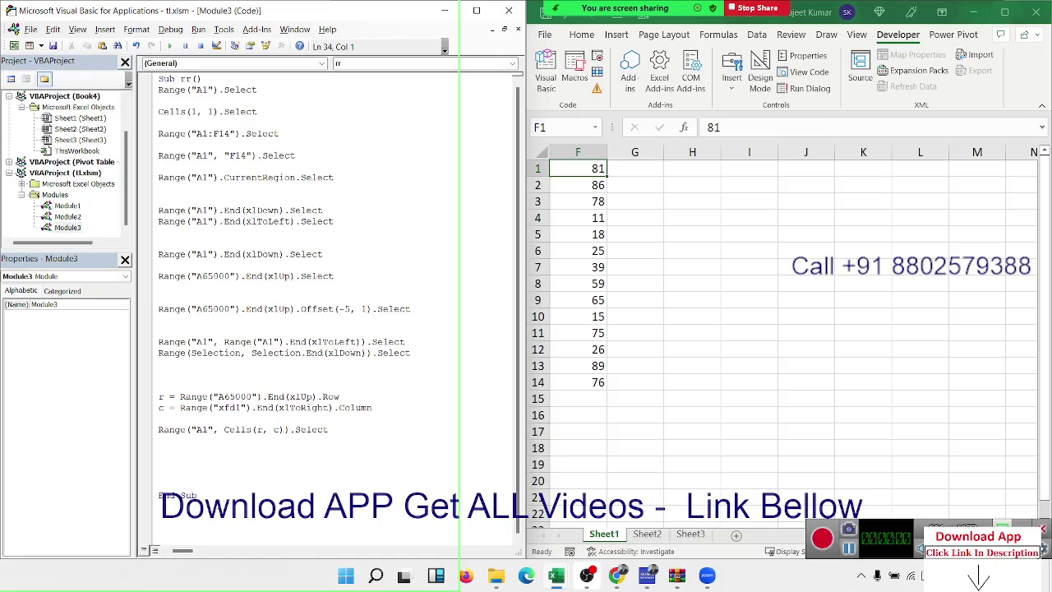
pyautogui.moveTo(202, 495); pyautogui.dragTo(158, 397)
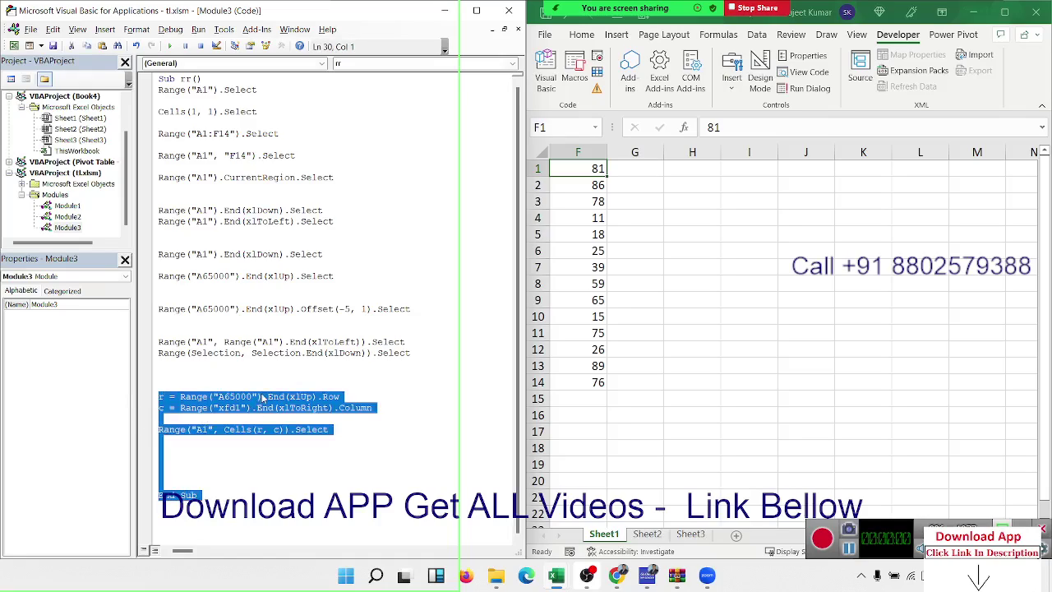